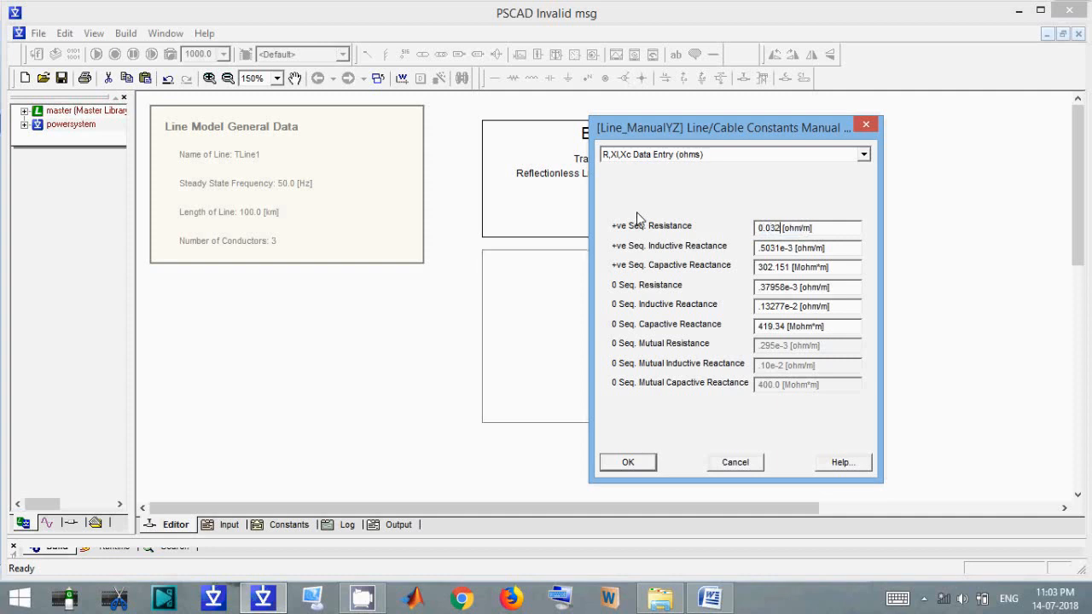
# - Set the line's positive-sequence resistance to 0.03293e-3 ohm/m, inductive reactance to 0.327e-3 ohm/m and capacitive reactance to 280.1 Mohm*m
pyautogui.write('93e-3')
pyautogui.moveTo(794, 248); pyautogui.dragTo(618, 223)
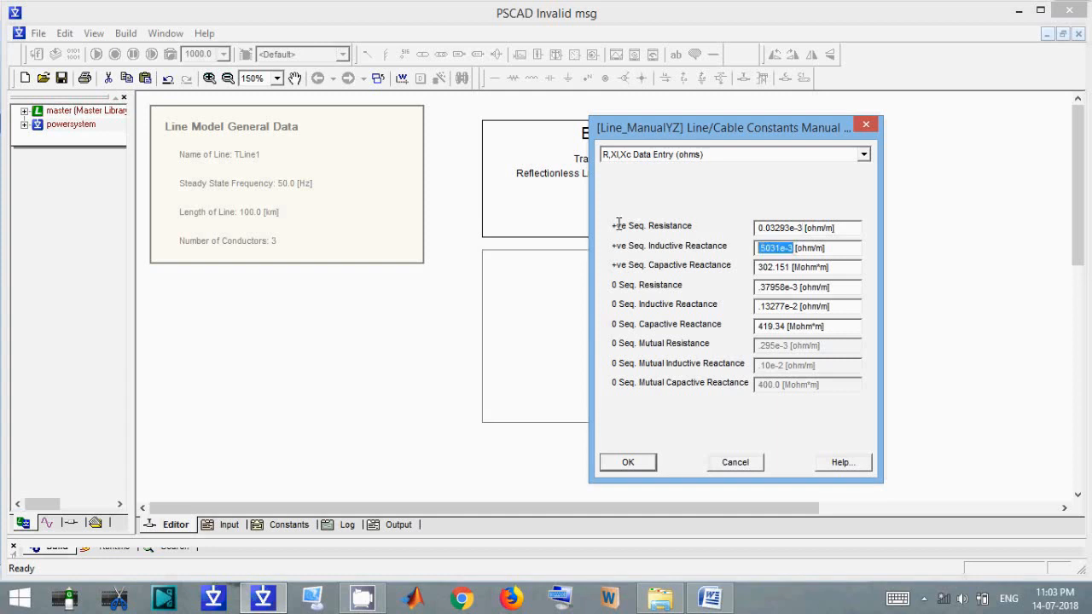
pyautogui.write('0.327e-3')
pyautogui.doubleClick(787, 267)
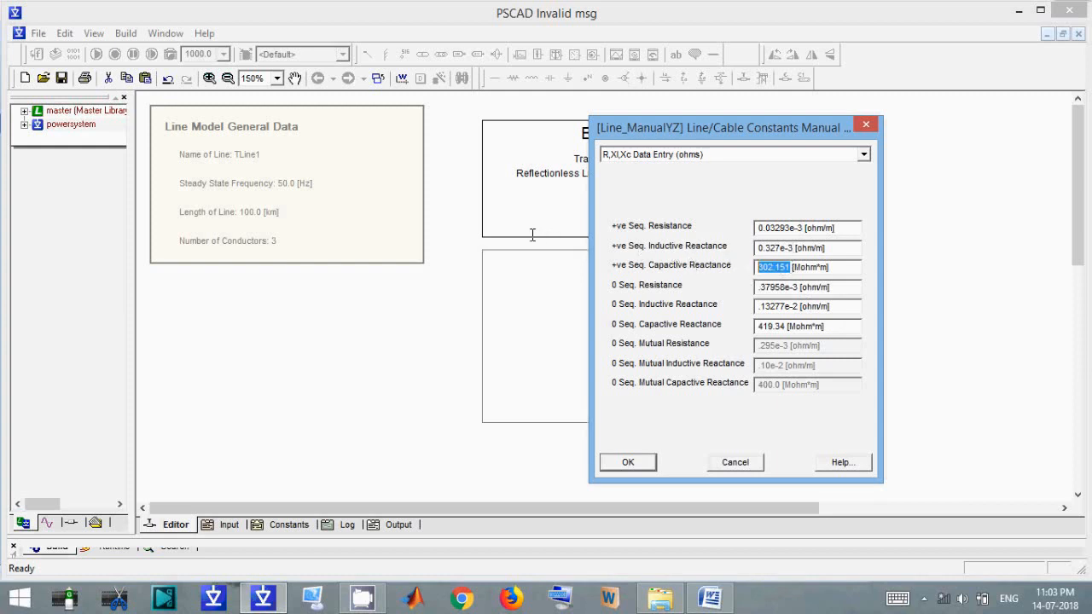
pyautogui.write('2801')
pyautogui.press('BackSpace')
pyautogui.write('.1')
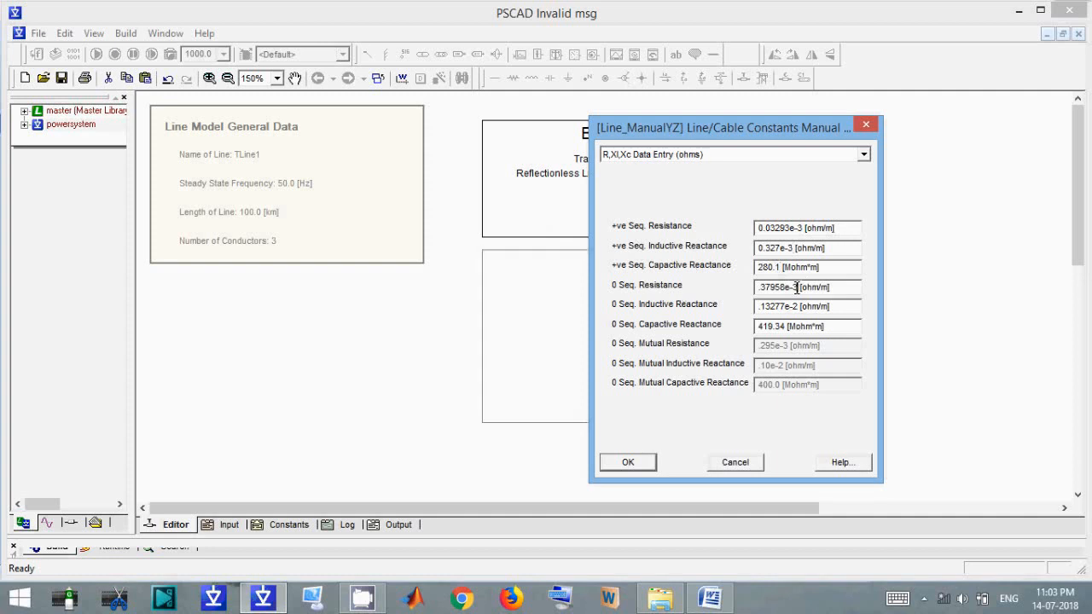
# - Set the zero-sequence resistance to 0.2567e-3 ohm/m, inductive reactance to 1.174e-3 ohm/m and capacitive reactance to 461.2546 Mohm*m, and apply the line constants
pyautogui.moveTo(796, 287); pyautogui.dragTo(607, 285)
pyautogui.press('BackSpace')
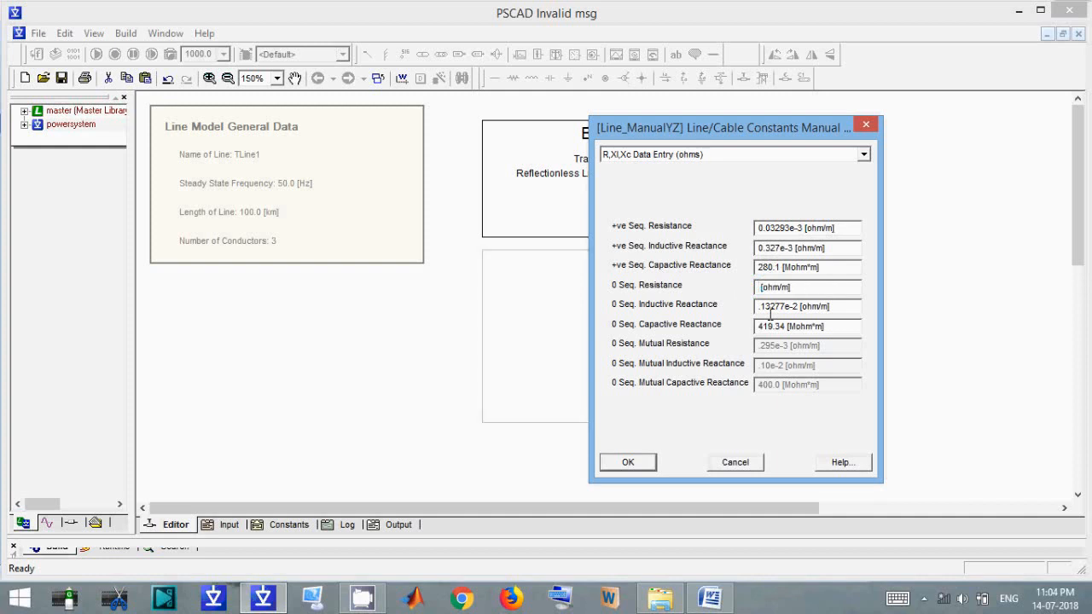
pyautogui.write('0.2567e-3')
pyautogui.moveTo(797, 308); pyautogui.dragTo(668, 287)
pyautogui.press('BackSpace')
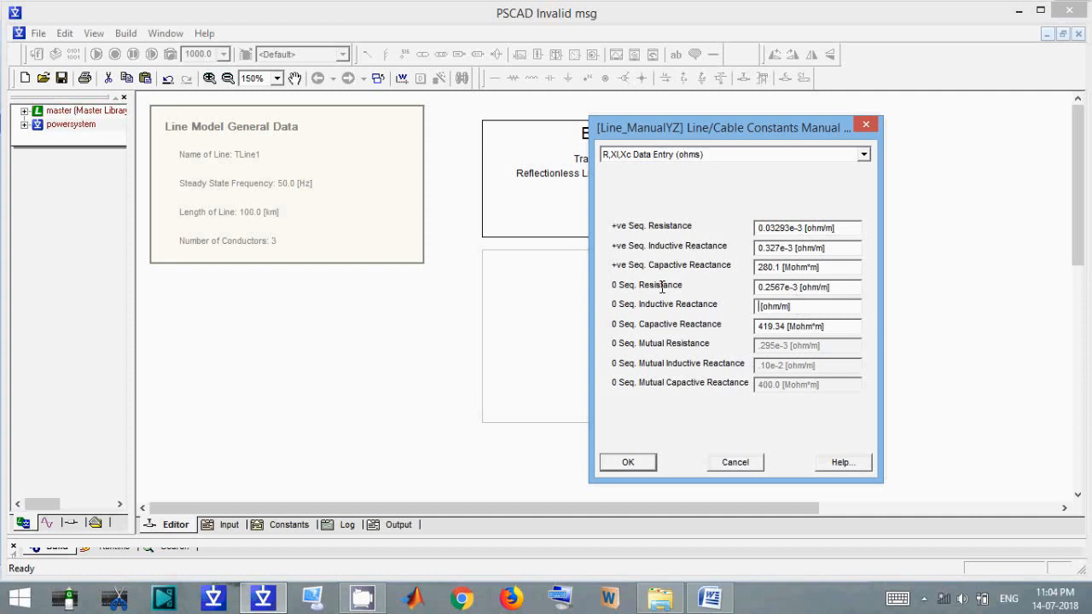
pyautogui.write('1.174e-3')
pyautogui.press('Tab')
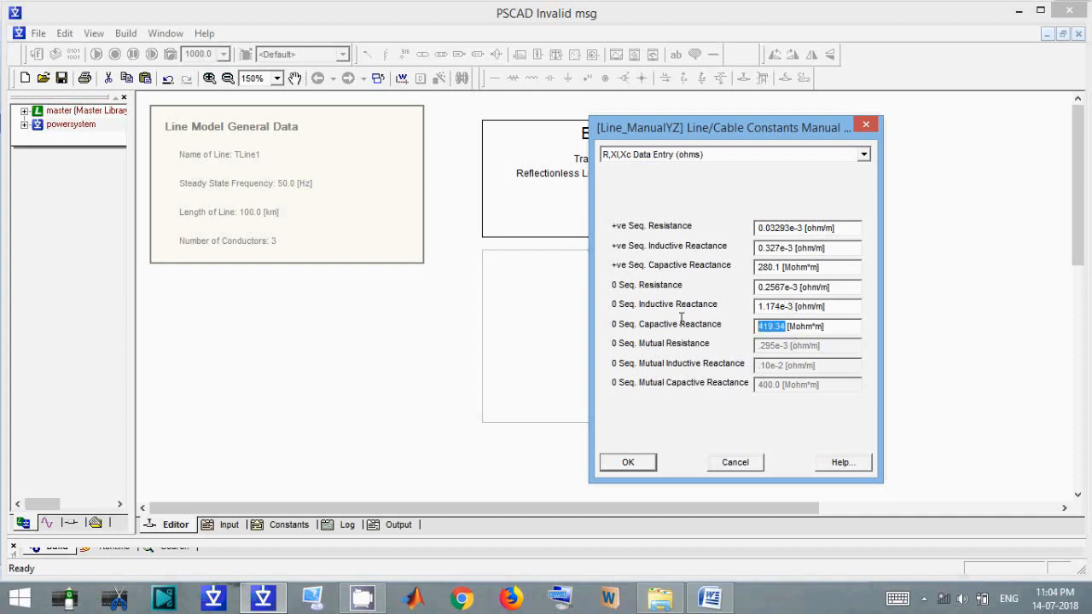
pyautogui.write('461.2546')
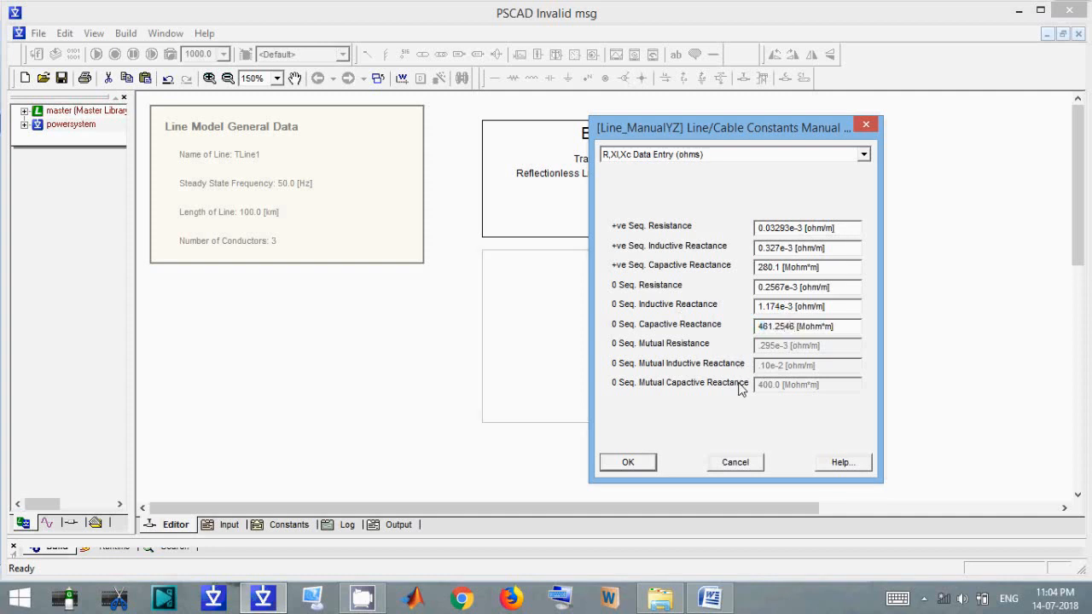
pyautogui.click(629, 461)
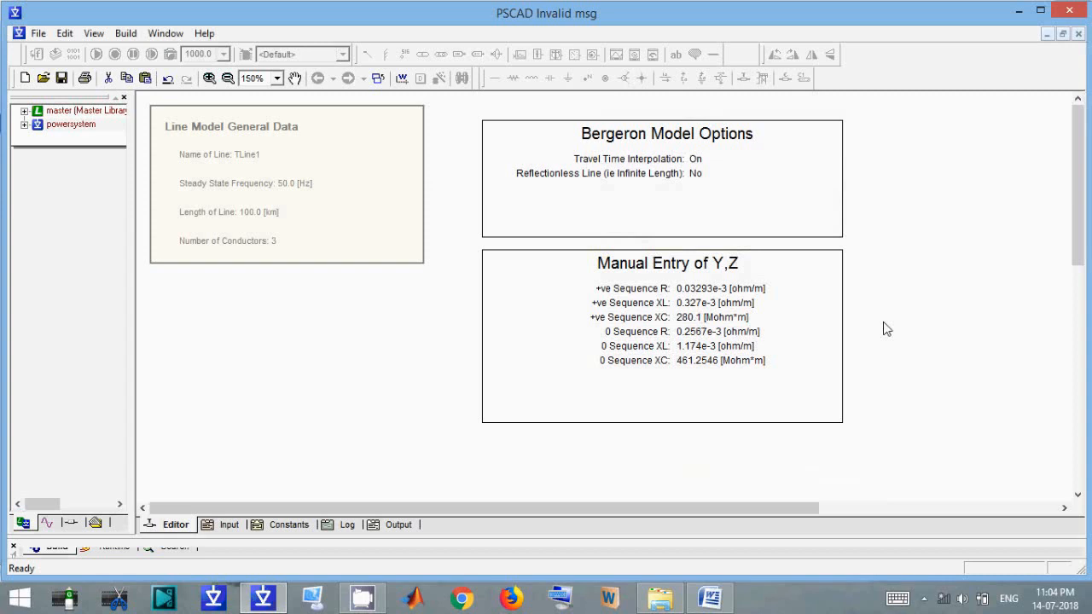
# - Return to the main circuit and review the TLine1 transmission line configuration
pyautogui.press('BackSpace')
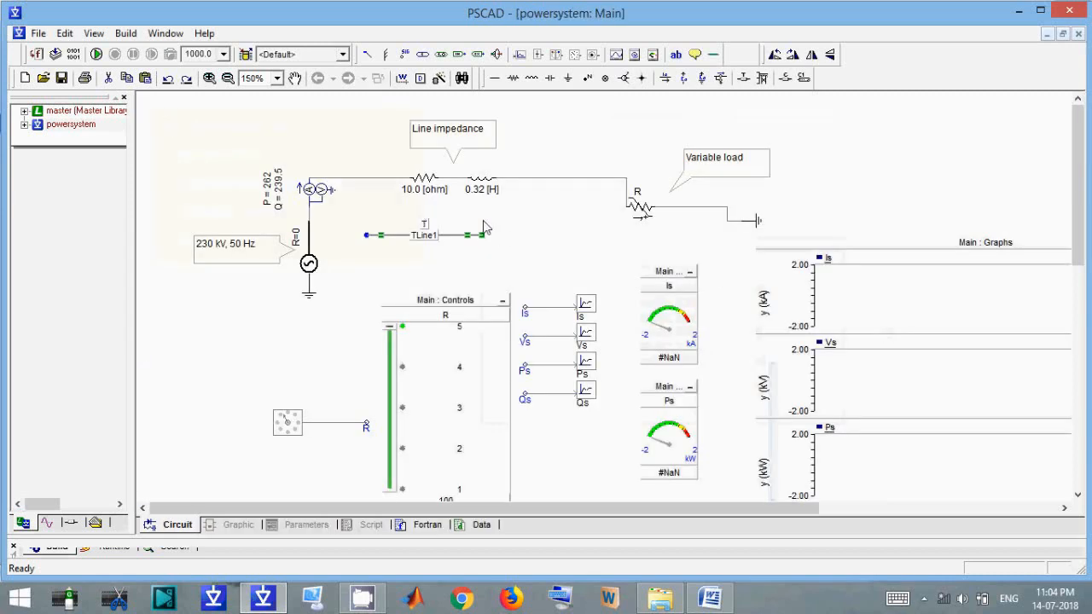
pyautogui.click(547, 224)
pyautogui.doubleClick(427, 235)
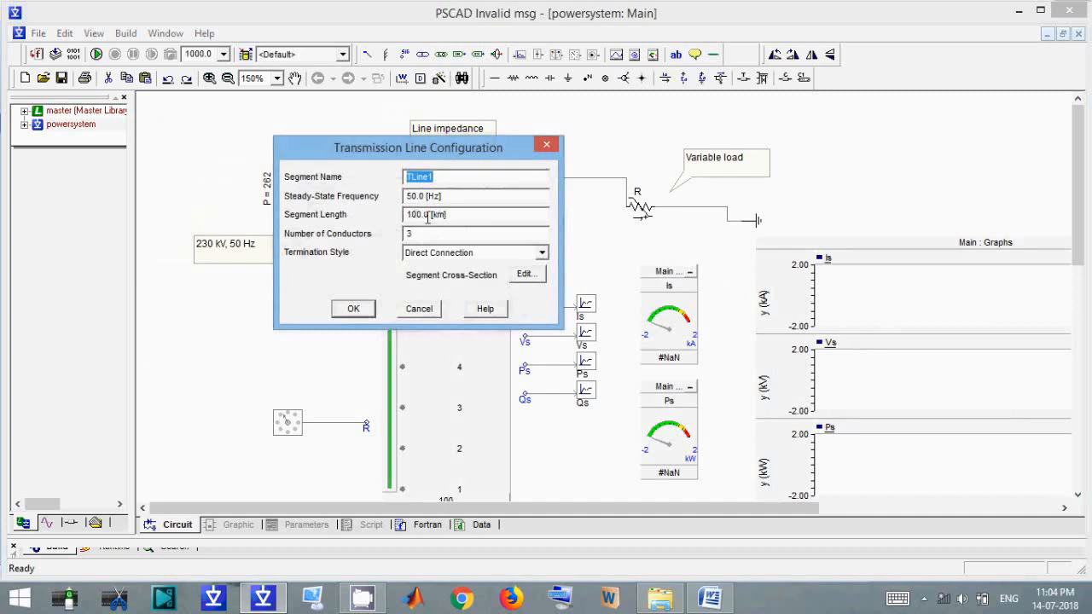
pyautogui.click(353, 308)
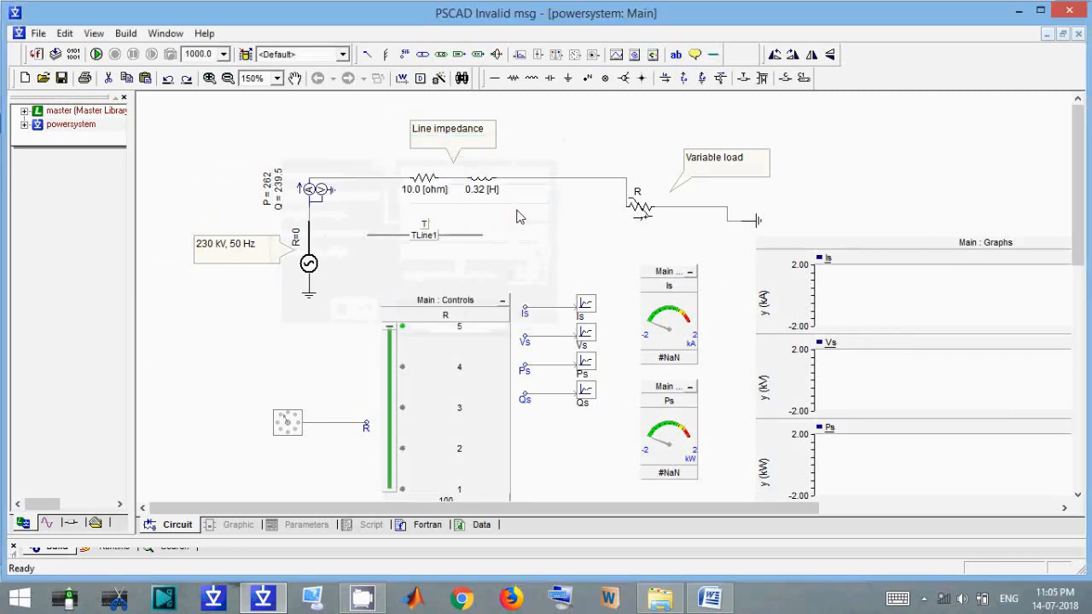
# - Replace the series line resistor and inductor with TLine1, adjusting the load-side wire so it meets the end of the line
pyautogui.moveTo(365, 137); pyautogui.dragTo(506, 196)
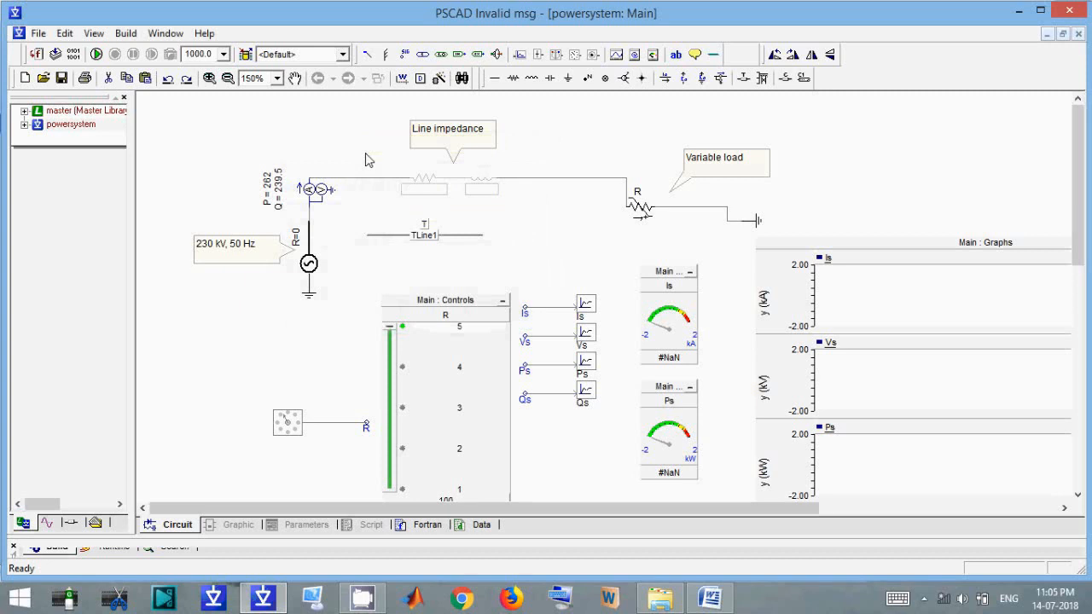
pyautogui.press('Delete')
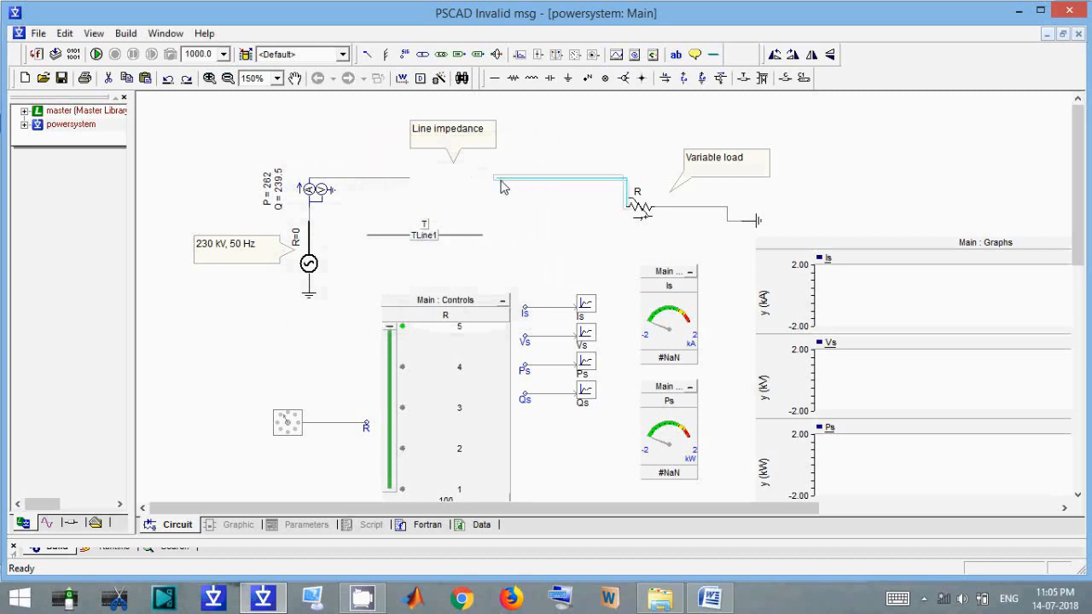
pyautogui.moveTo(500, 179); pyautogui.dragTo(537, 180)
pyautogui.moveTo(438, 241); pyautogui.dragTo(482, 184)
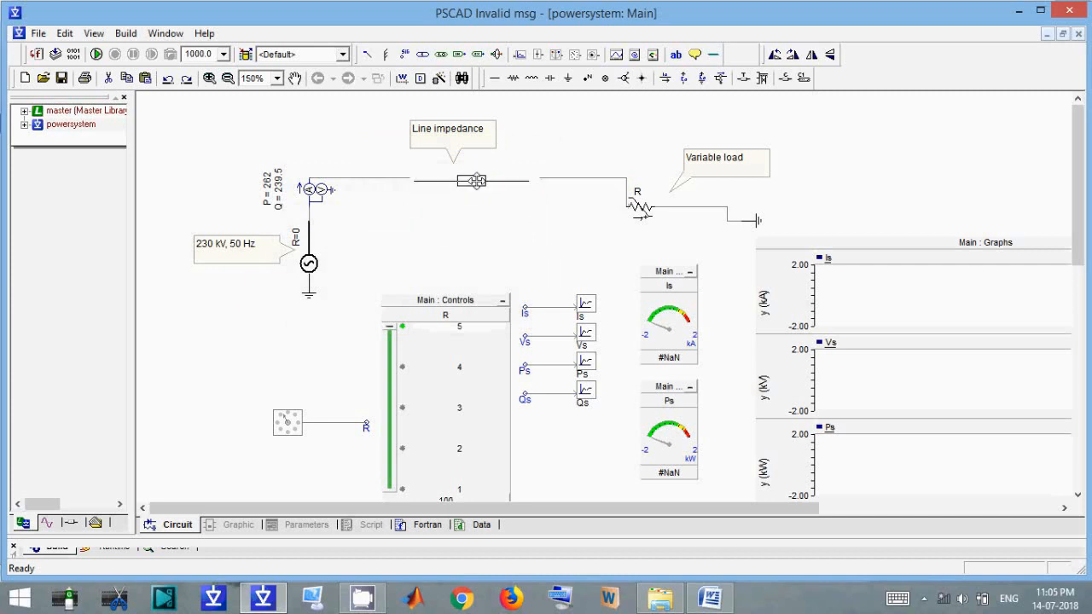
pyautogui.click(500, 222)
pyautogui.click(553, 179)
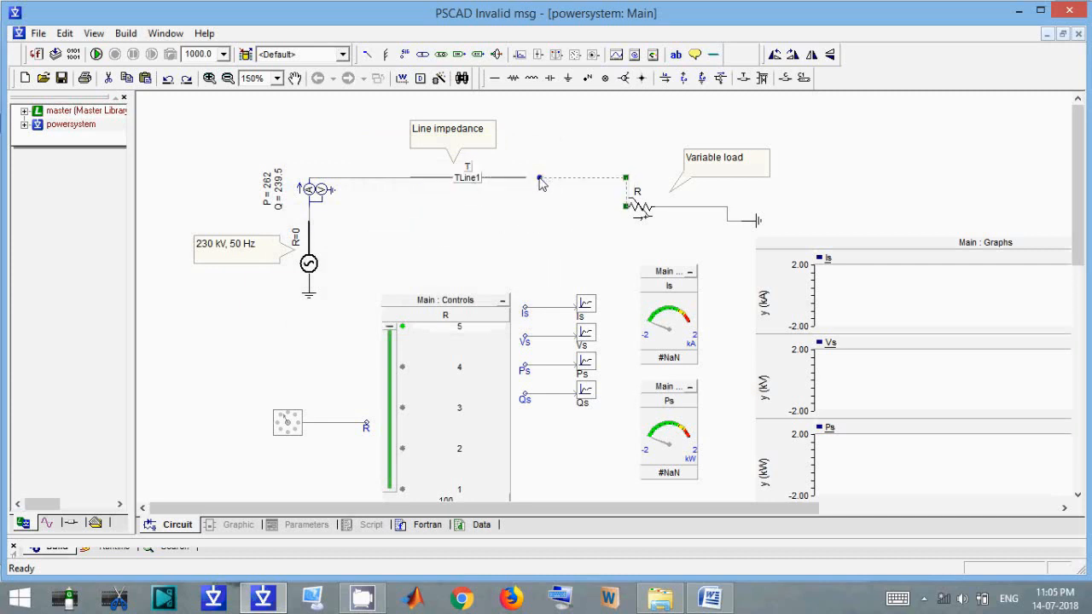
pyautogui.moveTo(539, 180); pyautogui.dragTo(526, 178)
pyautogui.click(529, 212)
# - Change the "Line impedance" sticky note text to "Transmission Line"
pyautogui.doubleClick(451, 137)
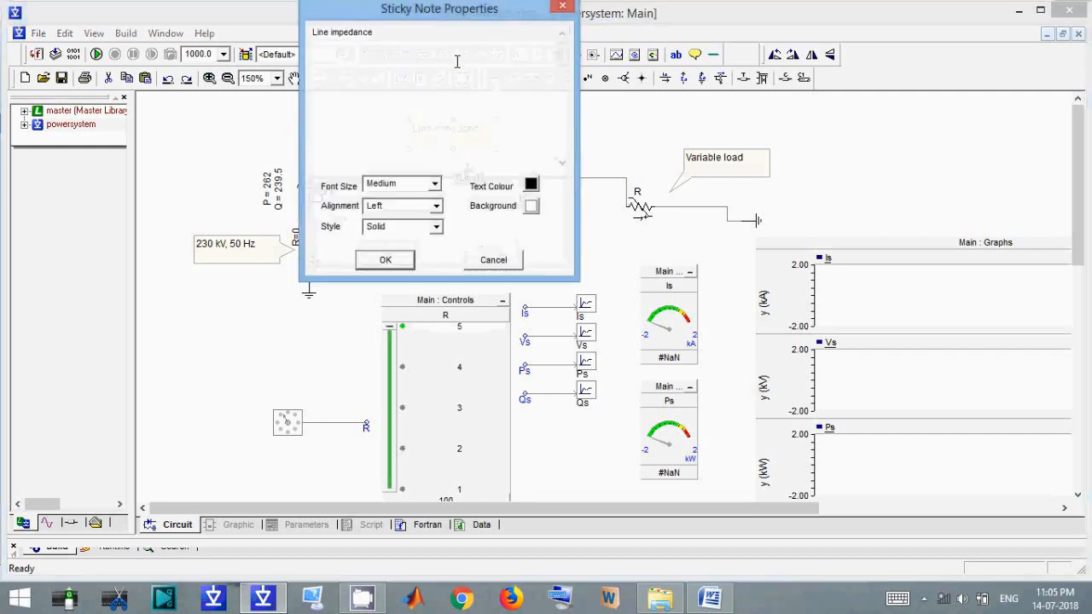
pyautogui.write('Transmission Line')
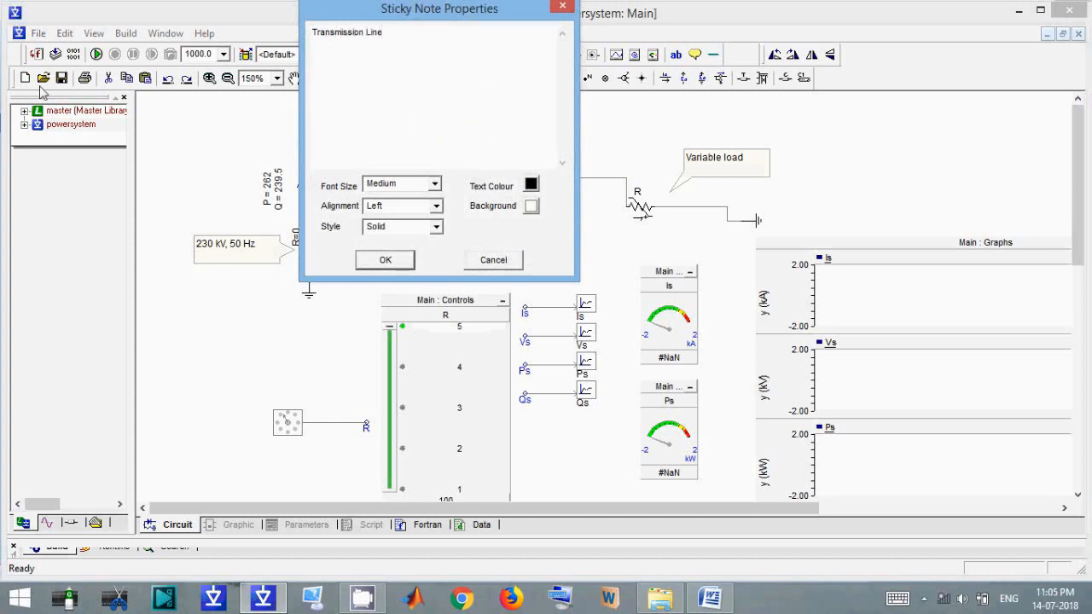
pyautogui.click(386, 259)
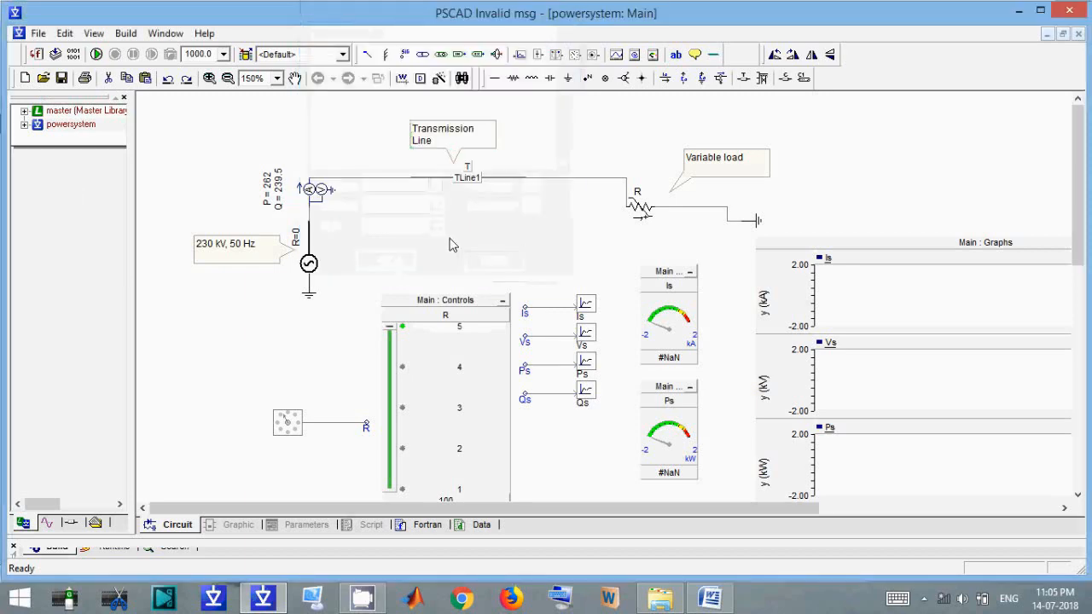
# - Check the Part-2 topics in the Word tutorial outline and copy the Bus component from the PSCAD master library's passive elements
pyautogui.click(710, 597)
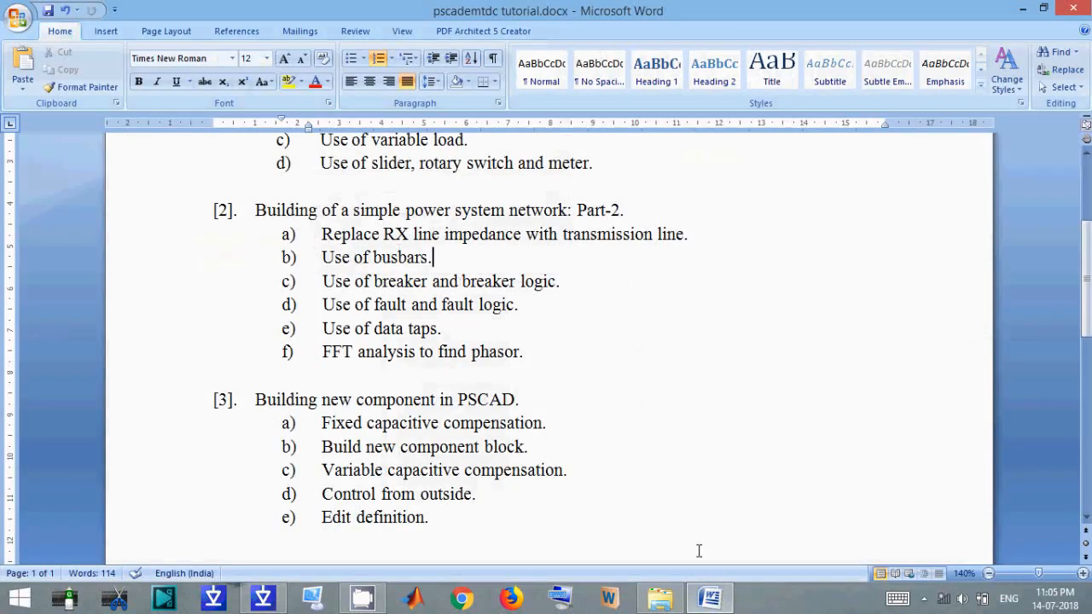
pyautogui.click(704, 601)
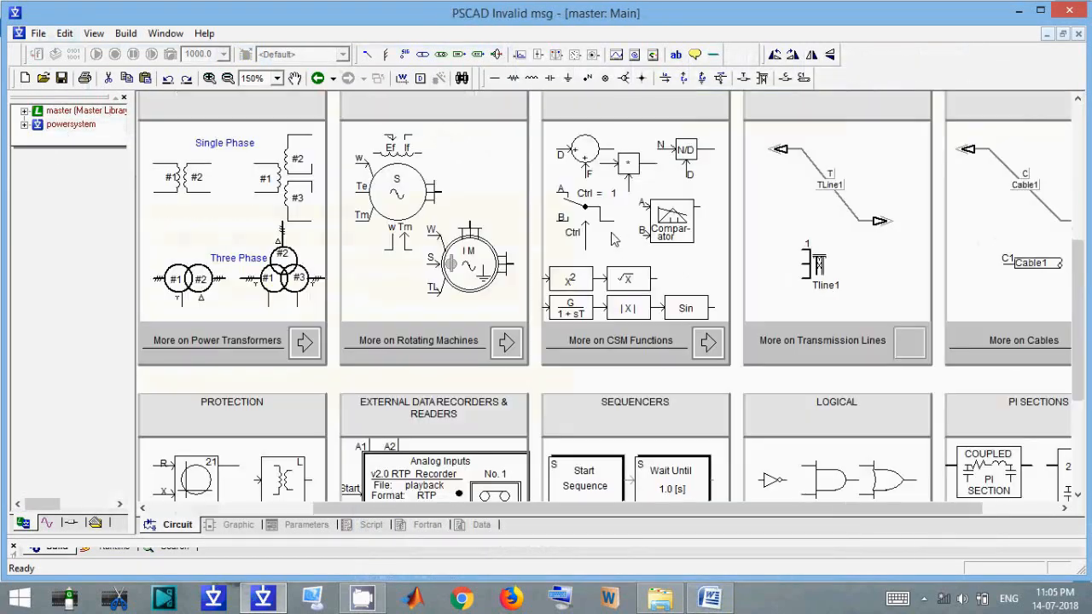
pyautogui.scroll(3, 322, 325)
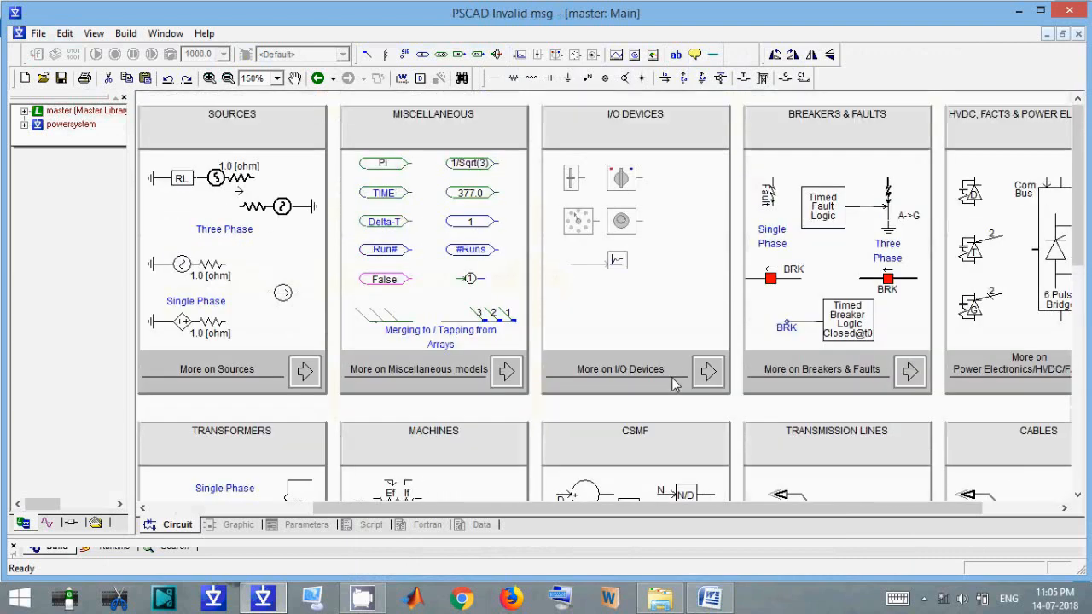
pyautogui.moveTo(434, 508); pyautogui.dragTo(252, 486)
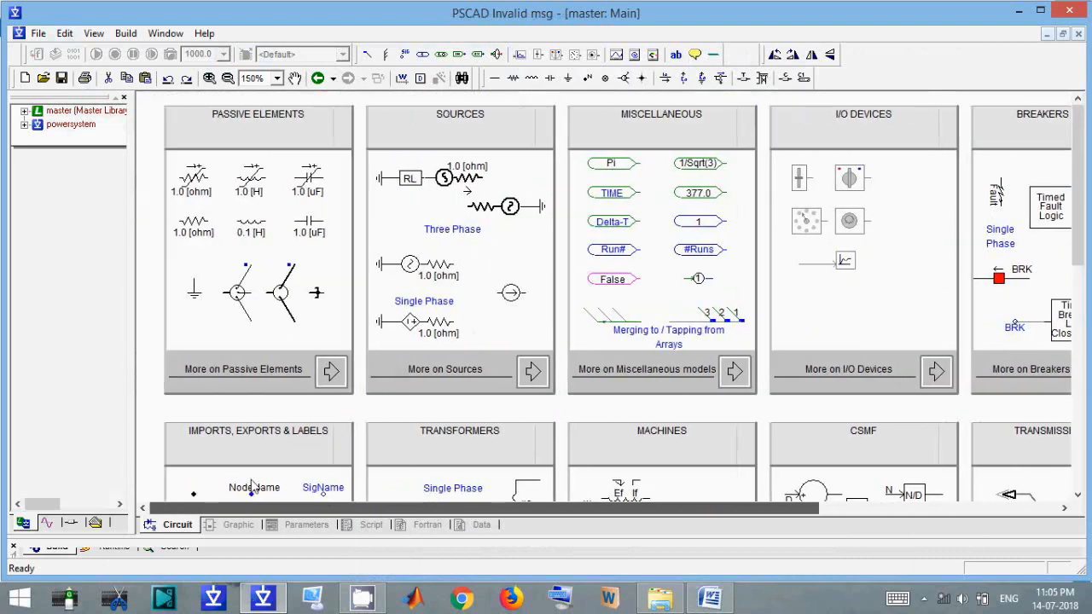
pyautogui.click(267, 379)
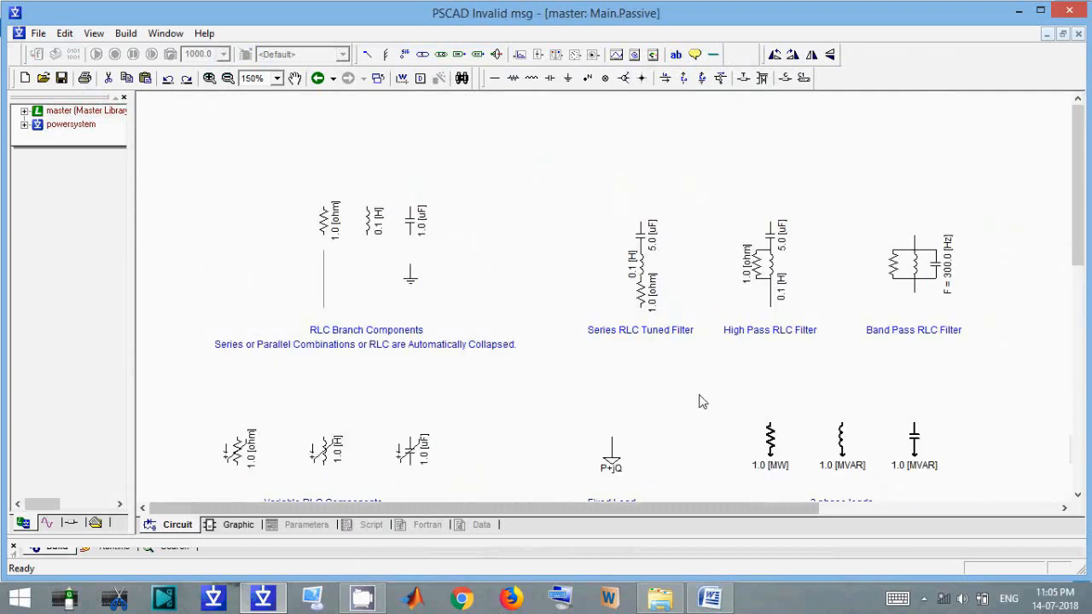
pyautogui.scroll(-5, 699, 401)
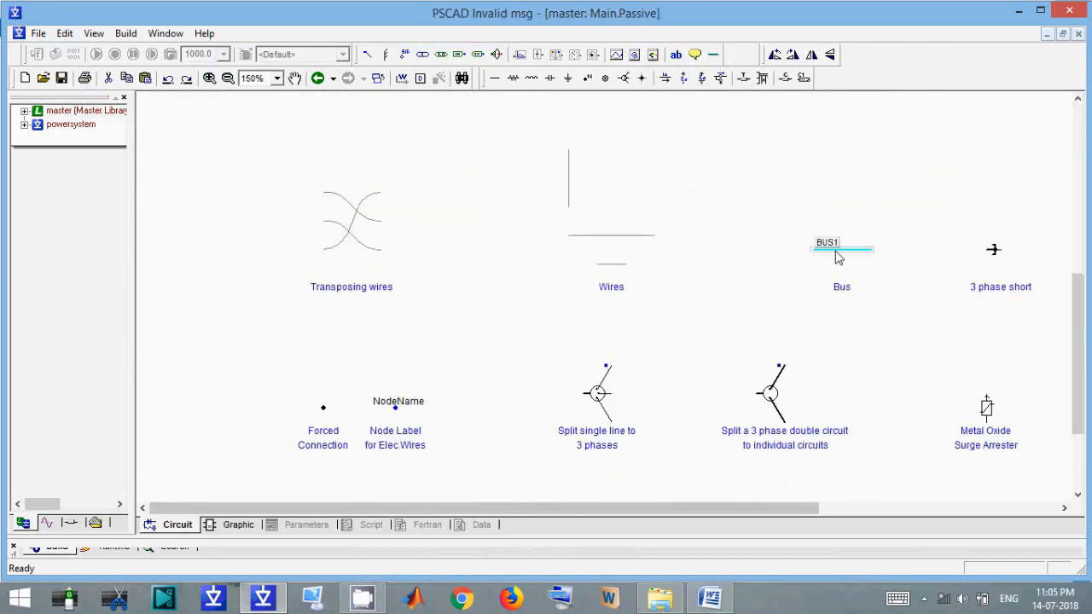
pyautogui.click(856, 255)
pyautogui.rightClick(858, 256)
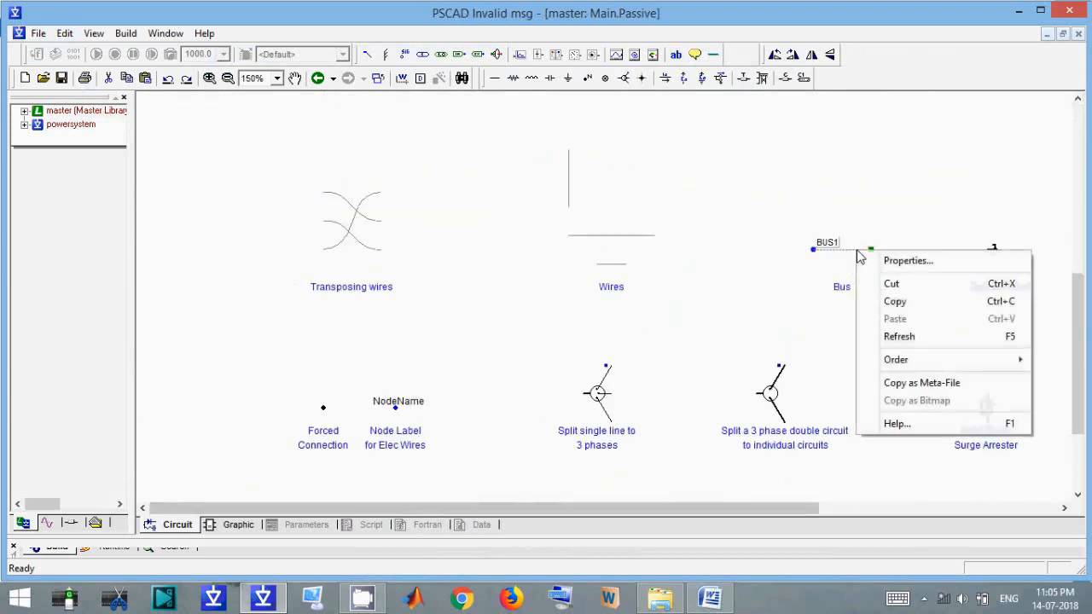
pyautogui.click(895, 301)
# - Paste the copied bus into the powersystem main circuit, below the transmission line
pyautogui.doubleClick(55, 124)
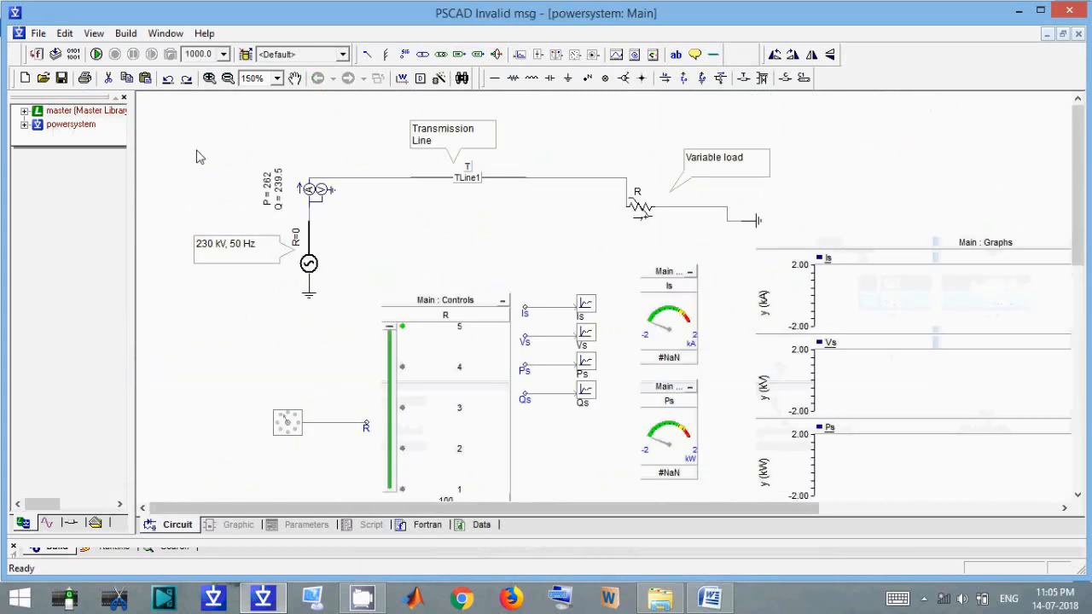
pyautogui.rightClick(432, 236)
pyautogui.click(482, 261)
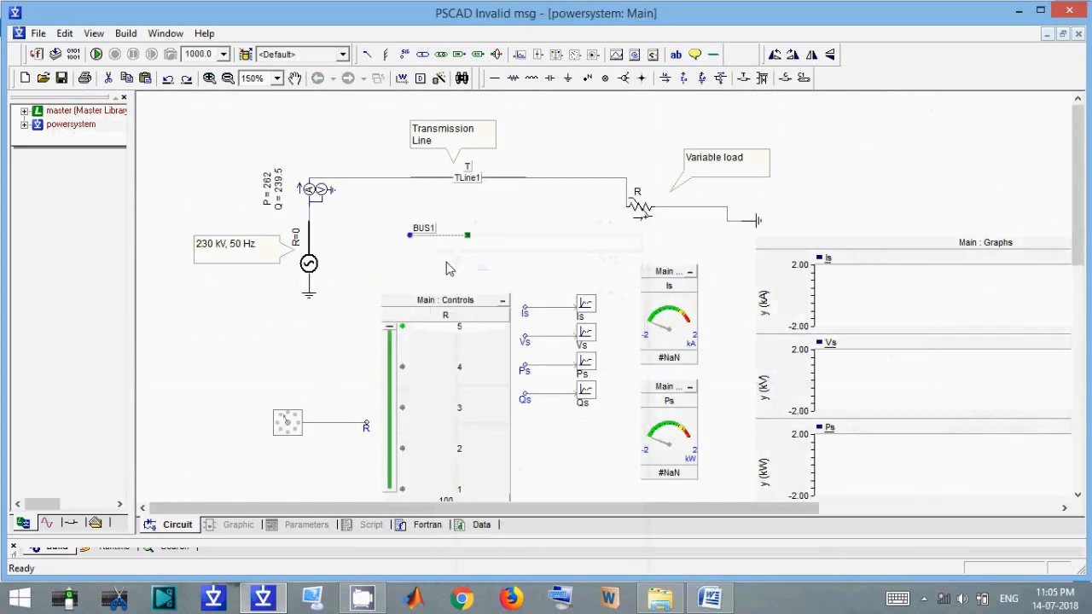
# - Shorten the source end of the wire to TLine1, then rotate the multimeter to horizontal and connect it to that wire end
pyautogui.click(348, 178)
pyautogui.moveTo(308, 178)
pyautogui.mouseDown()
pyautogui.moveTo(348, 177)
pyautogui.moveTo(326, 194)
pyautogui.moveTo(338, 198)
pyautogui.moveTo(370, 177)
pyautogui.mouseUp()
pyautogui.click(325, 195)
pyautogui.click(361, 178)
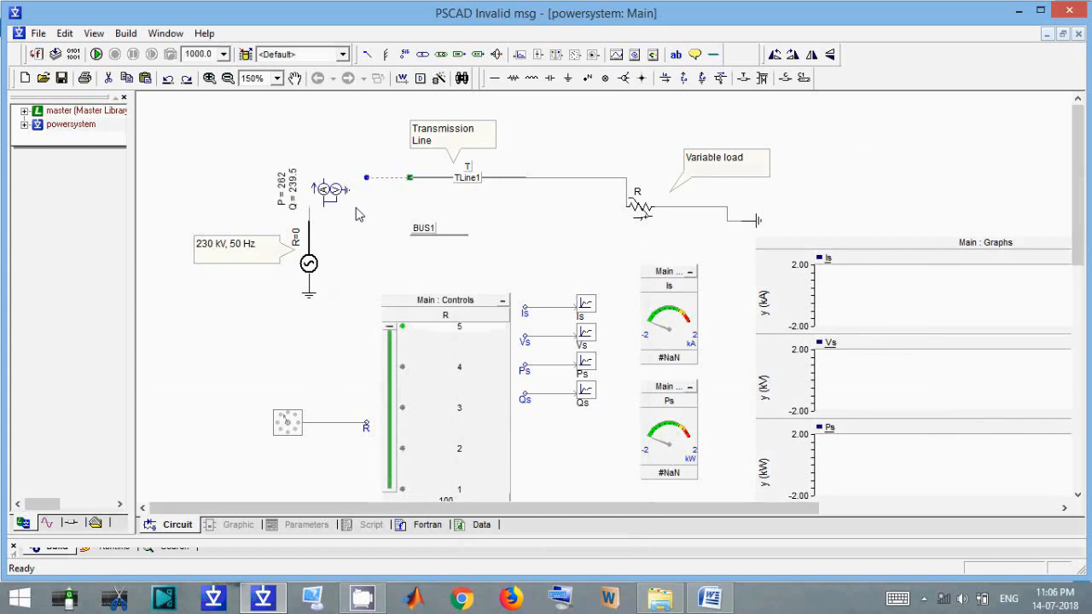
pyautogui.click(330, 188)
pyautogui.click(345, 231)
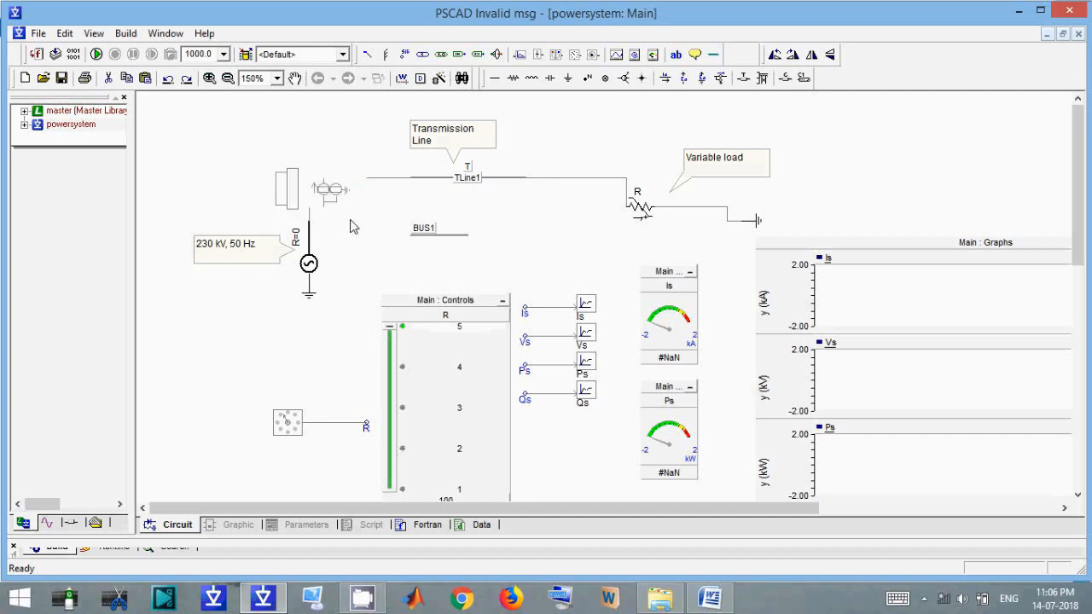
pyautogui.press('r')
pyautogui.moveTo(331, 203); pyautogui.dragTo(355, 179)
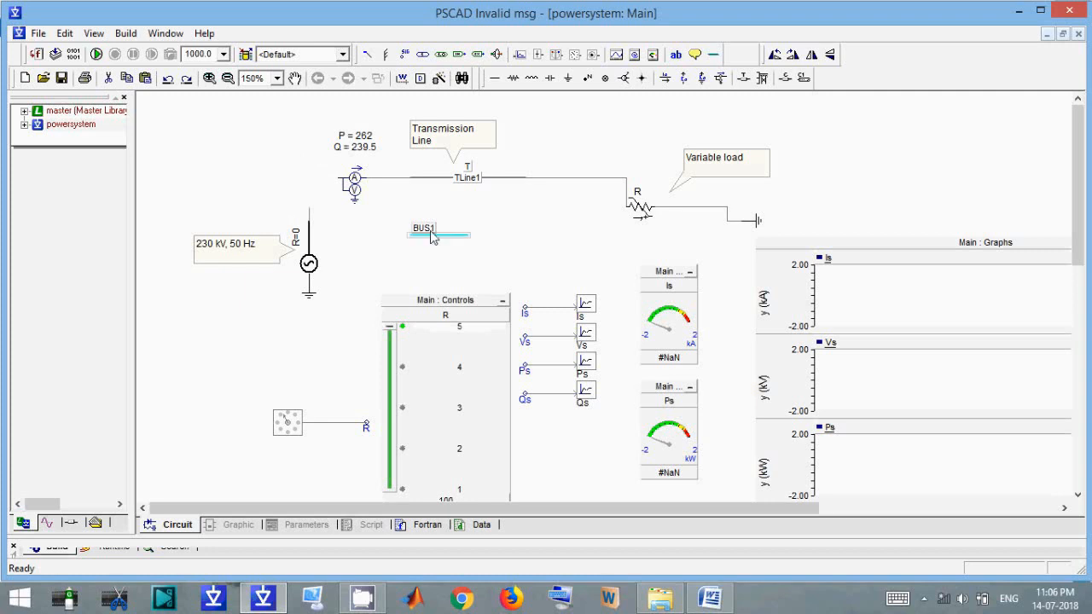
# - Place the bus vertically between the source and the multimeter, and rename it Bus1
pyautogui.moveTo(426, 229); pyautogui.dragTo(323, 179)
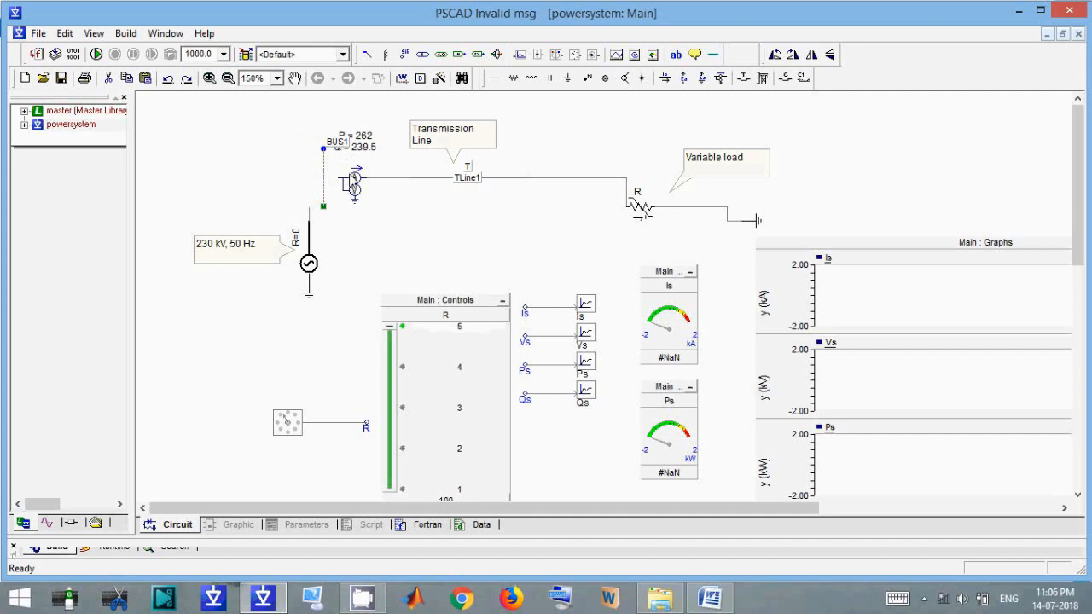
pyautogui.click(350, 185)
pyautogui.doubleClick(324, 183)
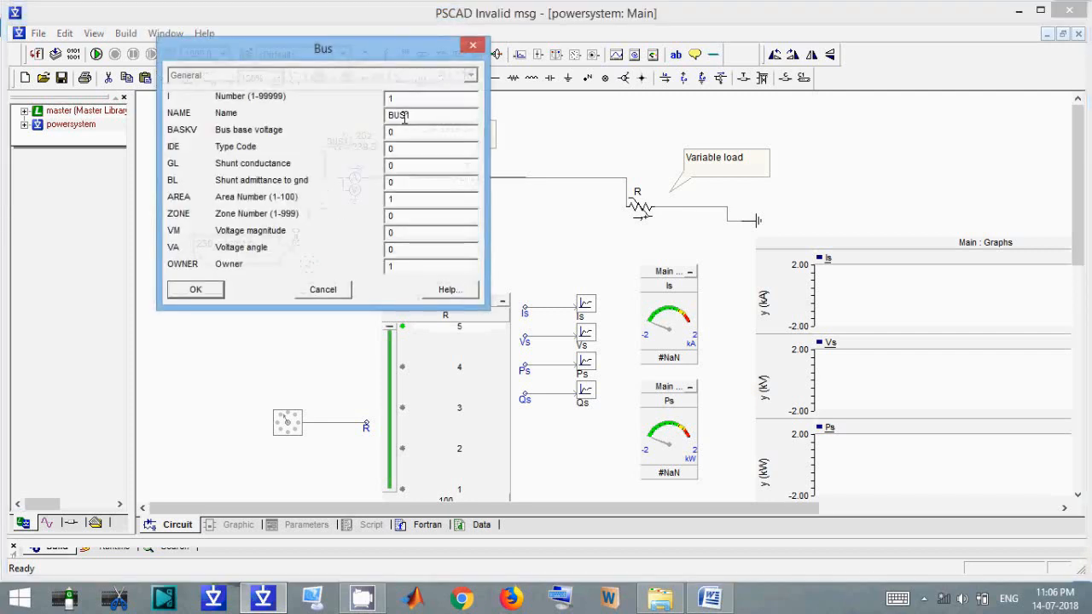
pyautogui.moveTo(399, 119); pyautogui.dragTo(395, 121)
pyautogui.press('Delete')
pyautogui.press('Delete')
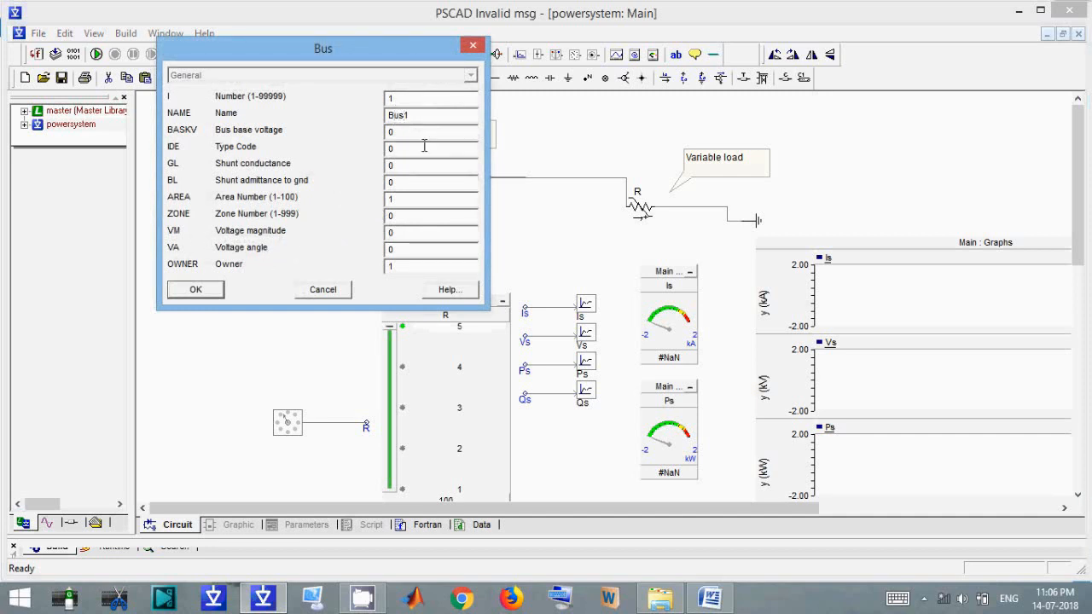
pyautogui.click(195, 289)
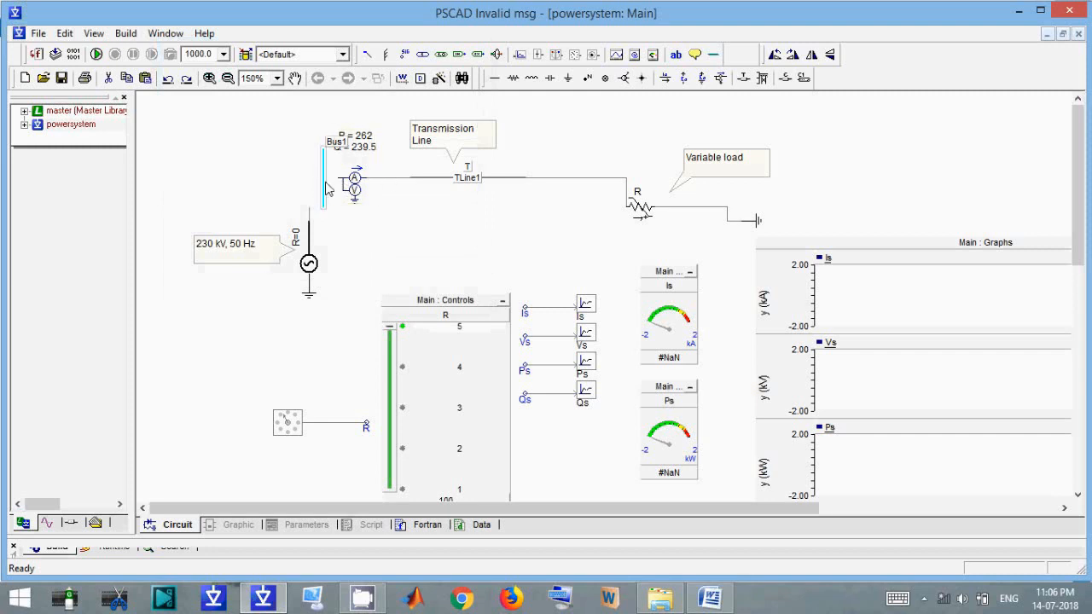
# - Check the multimeter's Animated Display setting and keep it at Yes
pyautogui.click(360, 196)
pyautogui.doubleClick(360, 196)
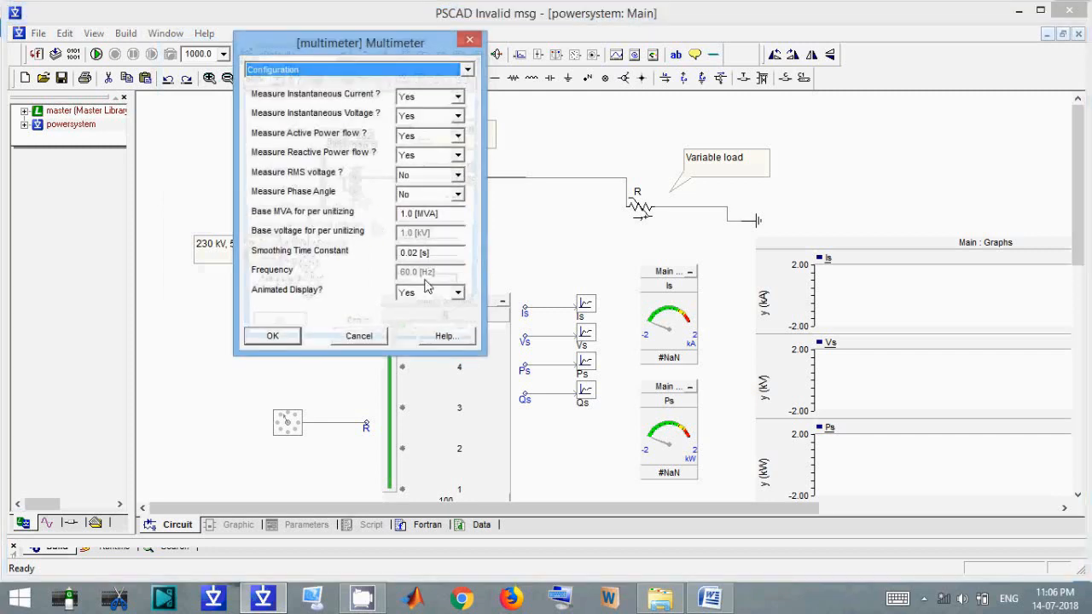
pyautogui.click(439, 294)
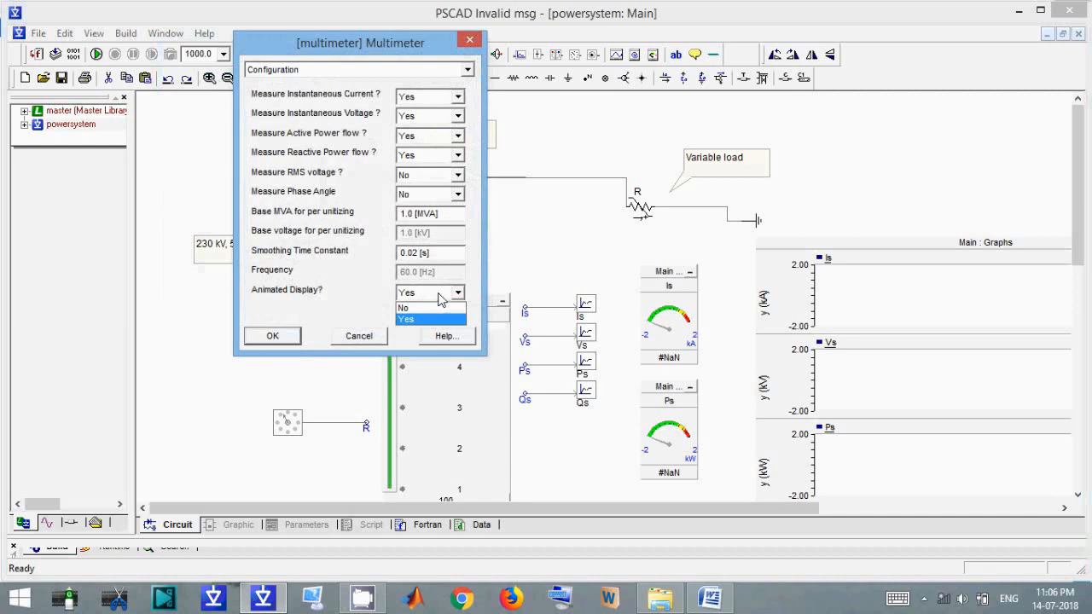
pyautogui.click(439, 297)
pyautogui.click(272, 335)
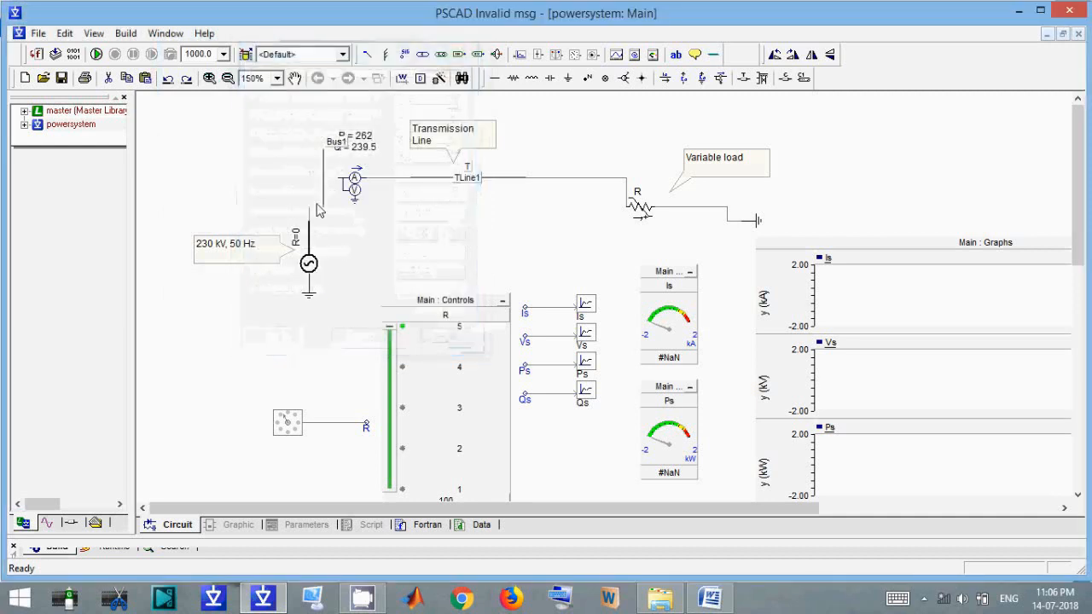
# - Move Bus1 farther from the multimeter on the sending side, and draw a horizontal wire joining the bus to the multimeter
pyautogui.moveTo(323, 192); pyautogui.dragTo(252, 190)
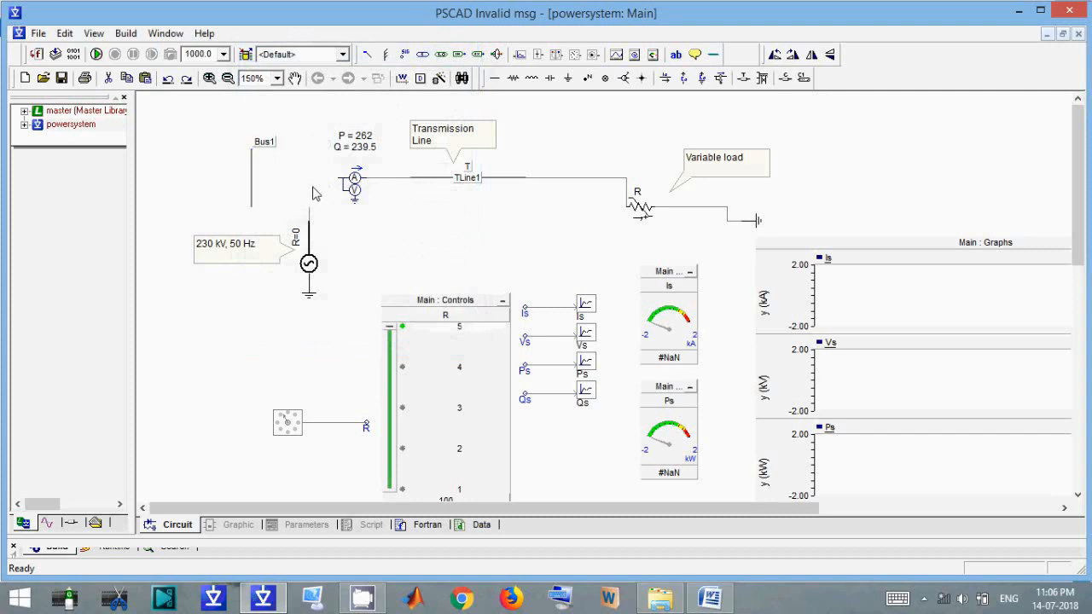
pyautogui.click(426, 142)
pyautogui.rightClick(250, 178)
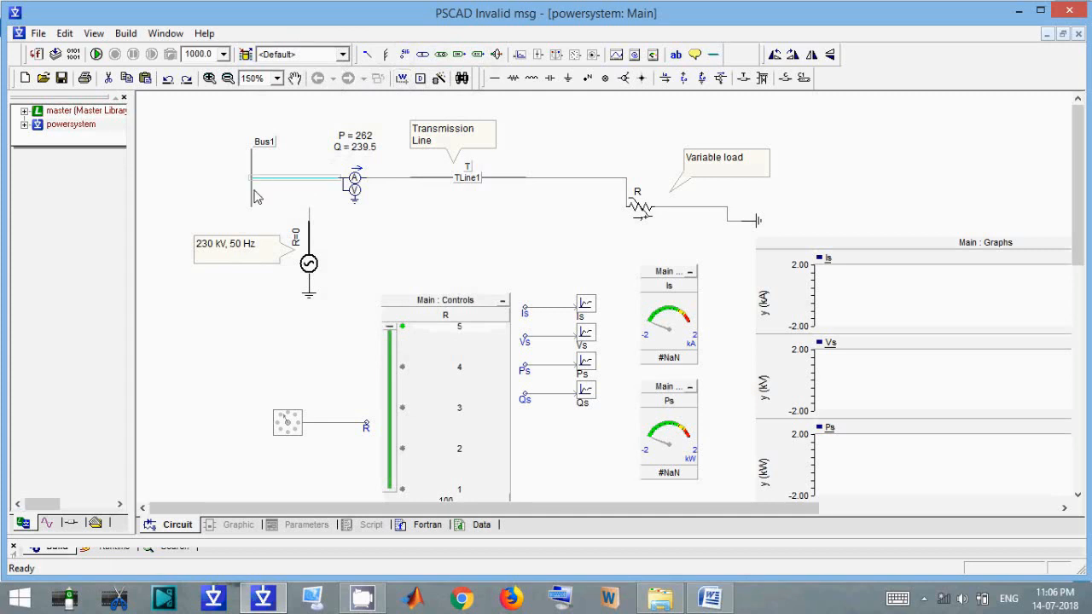
# - Move the source to the outer side of Bus1, and shift its 230 kV, 50 Hz label clear below the circuit
pyautogui.moveTo(206, 210); pyautogui.dragTo(177, 195)
pyautogui.moveTo(237, 255); pyautogui.dragTo(284, 373)
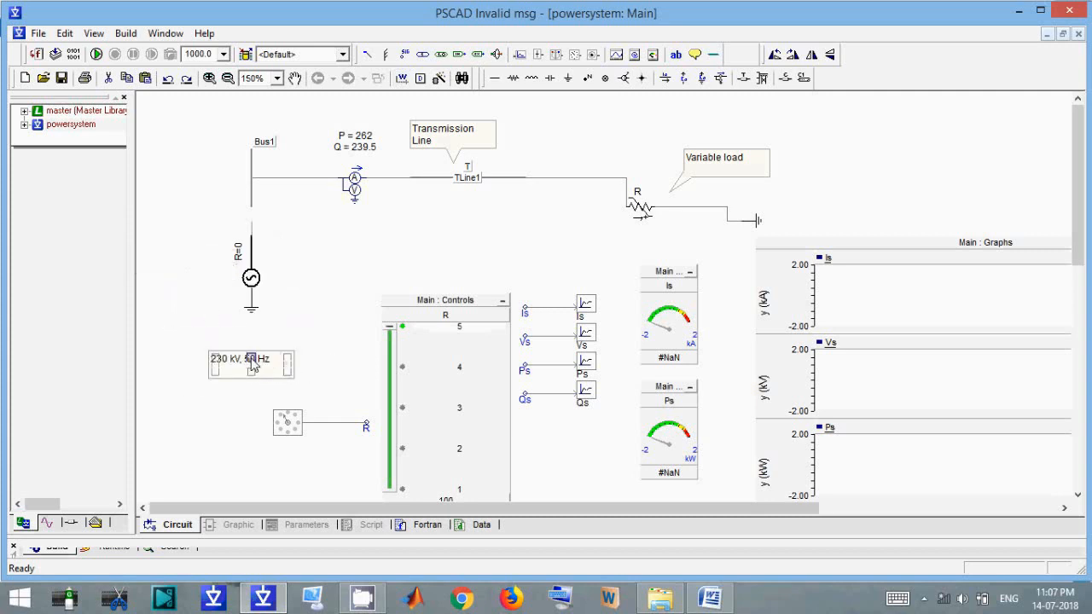
pyautogui.click(274, 293)
pyautogui.moveTo(250, 278); pyautogui.dragTo(195, 263)
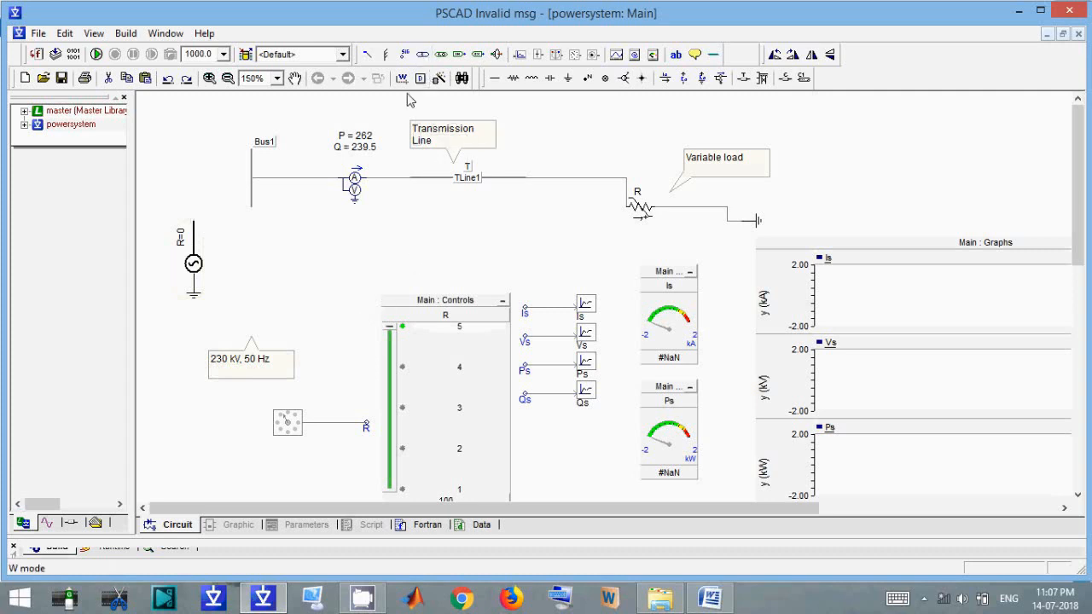
# - Wire the source's upper terminal to the lower part of Bus1, and place the 230 kV, 50 Hz label directly beneath the source
pyautogui.click(402, 78)
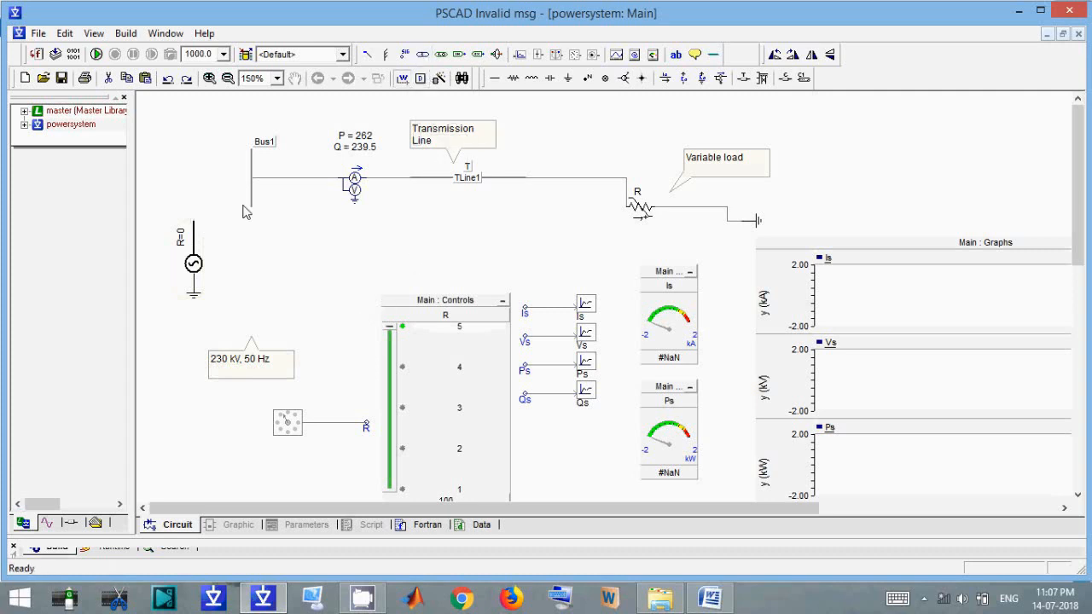
pyautogui.click(195, 220)
pyautogui.rightClick(252, 201)
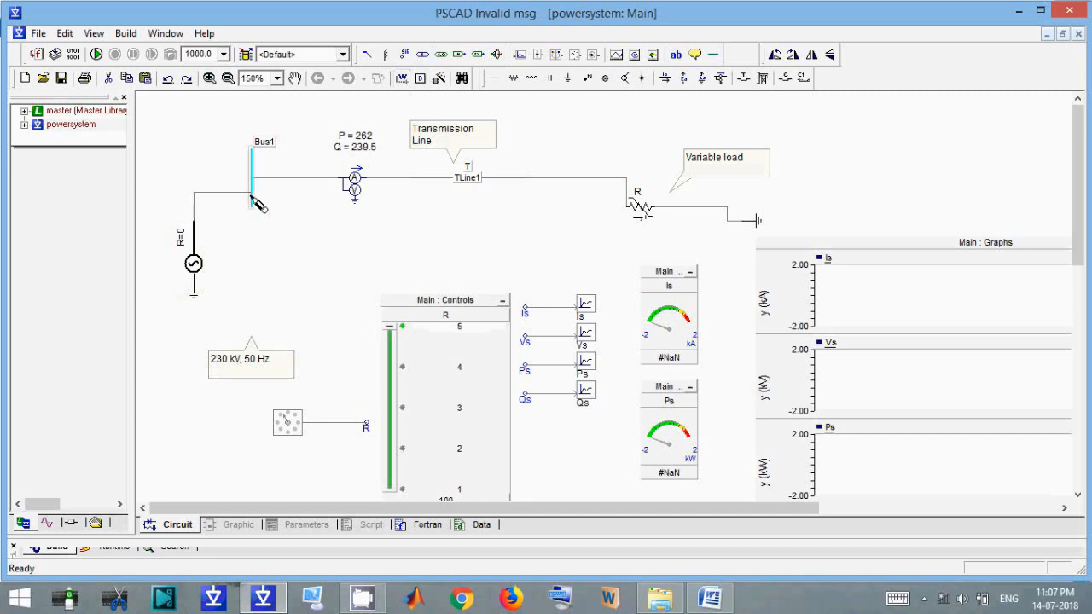
pyautogui.click(260, 373)
pyautogui.moveTo(260, 373)
pyautogui.mouseDown()
pyautogui.moveTo(201, 325)
pyautogui.moveTo(213, 341)
pyautogui.moveTo(203, 345)
pyautogui.mouseUp()
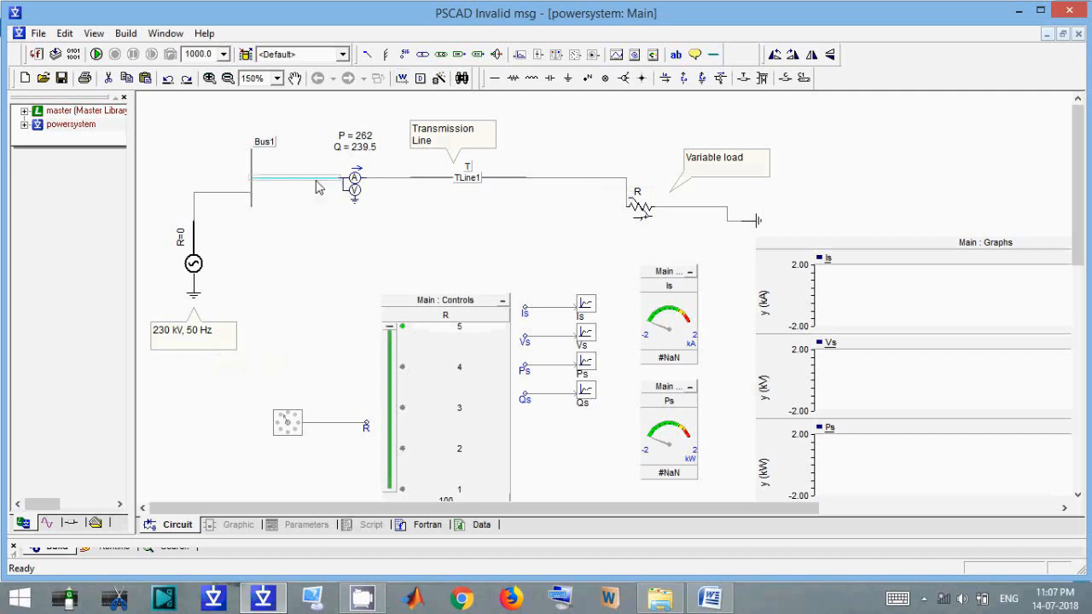
# - Replace the wire between TLine1 and the variable load with a vertical copy of Bus1
pyautogui.click(250, 163)
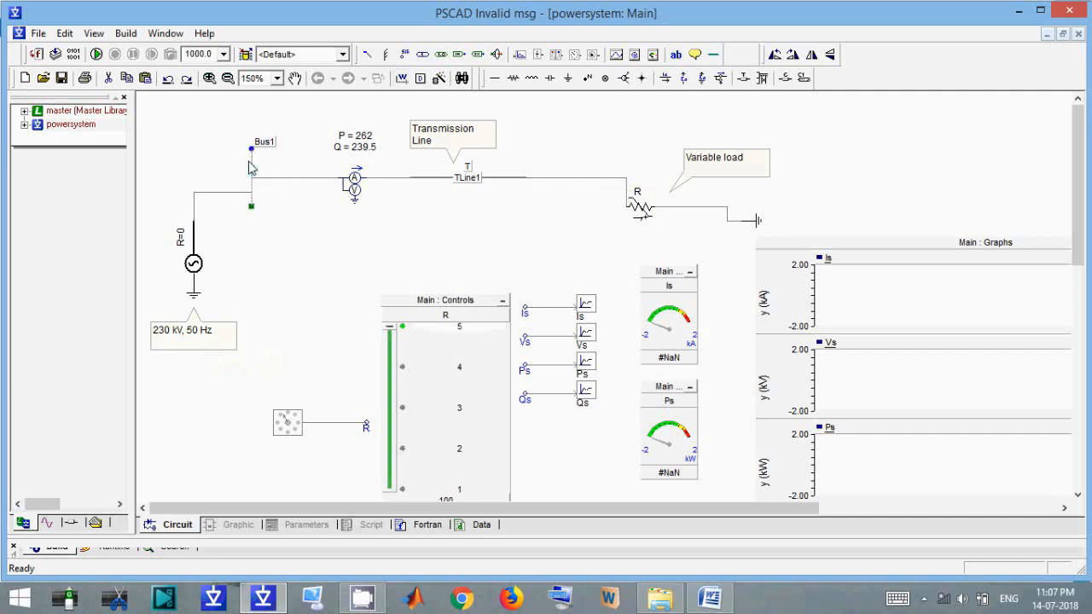
pyautogui.hotkey('ctrl', 'c')
pyautogui.hotkey('ctrl', 'v')
pyautogui.click(539, 235)
pyautogui.click(614, 178)
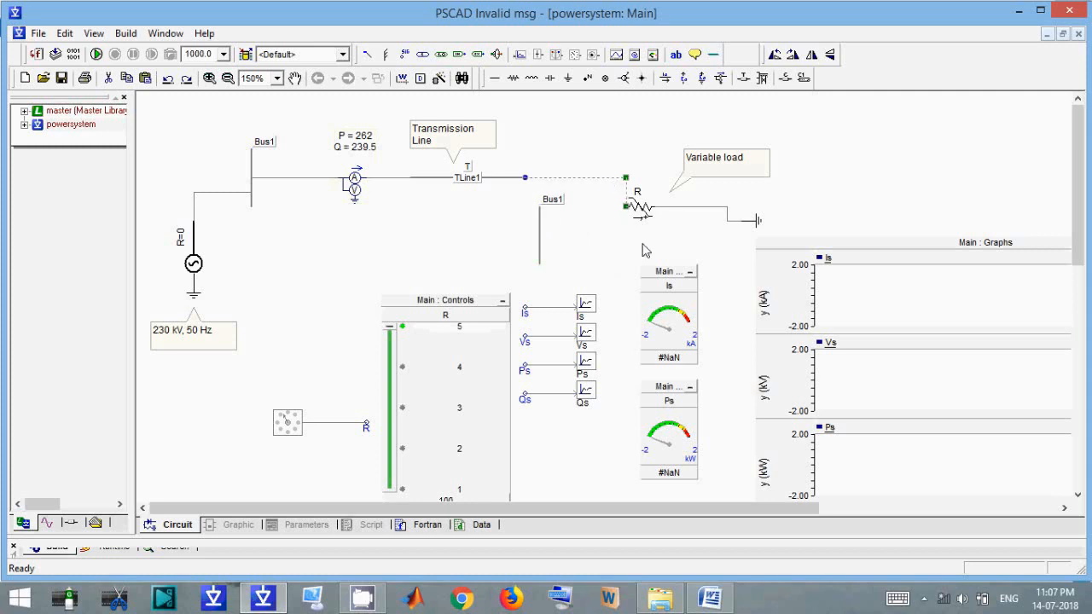
pyautogui.press('Delete')
pyautogui.moveTo(539, 236); pyautogui.dragTo(581, 181)
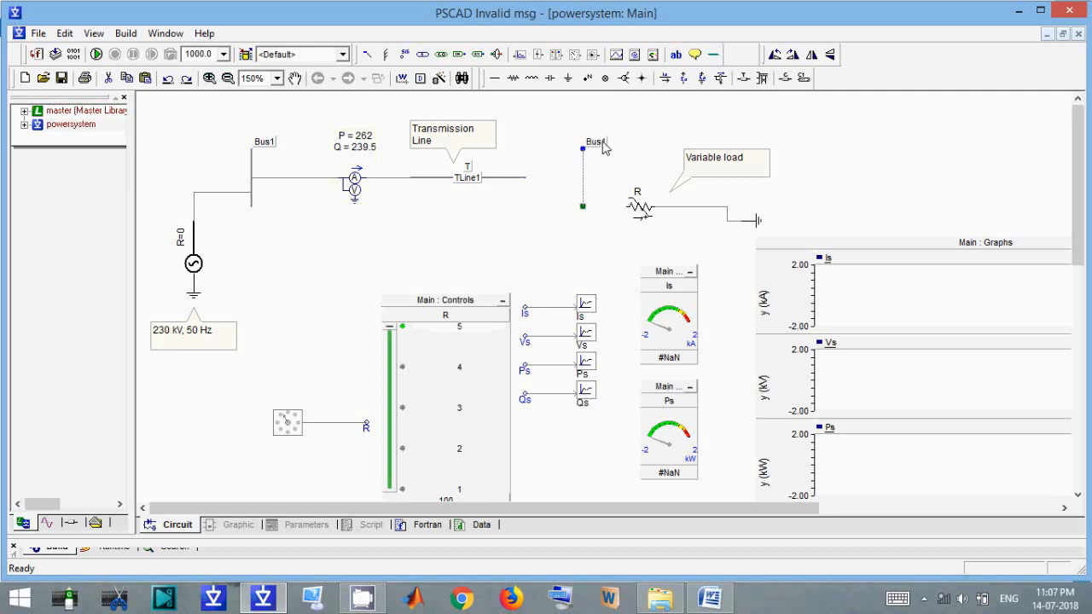
# - Rename the copied bus between TLine1 and the variable load as Bus2
pyautogui.doubleClick(583, 167)
pyautogui.click(704, 83)
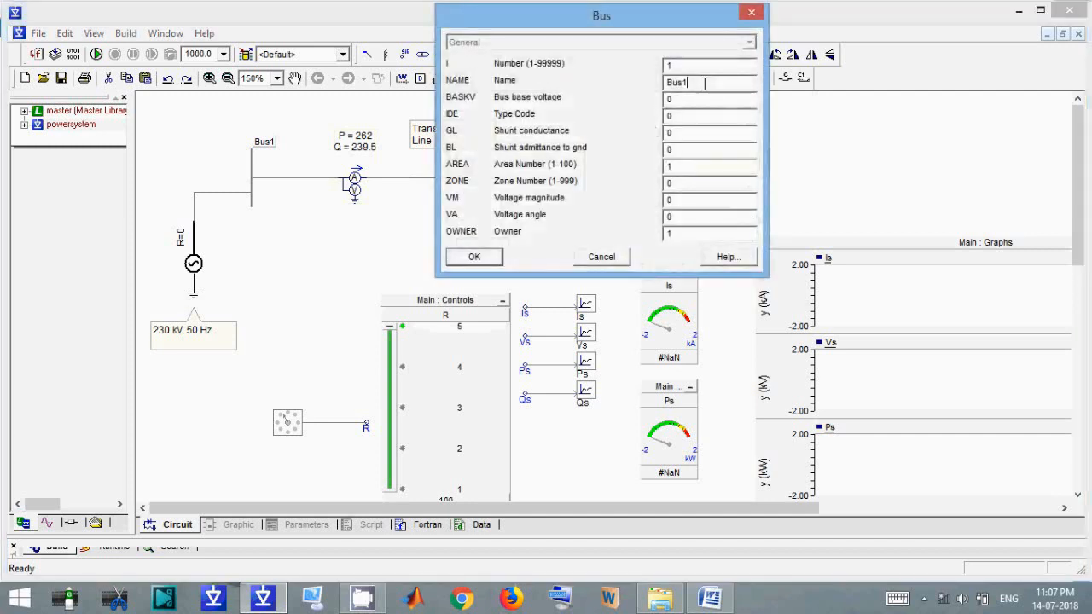
pyautogui.press('Return')
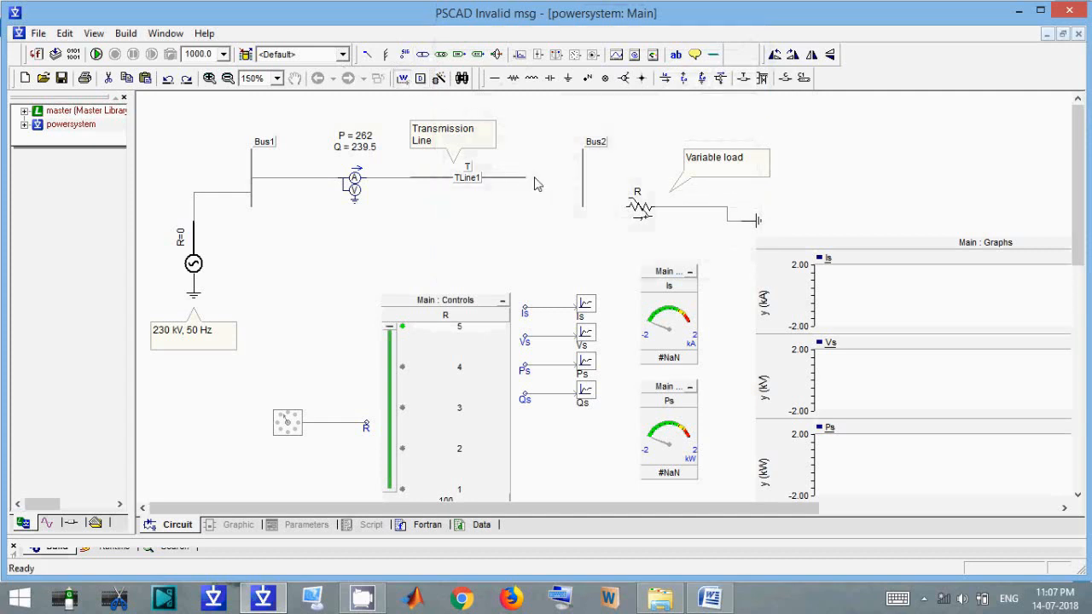
# - Wire the receiving end of TLine1 to Bus2, and wire Bus2 to the variable load
pyautogui.moveTo(527, 179); pyautogui.dragTo(583, 183)
pyautogui.hotkey('ctrl', 'z')
pyautogui.moveTo(526, 178); pyautogui.dragTo(625, 205)
# - Check the Part-2 topics in the Word outline, then shorten the Bus1 wire in PSCAD and attach the multimeter to its end
pyautogui.click(708, 597)
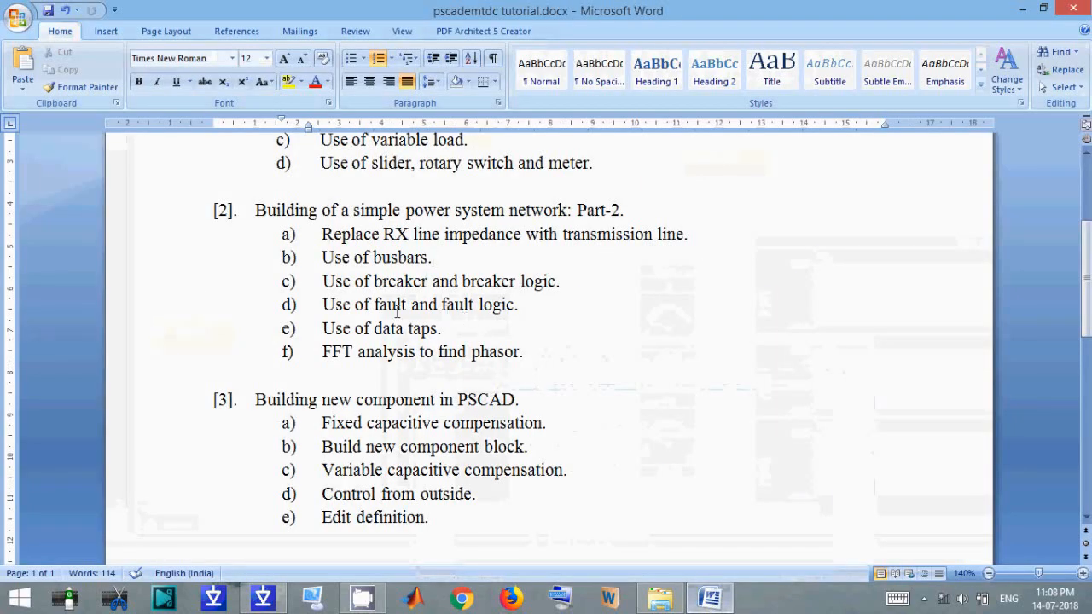
pyautogui.click(729, 604)
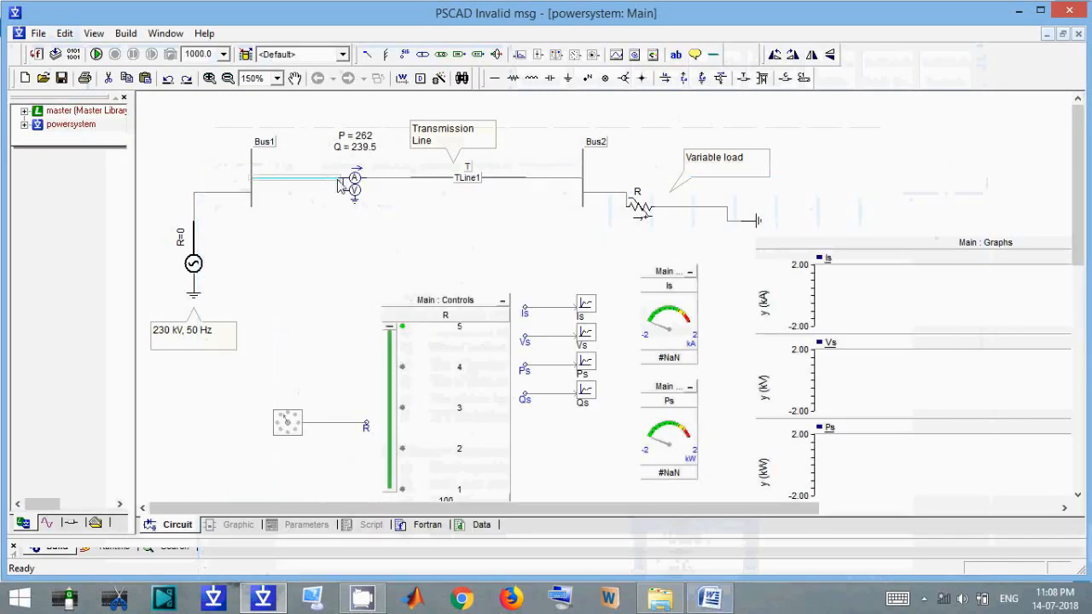
pyautogui.moveTo(338, 183); pyautogui.dragTo(280, 178)
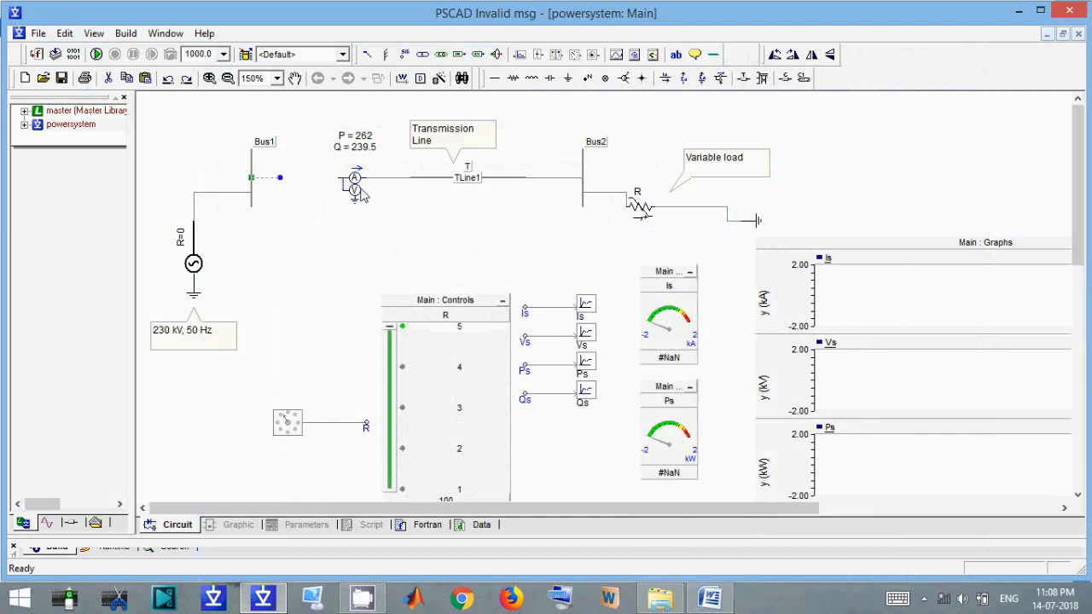
pyautogui.moveTo(359, 194); pyautogui.dragTo(304, 193)
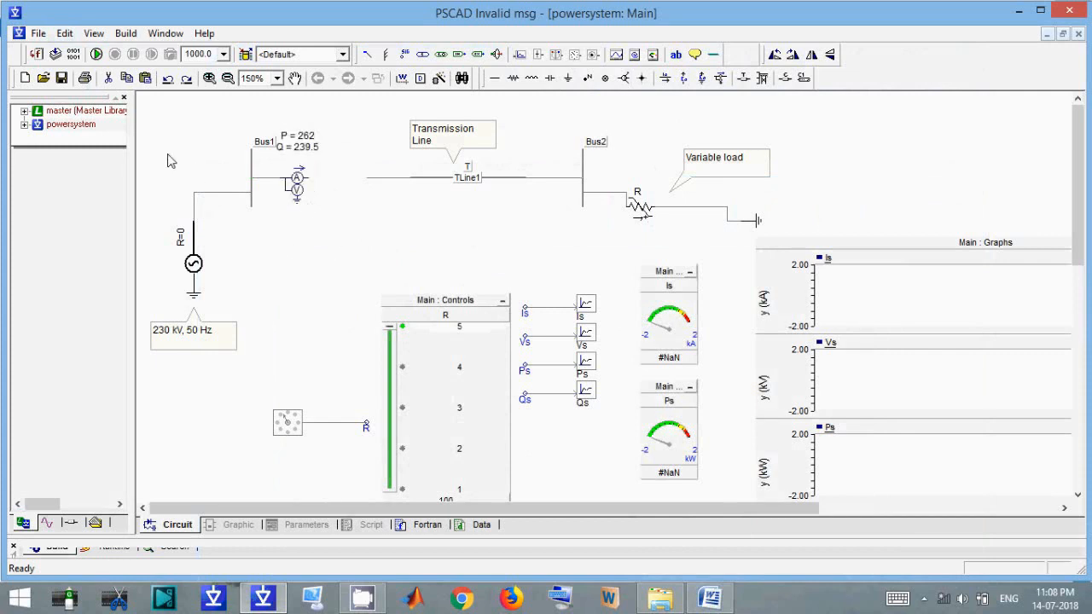
# - Copy the Timed Breaker Logic block with its BRK signal from the master library's Breakers & Faults page
pyautogui.doubleClick(73, 113)
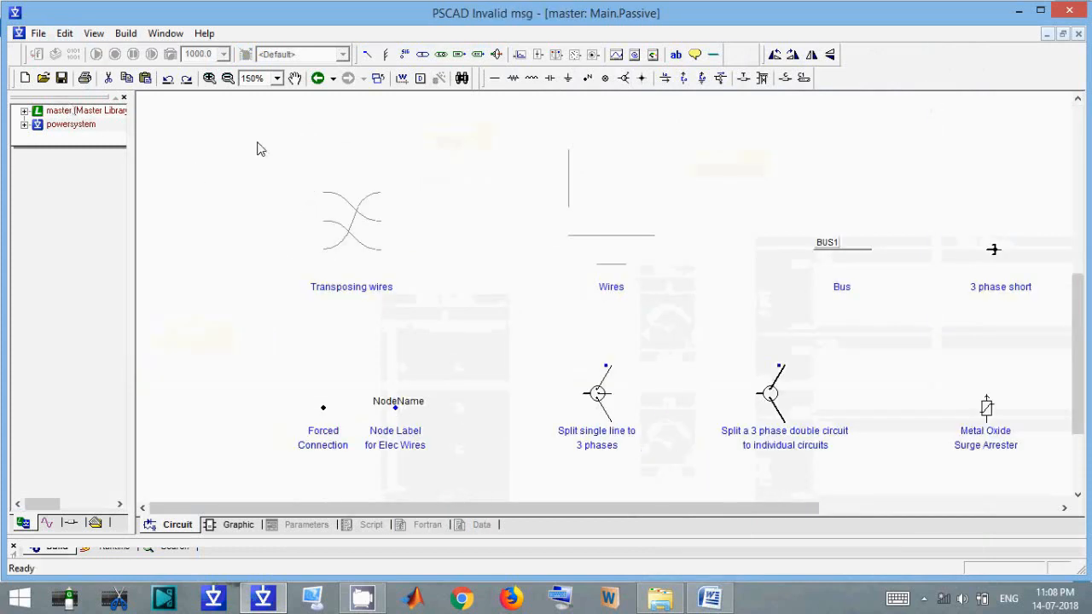
pyautogui.doubleClick(224, 158)
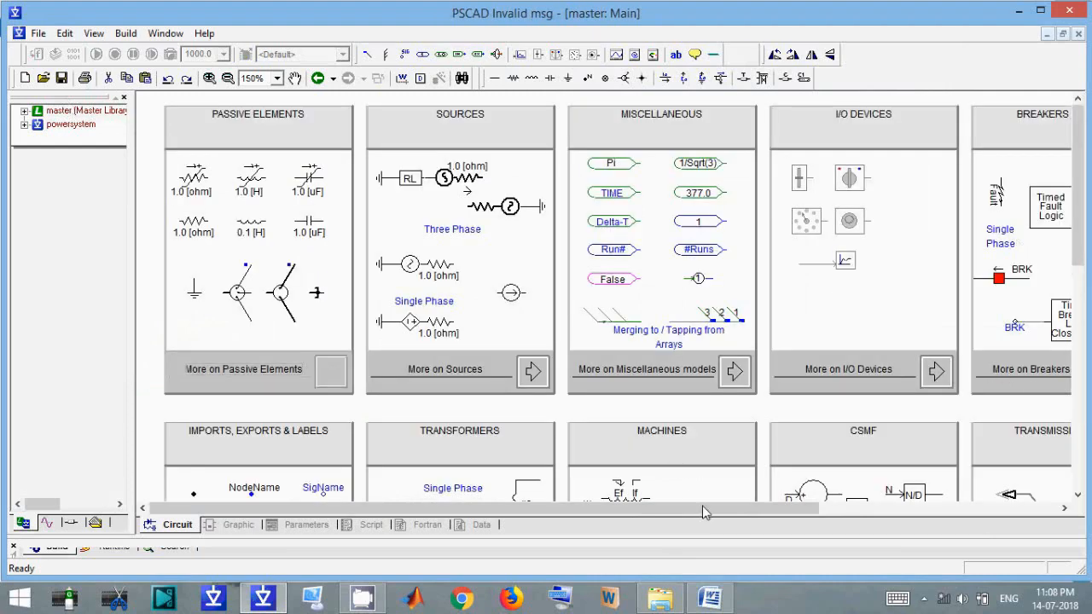
pyautogui.moveTo(705, 509); pyautogui.dragTo(833, 509)
pyautogui.doubleClick(927, 379)
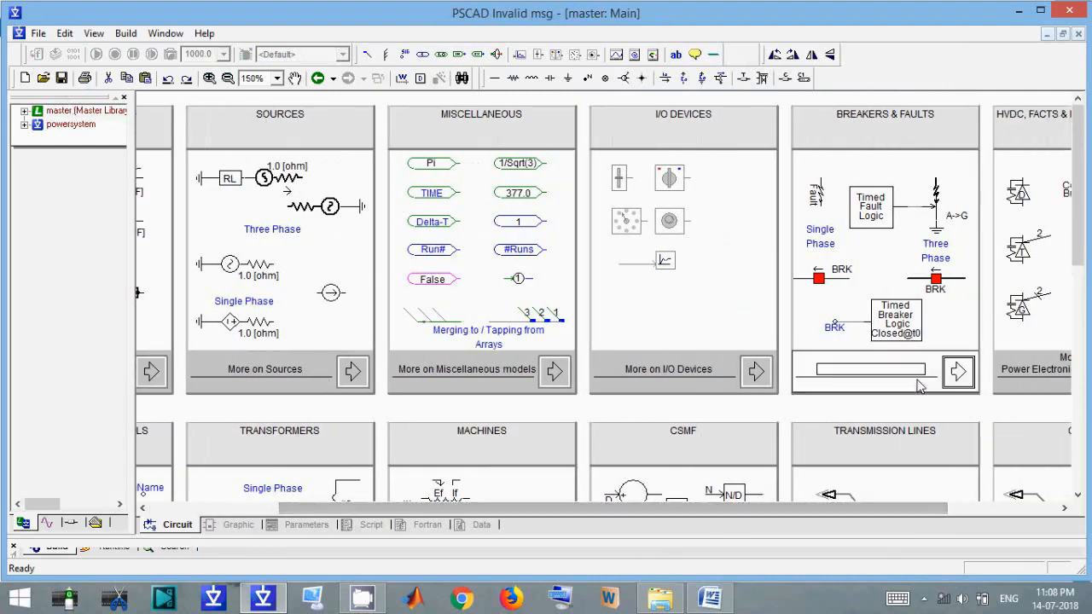
pyautogui.scroll(-5, 621, 292)
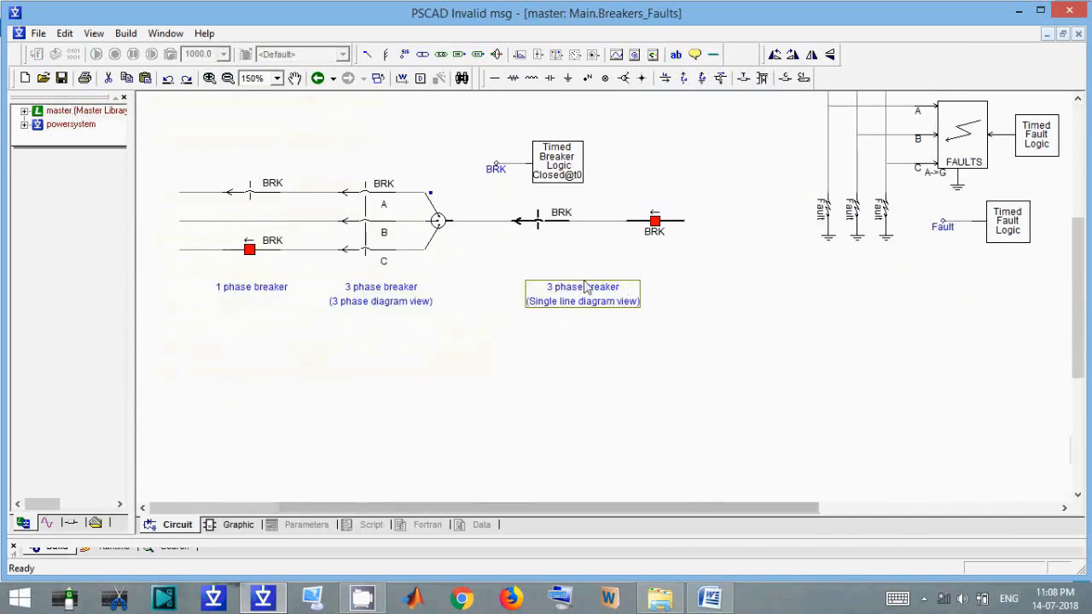
pyautogui.scroll(1, 610, 259)
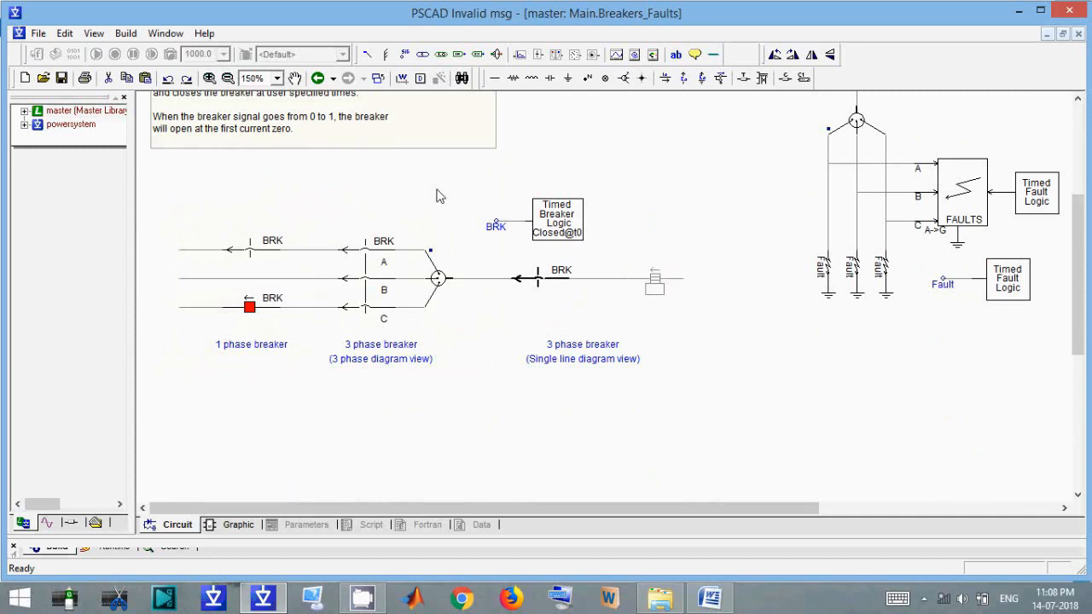
pyautogui.click(577, 231)
# - Paste the Timed Breaker Logic block into the powersystem main circuit, below the multimeter
pyautogui.doubleClick(81, 126)
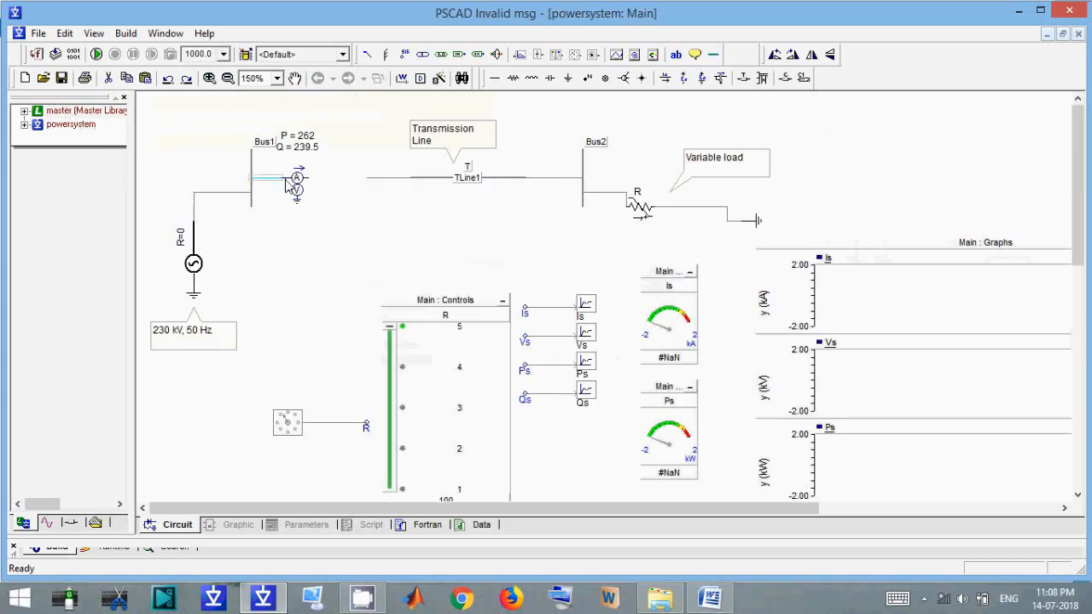
pyautogui.hotkey('ctrl', 'v')
pyautogui.click(316, 288)
# - Copy the high-voltage single-line 3 phase breaker from the master library's Breakers & Faults page
pyautogui.doubleClick(108, 113)
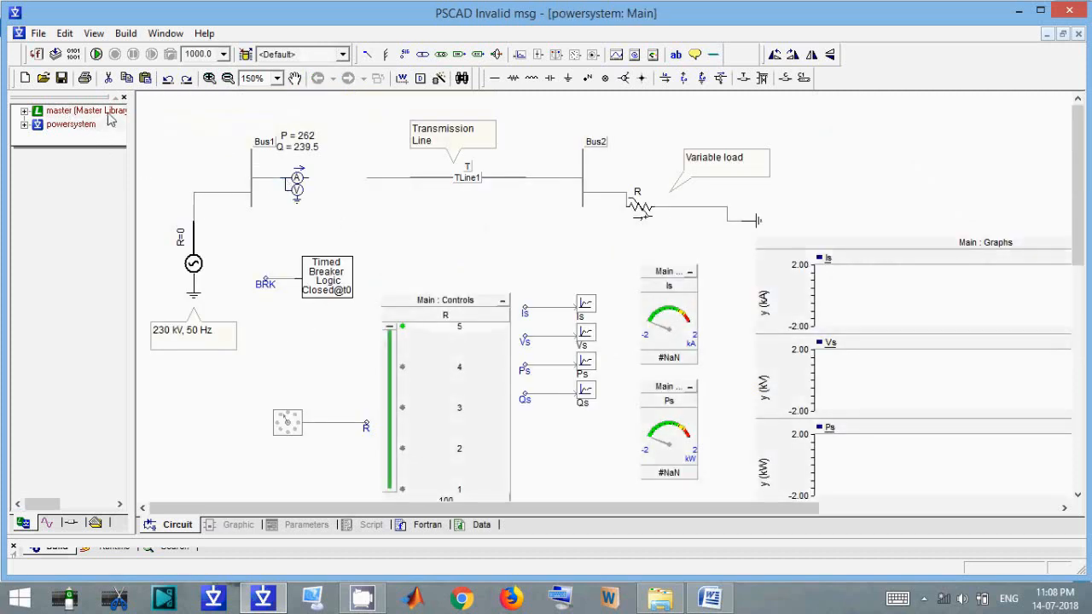
pyautogui.click(643, 292)
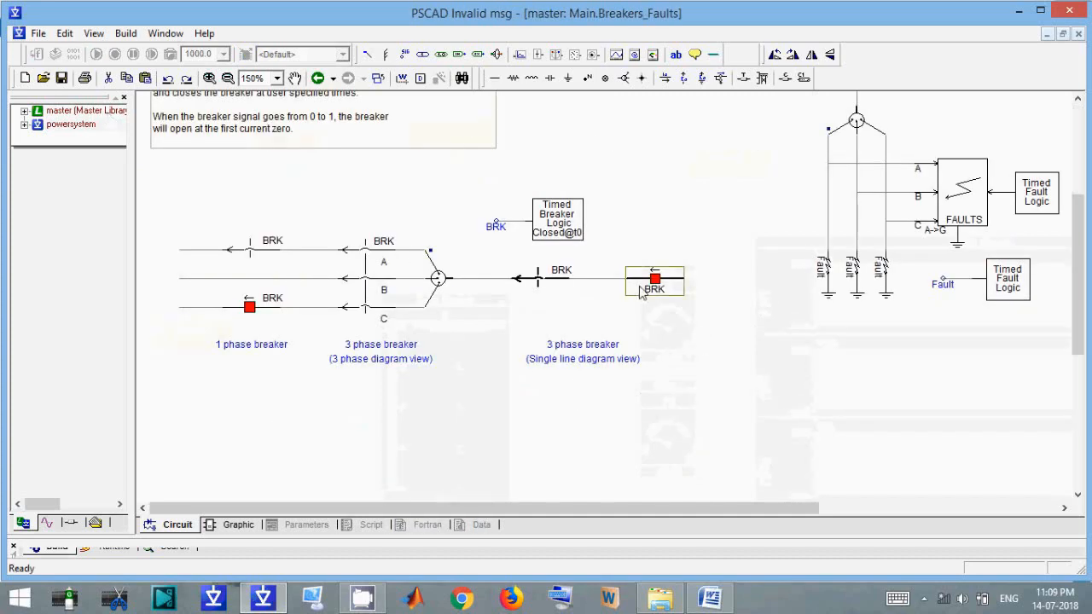
pyautogui.hotkey('ctrl', 'c')
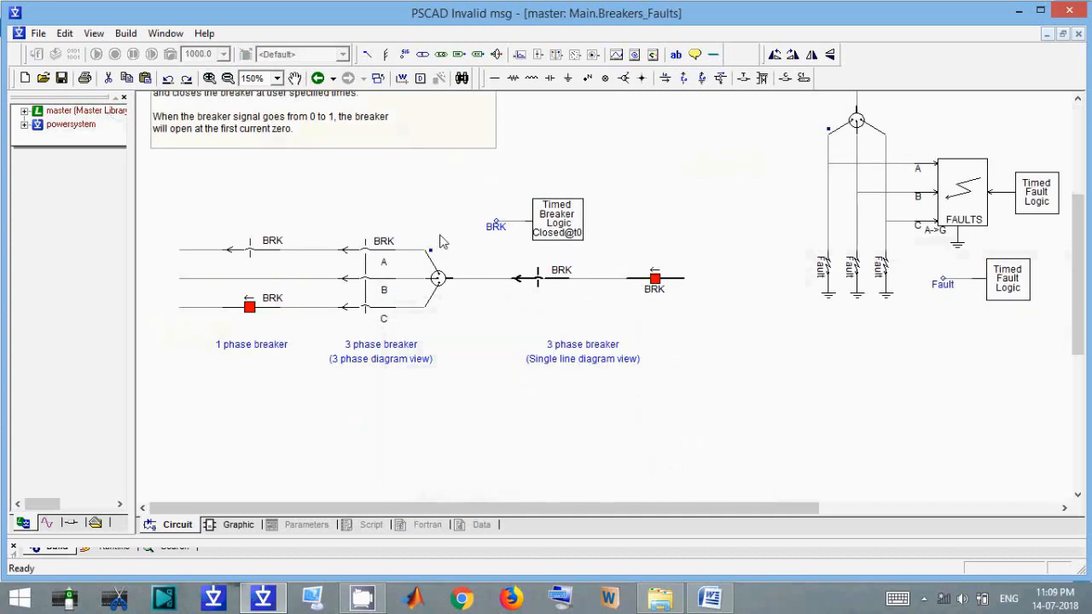
# - Paste the breaker into the powersystem main circuit and connect it between the multimeter and the TLine1 wire, with its arrow facing the line
pyautogui.doubleClick(56, 126)
pyautogui.hotkey('ctrl', 'v')
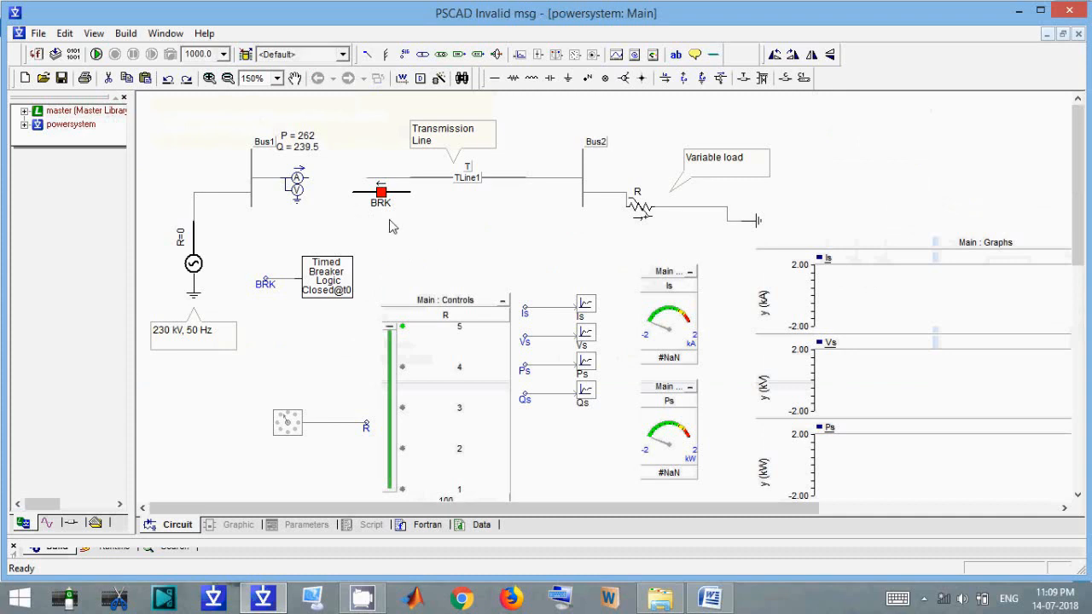
pyautogui.click(352, 223)
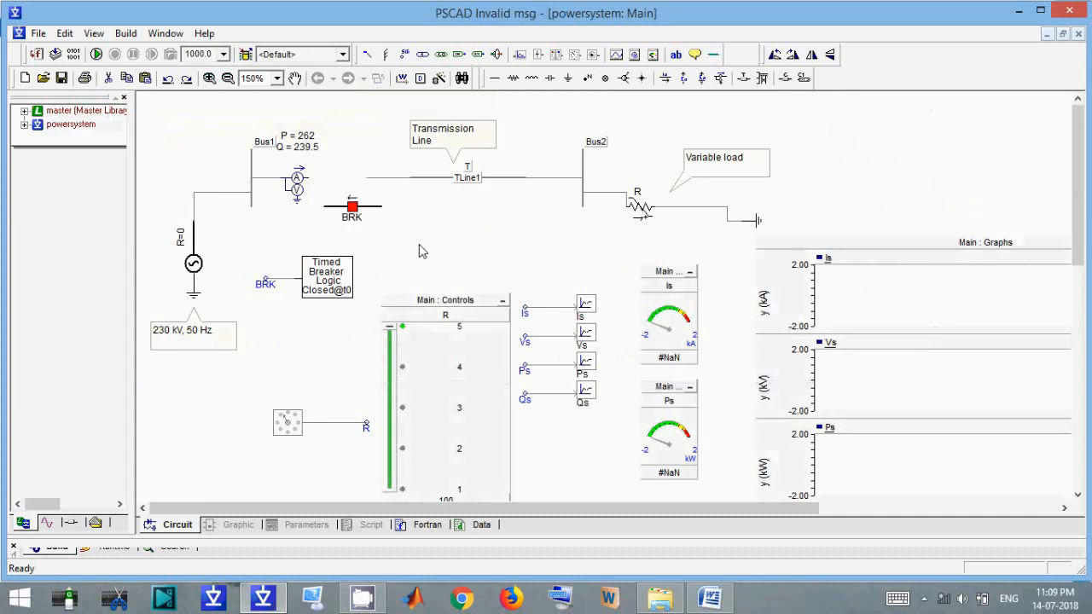
pyautogui.click(356, 216)
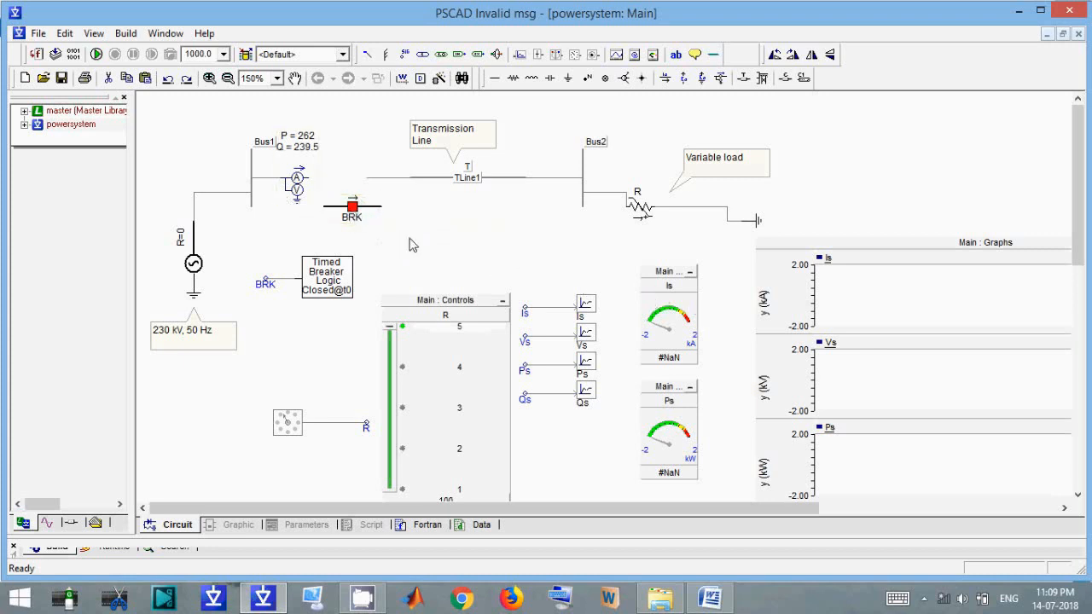
pyautogui.moveTo(353, 208); pyautogui.dragTo(340, 179)
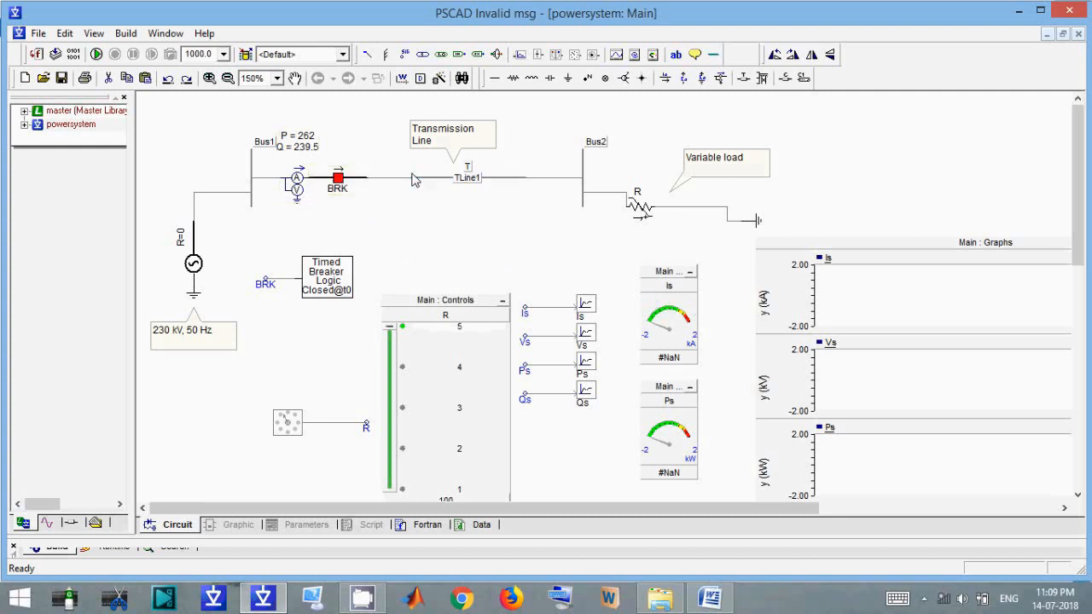
# - Rename the 3 phase breaker to B1 in its main data parameters
pyautogui.doubleClick(355, 191)
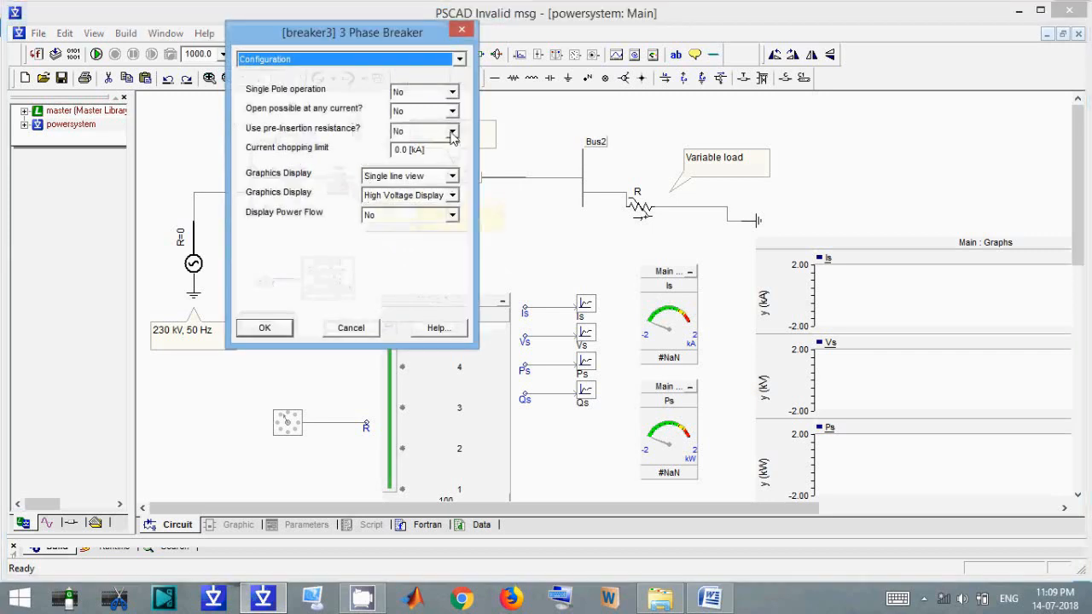
pyautogui.press('Up')
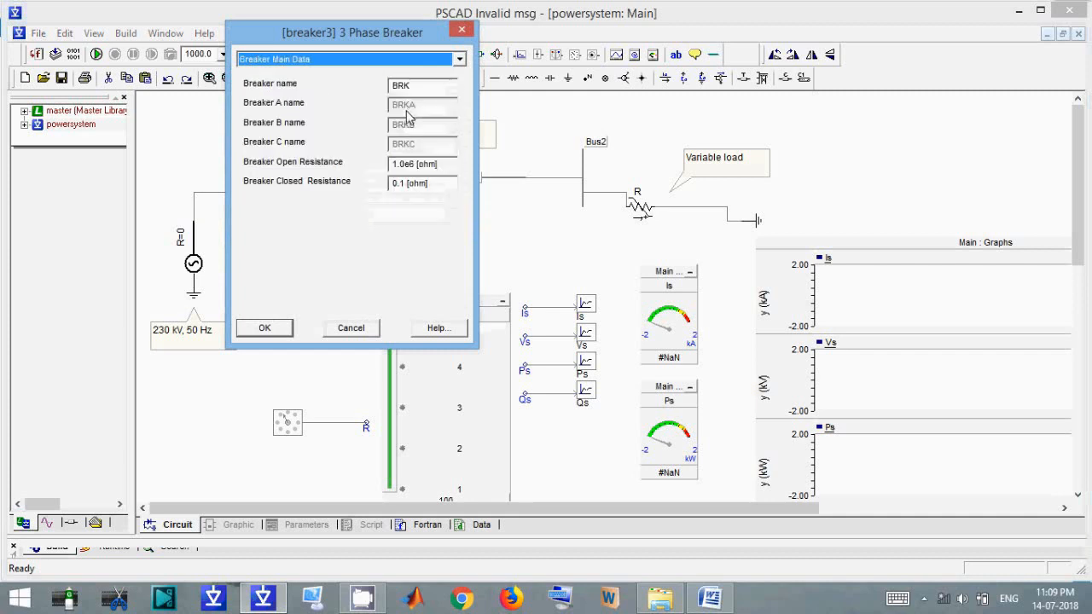
pyautogui.moveTo(432, 86); pyautogui.dragTo(398, 85)
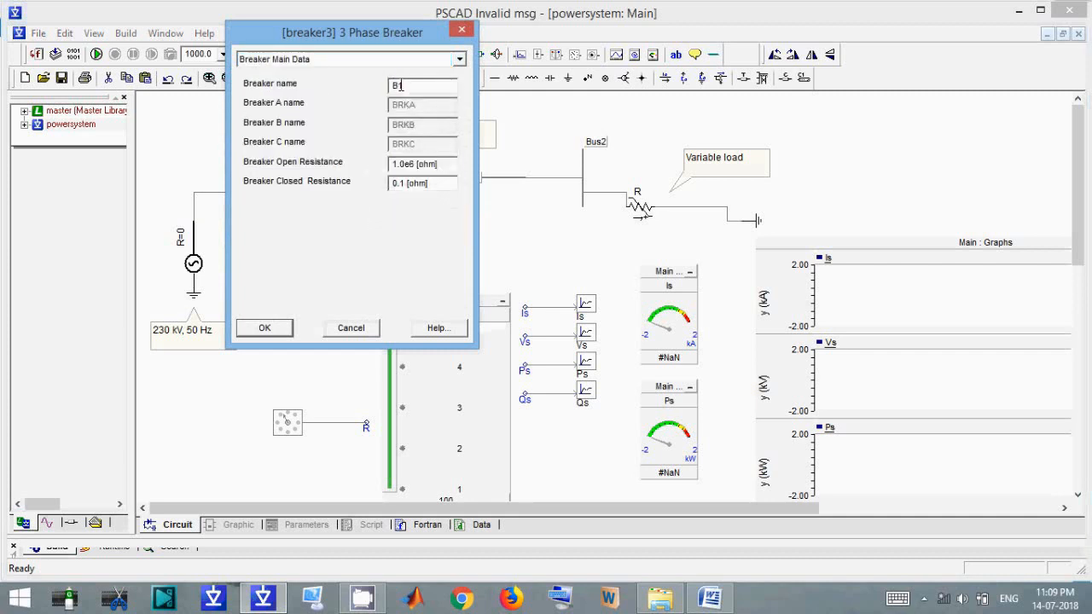
# - Set the breaker's Display Power Flow option to Yes and apply the breaker parameters
pyautogui.click(411, 60)
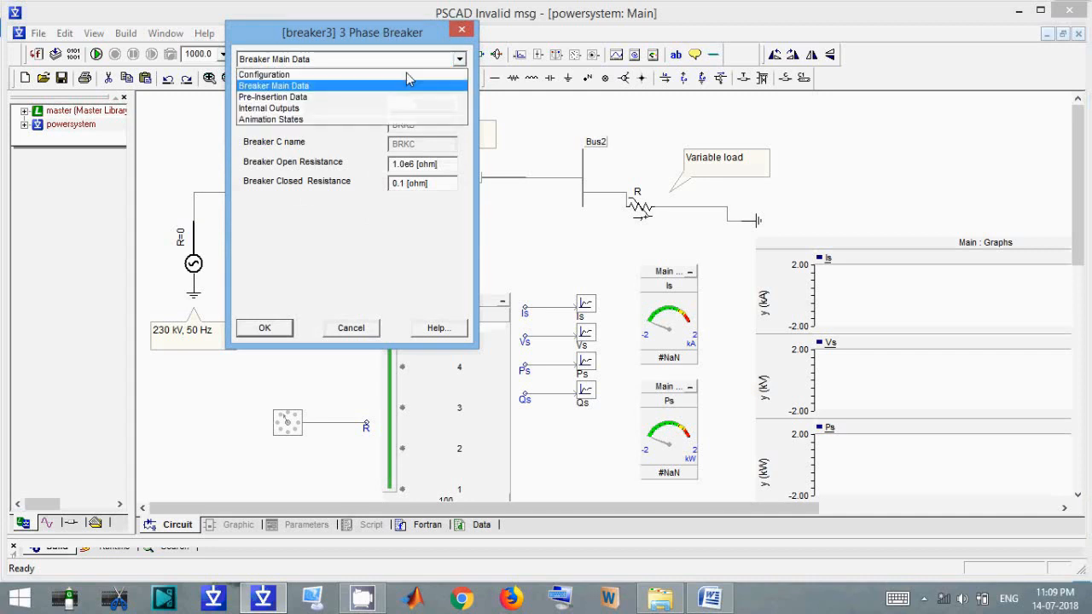
pyautogui.click(404, 98)
pyautogui.press('Down')
pyautogui.press('Down')
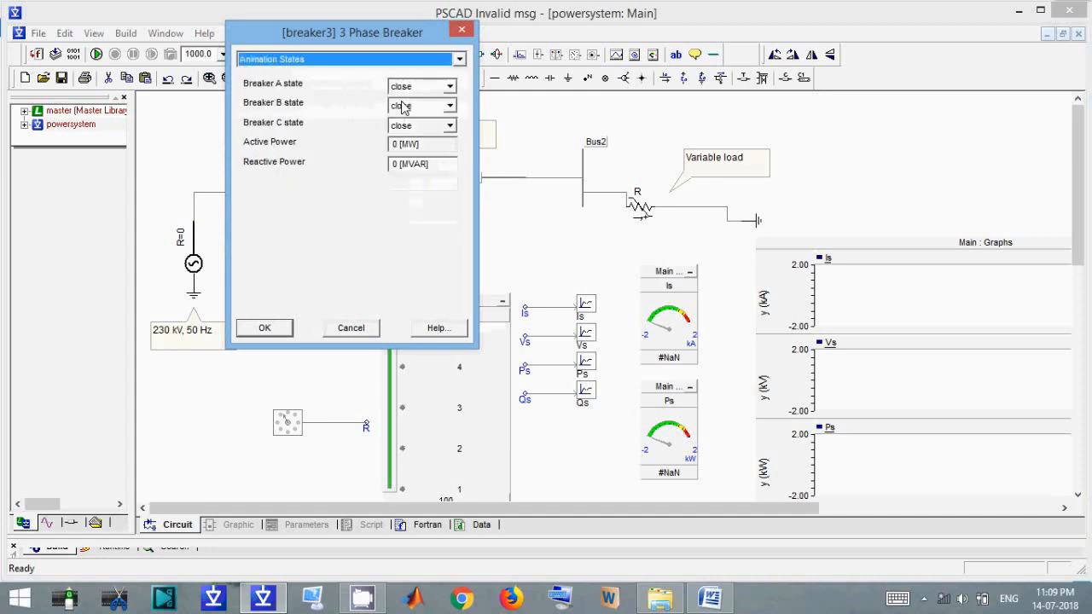
pyautogui.press('Up')
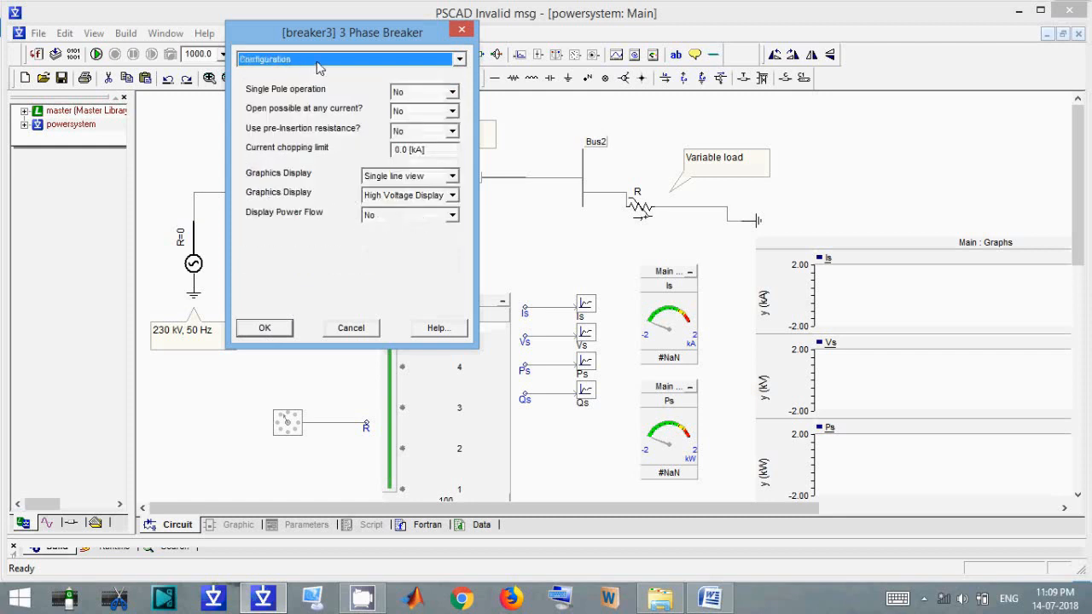
pyautogui.click(424, 216)
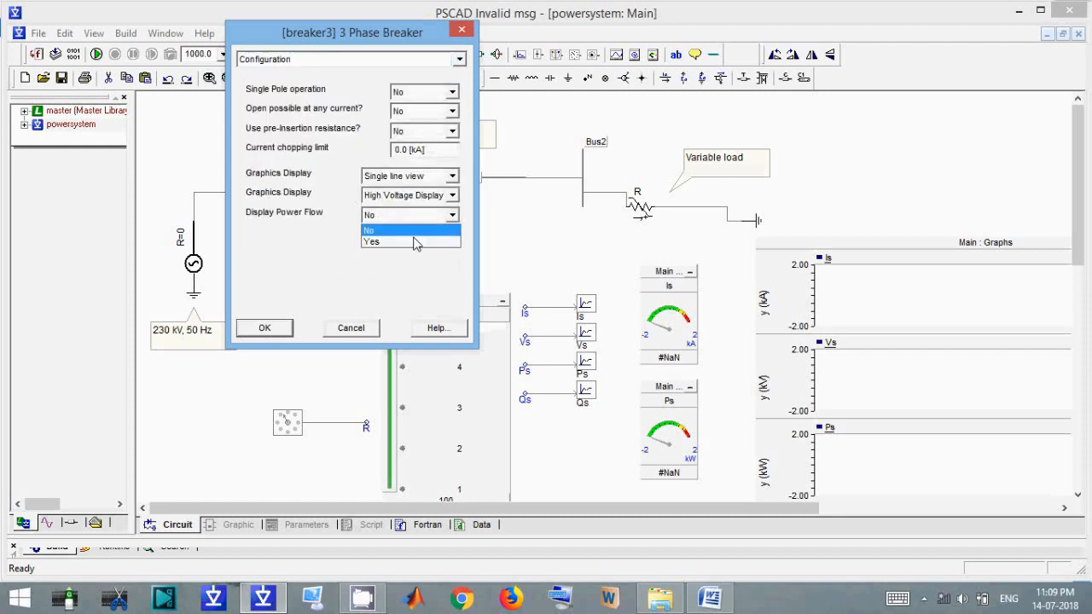
pyautogui.click(416, 242)
pyautogui.click(264, 328)
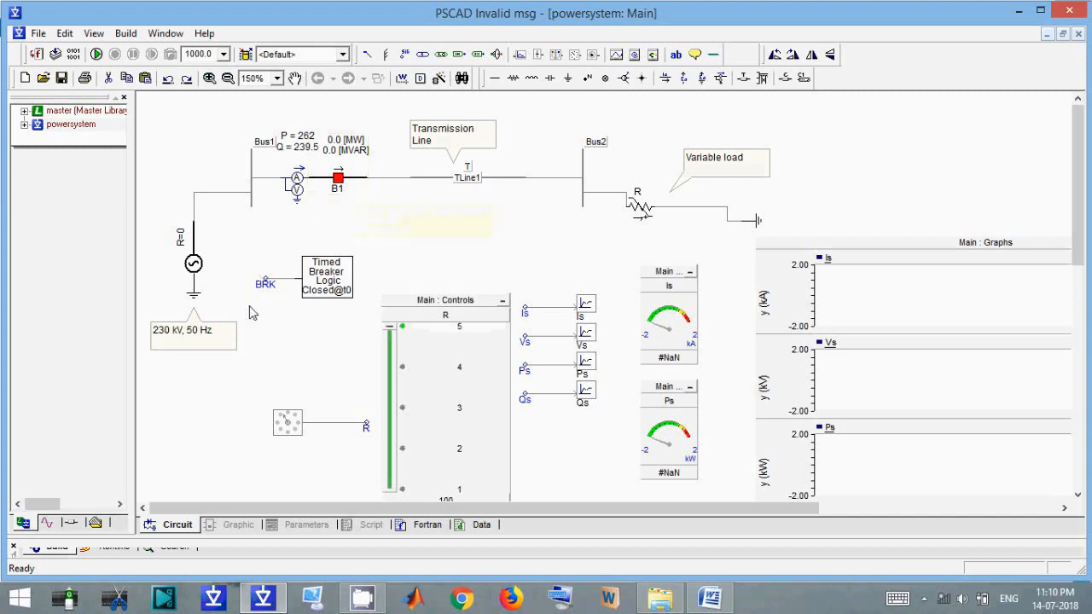
# - Rename the data signal label of the Timed Breaker Logic block to B1
pyautogui.doubleClick(265, 283)
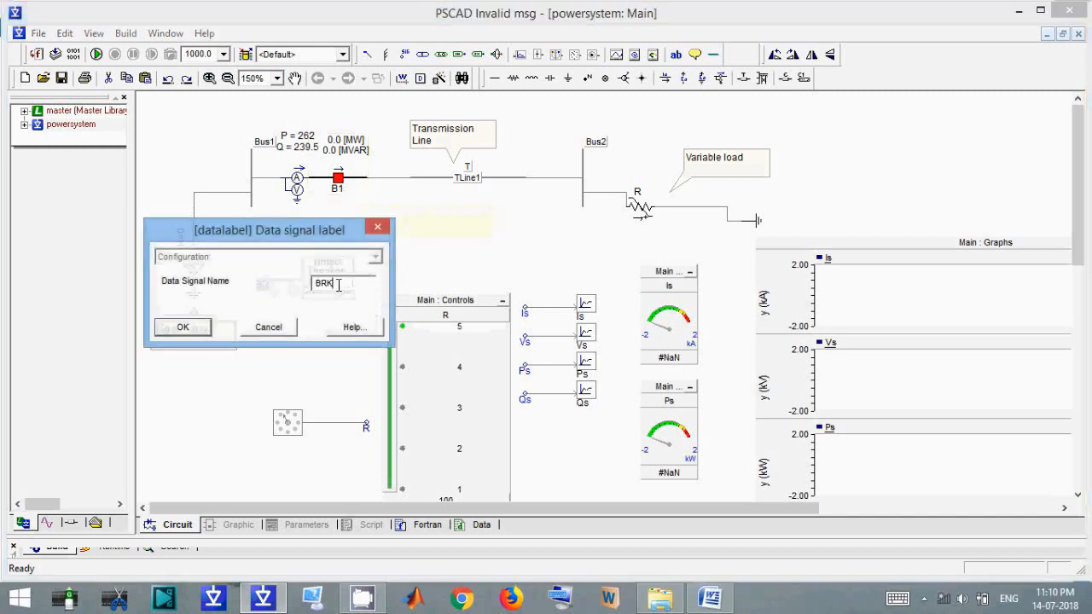
pyautogui.press('BackSpace')
pyautogui.press('BackSpace')
pyautogui.write('1')
pyautogui.press('Return')
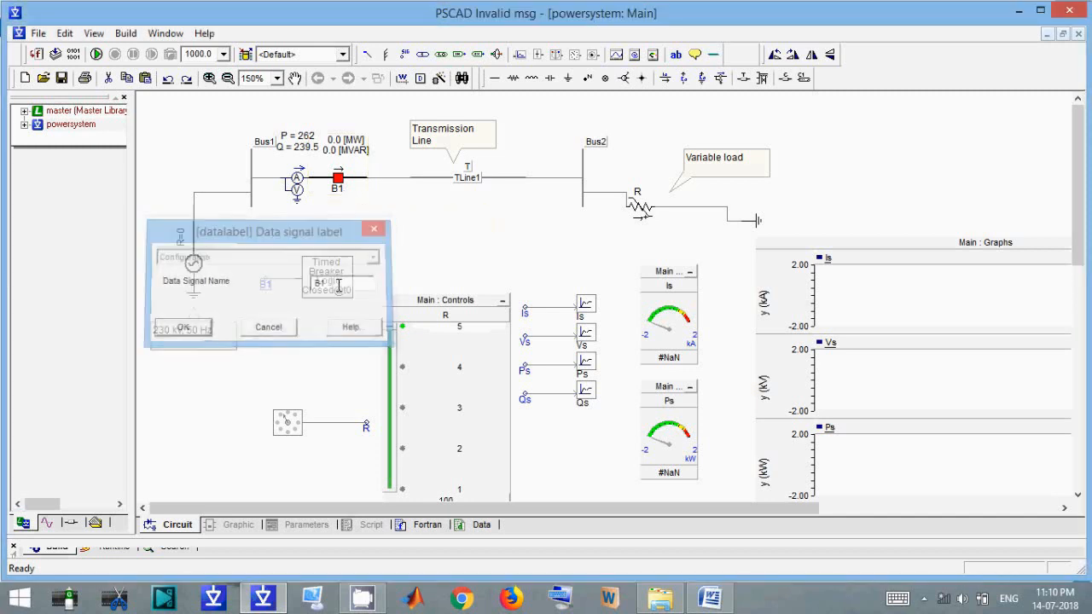
# - Edit the Timed Breaker Logic's time of first breaker operation, and move the block with its label closer beneath the breaker
pyautogui.doubleClick(350, 291)
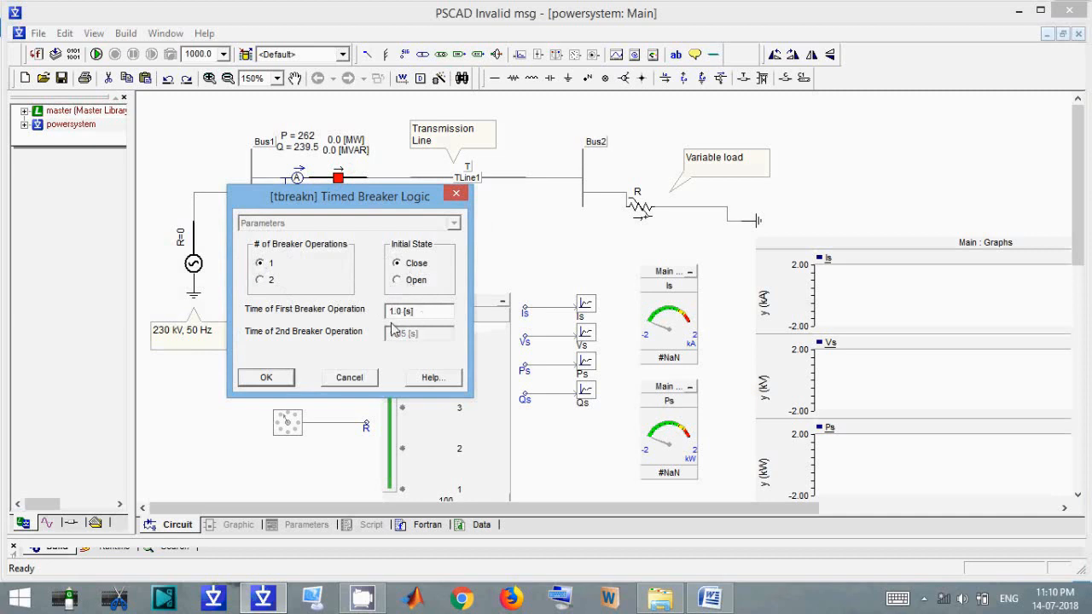
pyautogui.moveTo(352, 205); pyautogui.dragTo(626, 194)
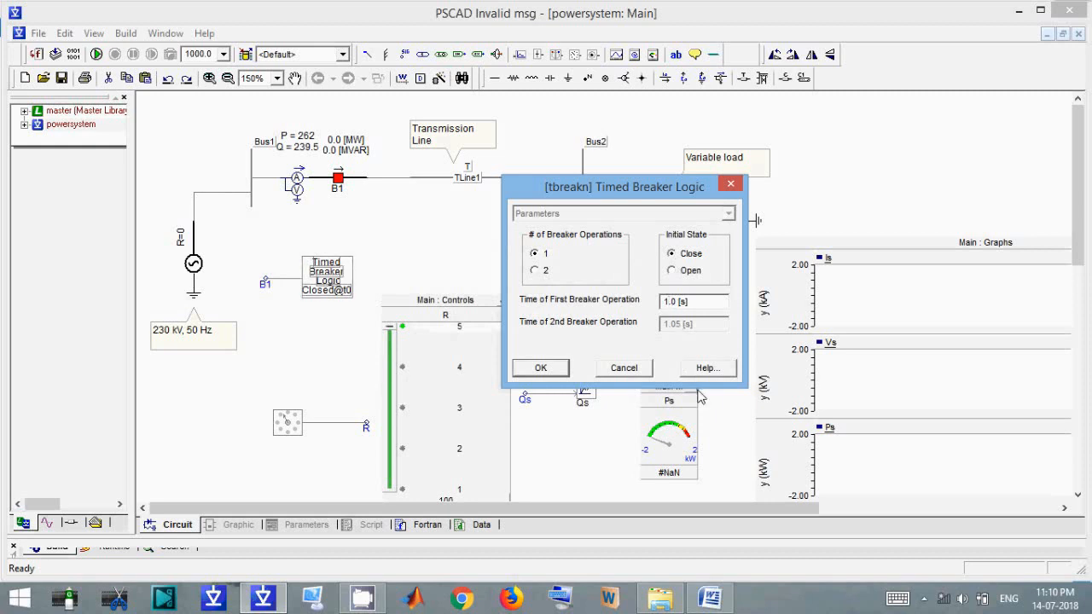
pyautogui.write('0')
pyautogui.click(555, 373)
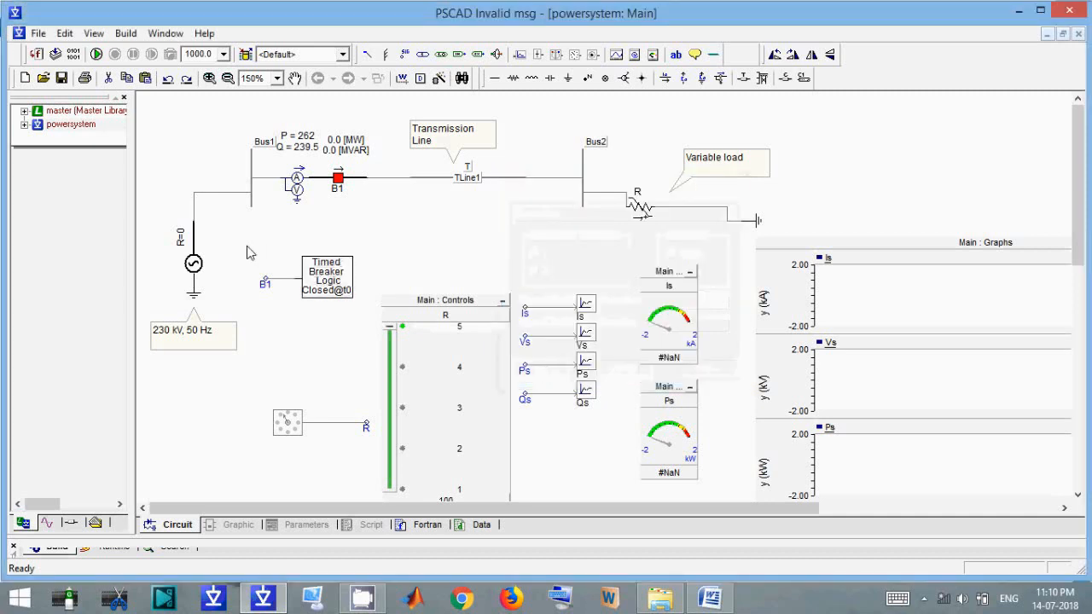
pyautogui.moveTo(245, 237); pyautogui.dragTo(368, 322)
pyautogui.moveTo(341, 267); pyautogui.dragTo(373, 236)
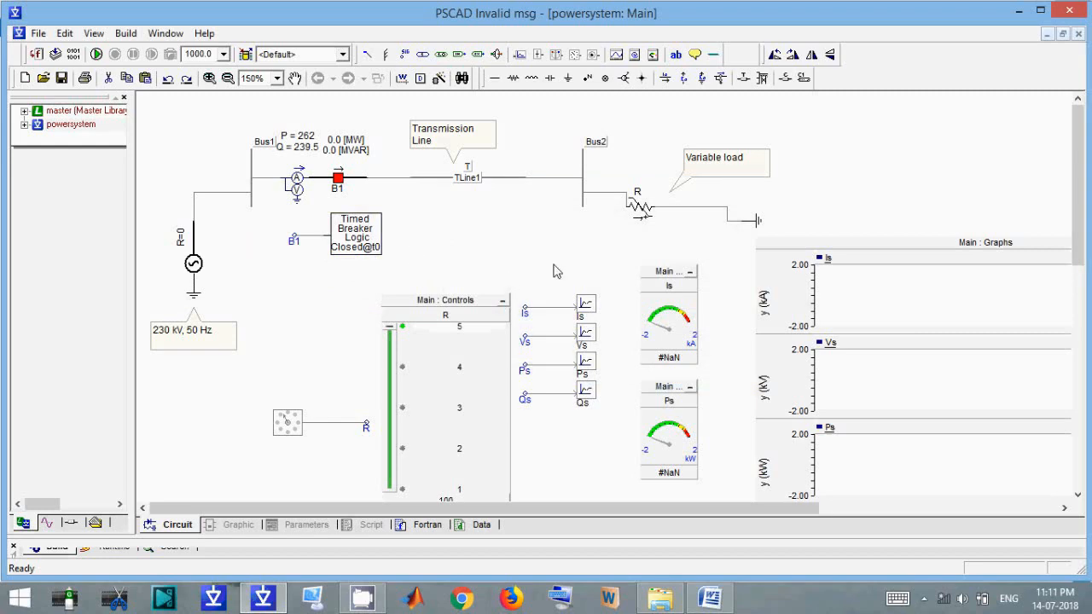
# - Check the Part-2 topics in the Word tutorial outline and return to PSCAD
pyautogui.click(710, 597)
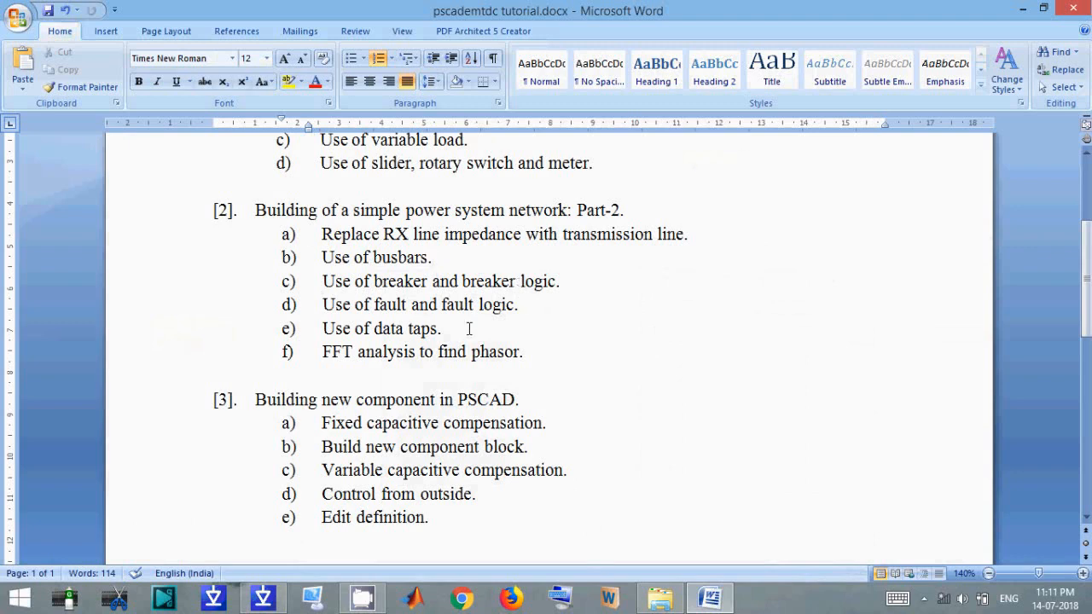
pyautogui.click(710, 597)
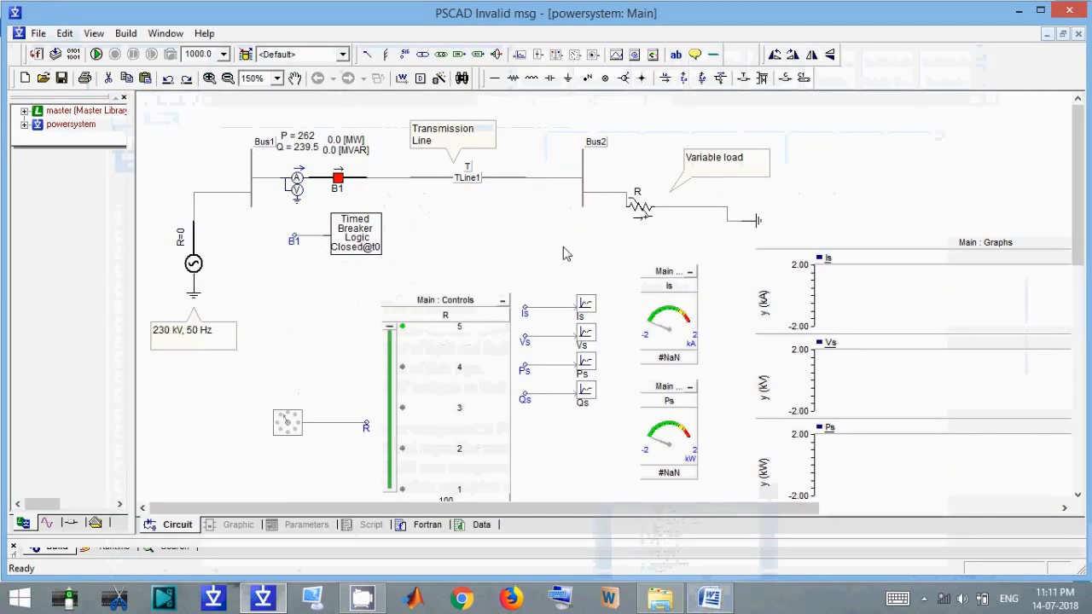
# - Set the segment length of transmission line TLine1 to 60 km
pyautogui.click(467, 180)
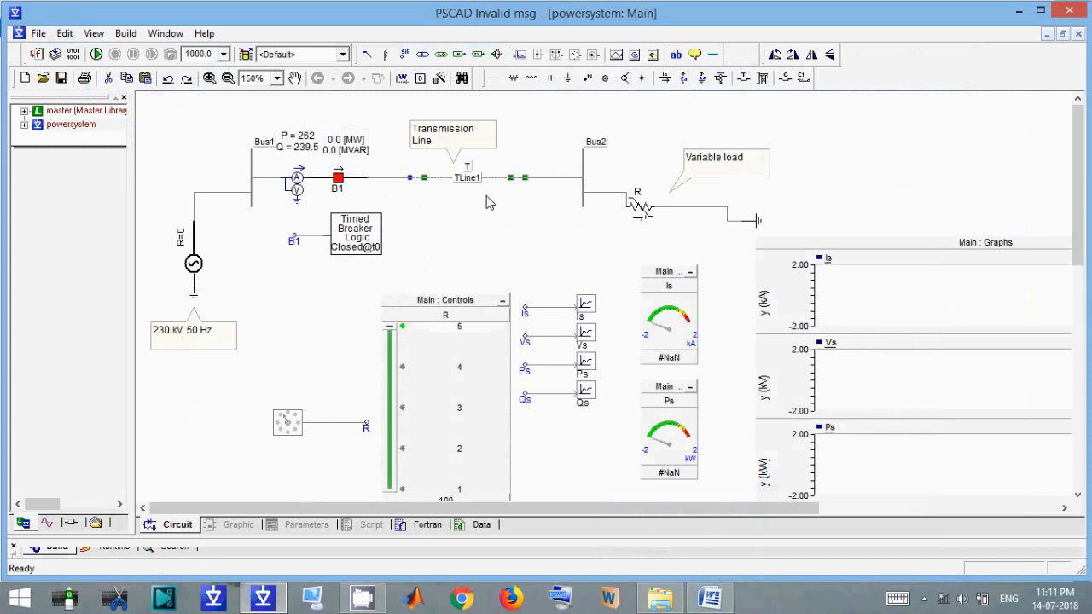
pyautogui.doubleClick(467, 180)
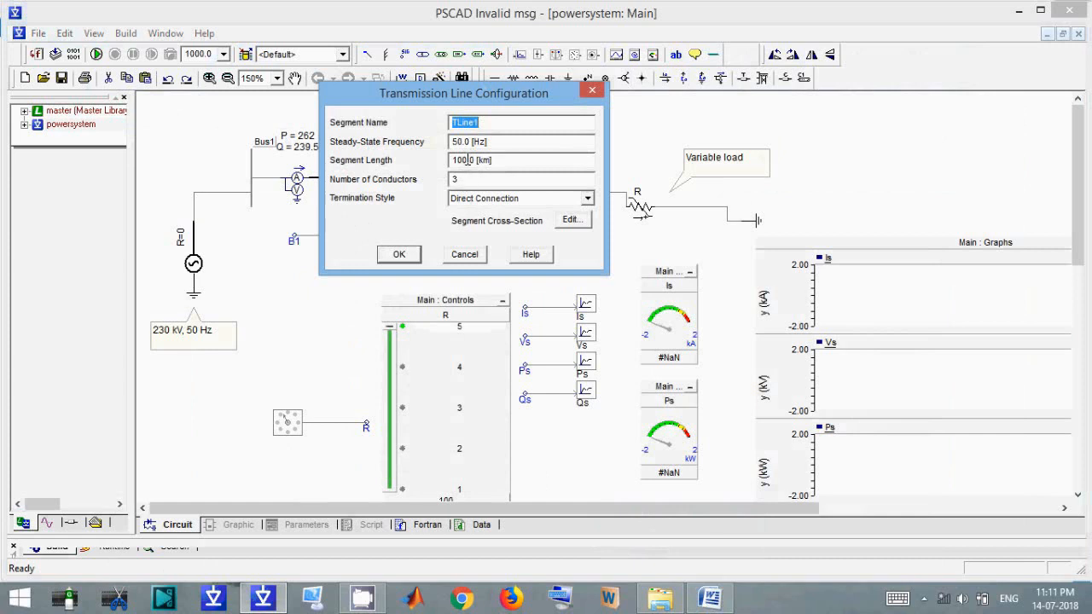
pyautogui.moveTo(469, 159); pyautogui.dragTo(330, 167)
pyautogui.write('60')
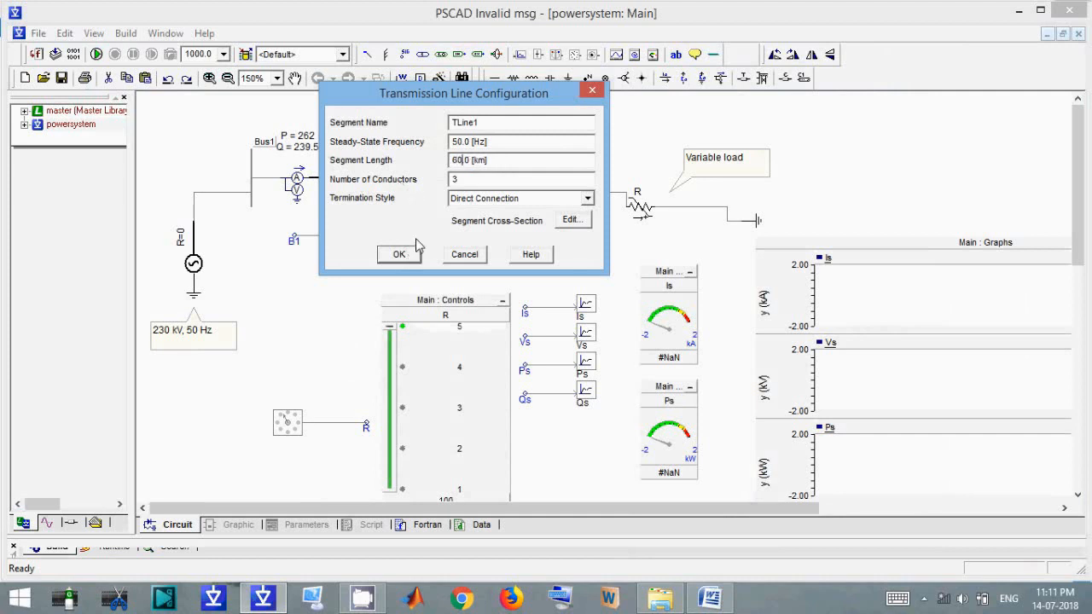
pyautogui.click(400, 256)
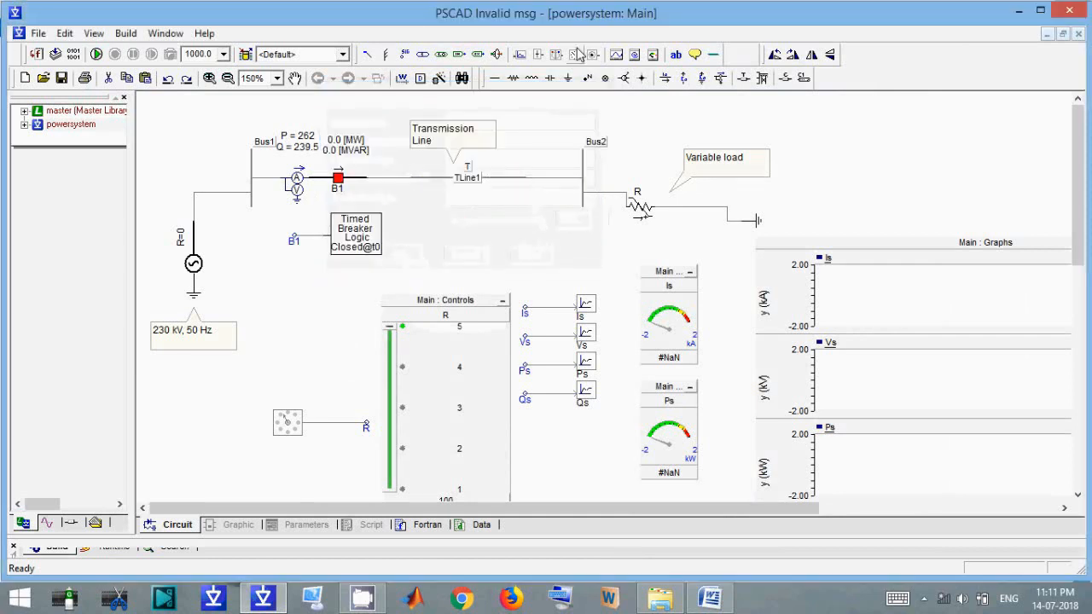
pyautogui.click(493, 78)
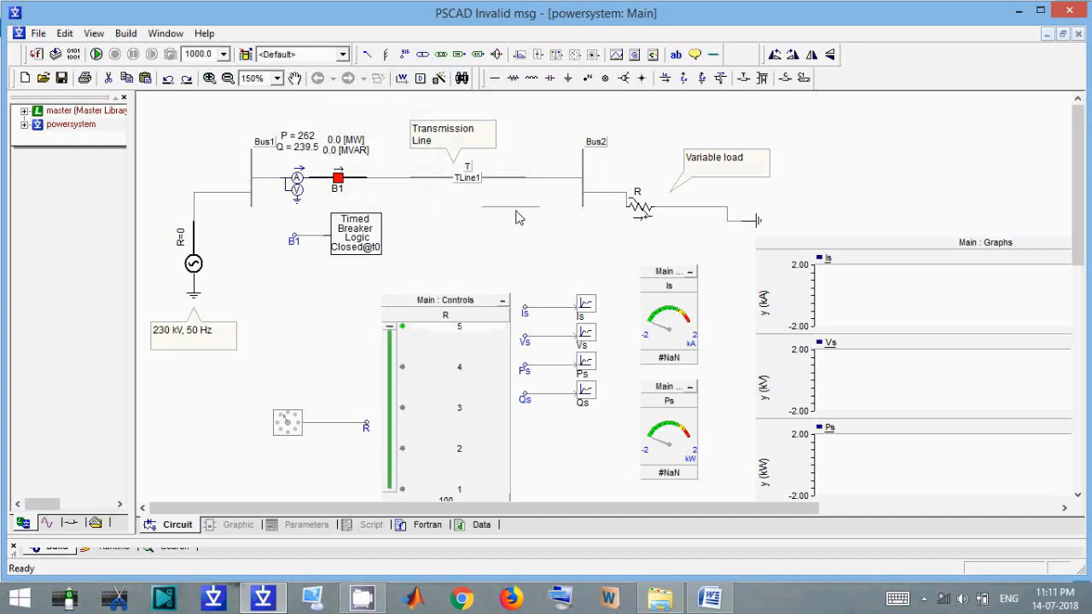
pyautogui.click(518, 210)
pyautogui.press('Delete')
# - Draw a short vertical wire downward from the Bus2-side end of TLine1
pyautogui.click(402, 78)
pyautogui.click(526, 179)
pyautogui.rightClick(529, 227)
# - Shift Bus2 with the variable load and ground away from TLine1, and put the vertical wire back at TLine1's end
pyautogui.moveTo(727, 225); pyautogui.dragTo(510, 111)
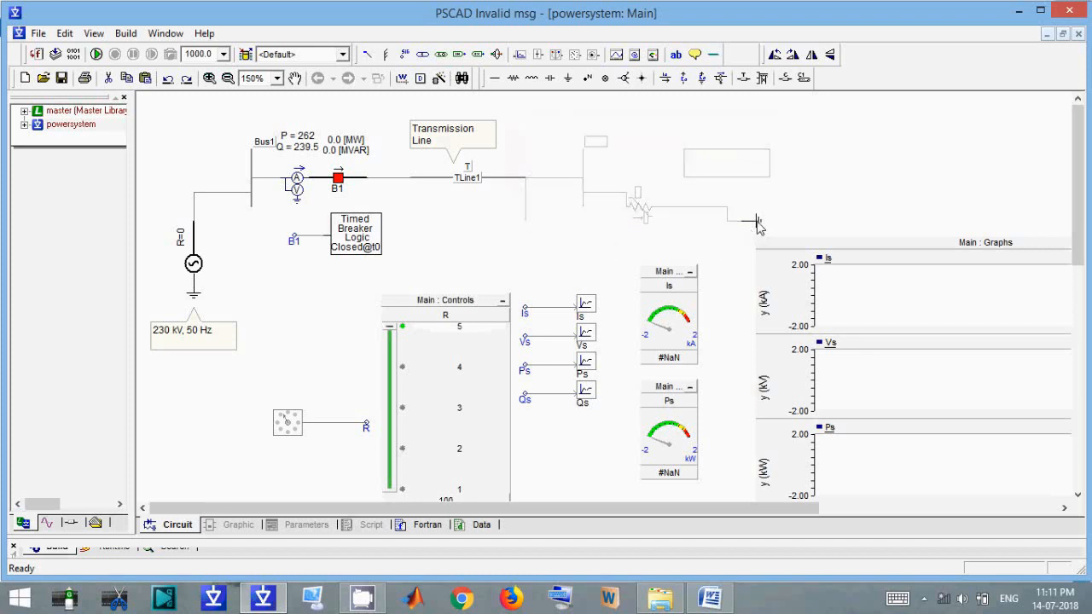
pyautogui.click(784, 217)
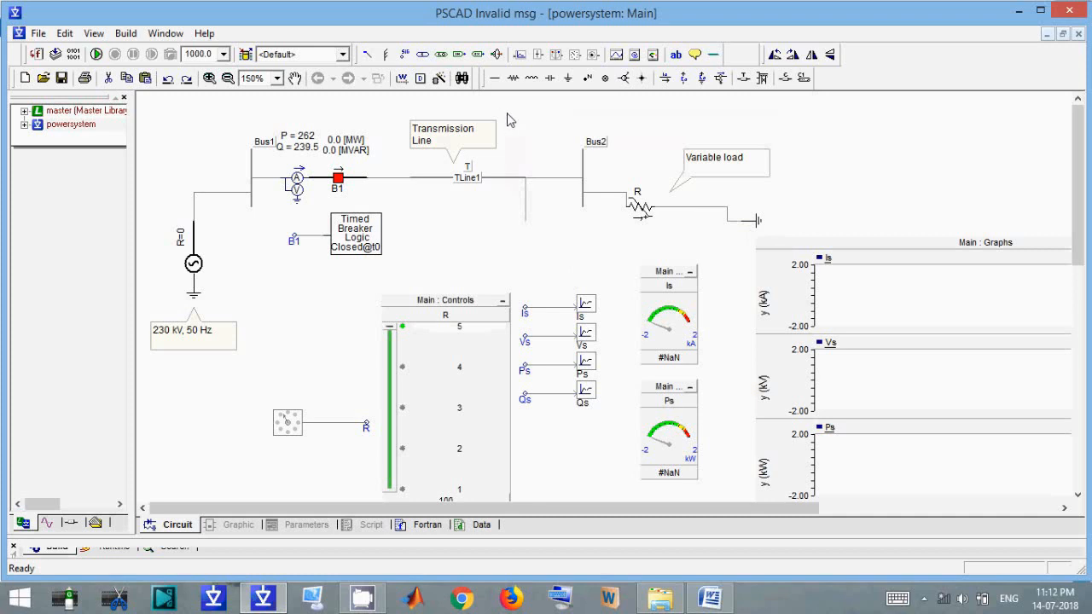
pyautogui.moveTo(508, 113); pyautogui.dragTo(826, 271)
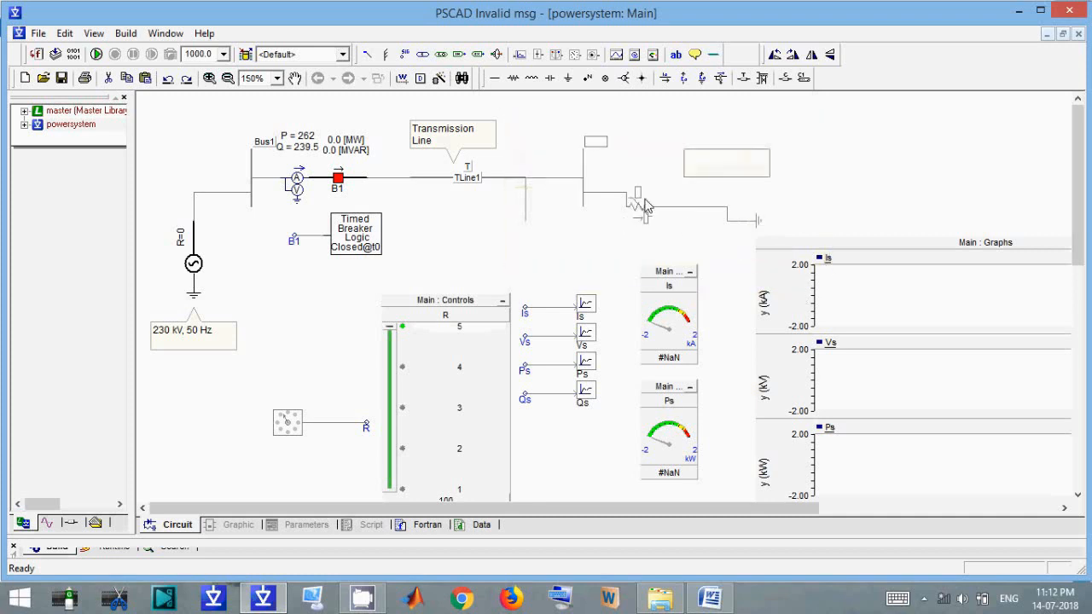
pyautogui.moveTo(641, 213); pyautogui.dragTo(742, 213)
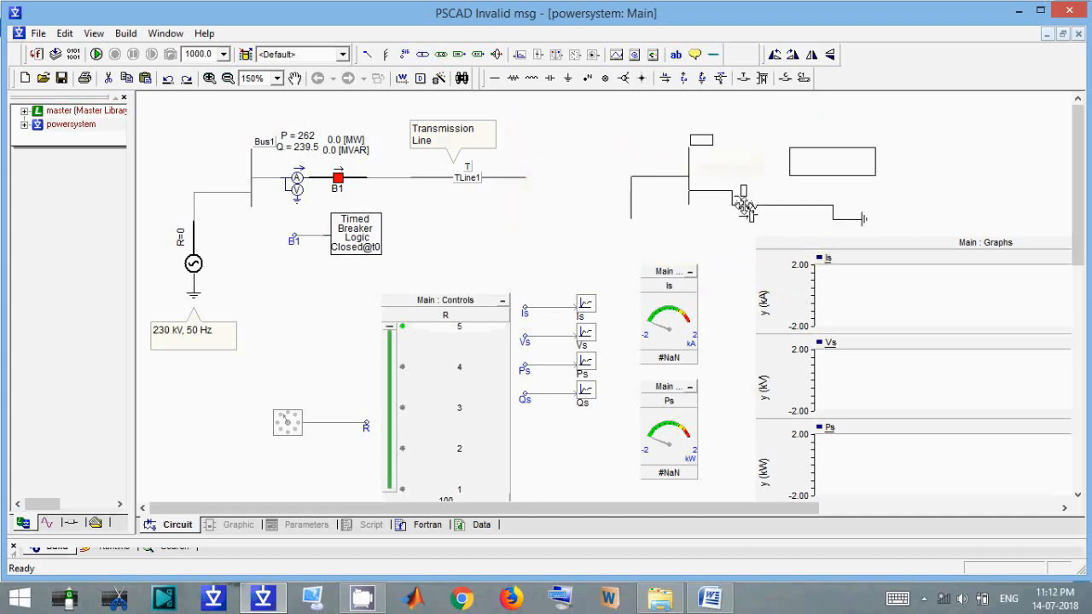
pyautogui.click(669, 226)
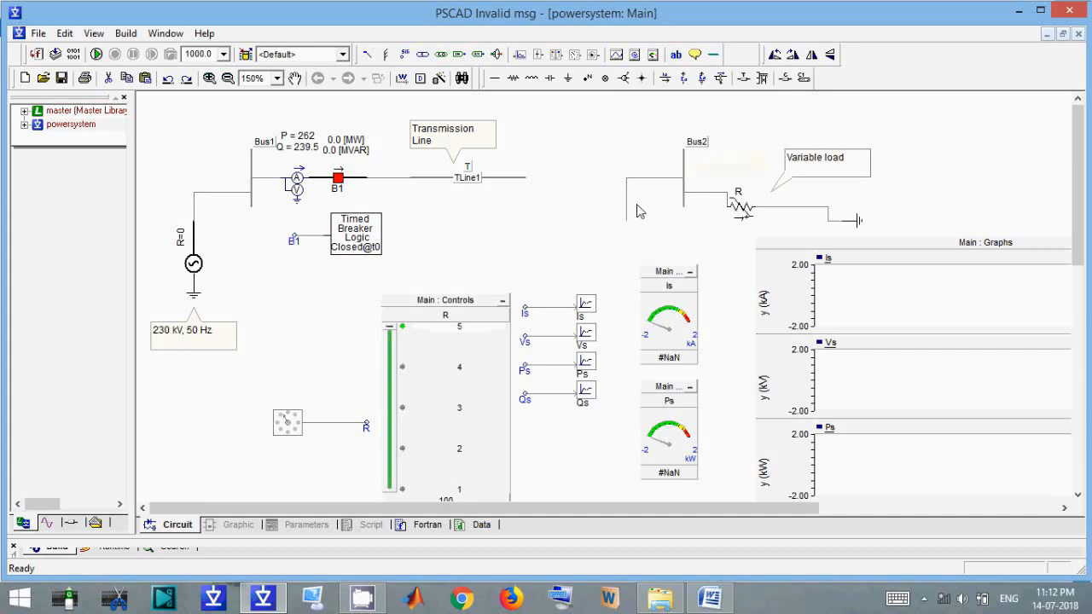
pyautogui.moveTo(626, 205); pyautogui.dragTo(526, 200)
# - Duplicate TLine1 and configure the copy with segment name TLine2 and segment length 40 km
pyautogui.click(483, 179)
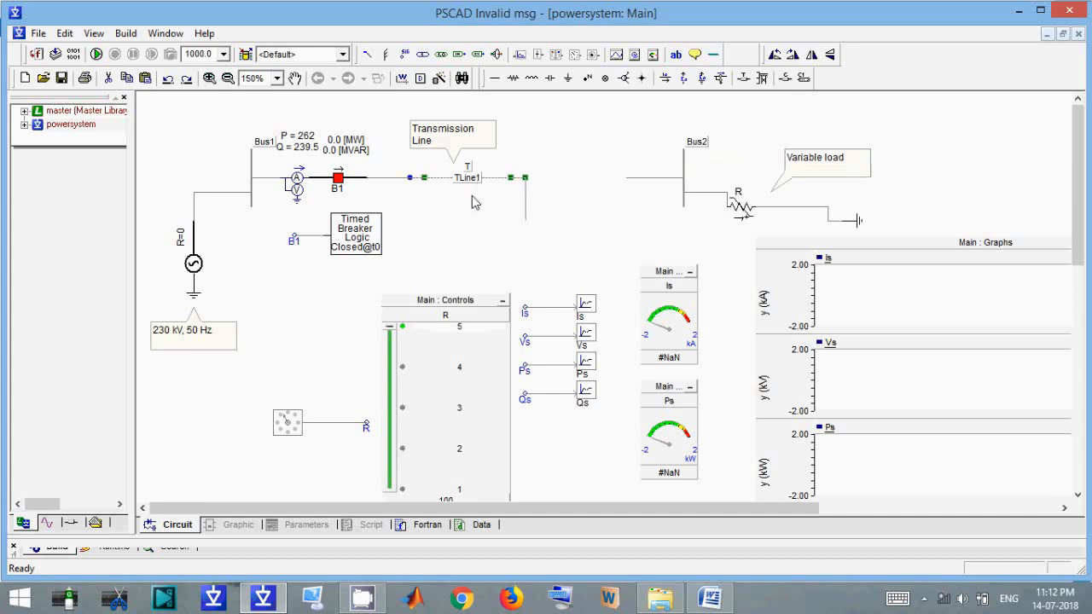
pyautogui.hotkey('ctrl', 'v')
pyautogui.doubleClick(496, 243)
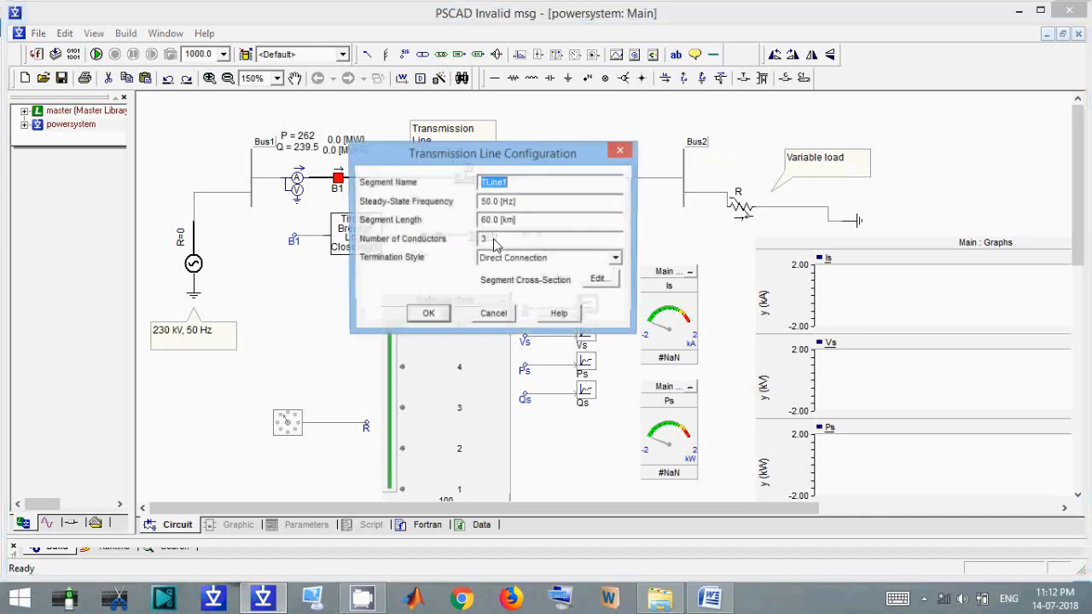
pyautogui.click(483, 220)
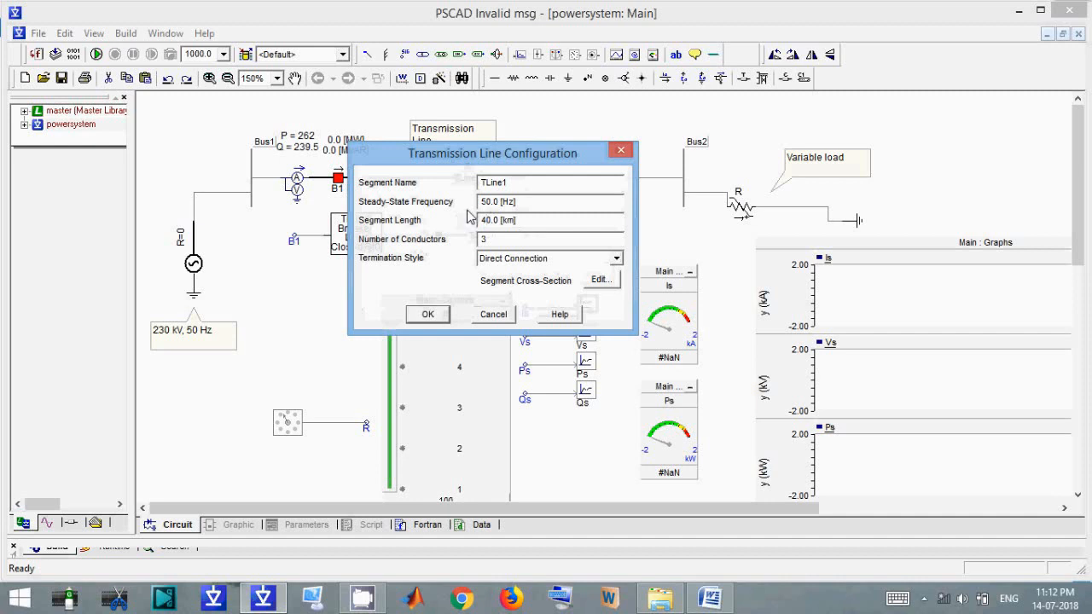
pyautogui.click(514, 182)
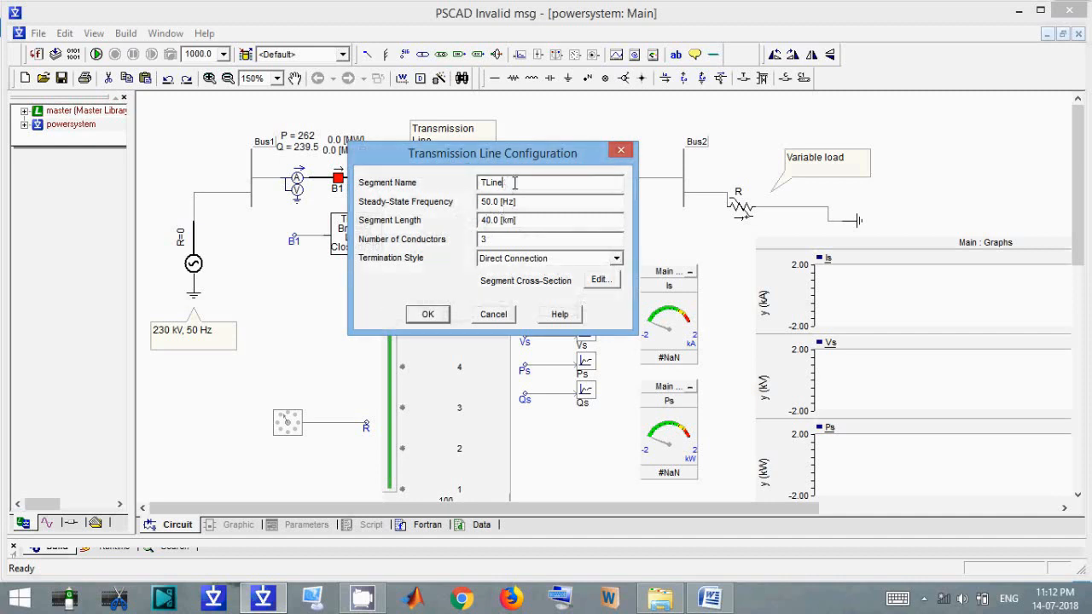
pyautogui.press('Return')
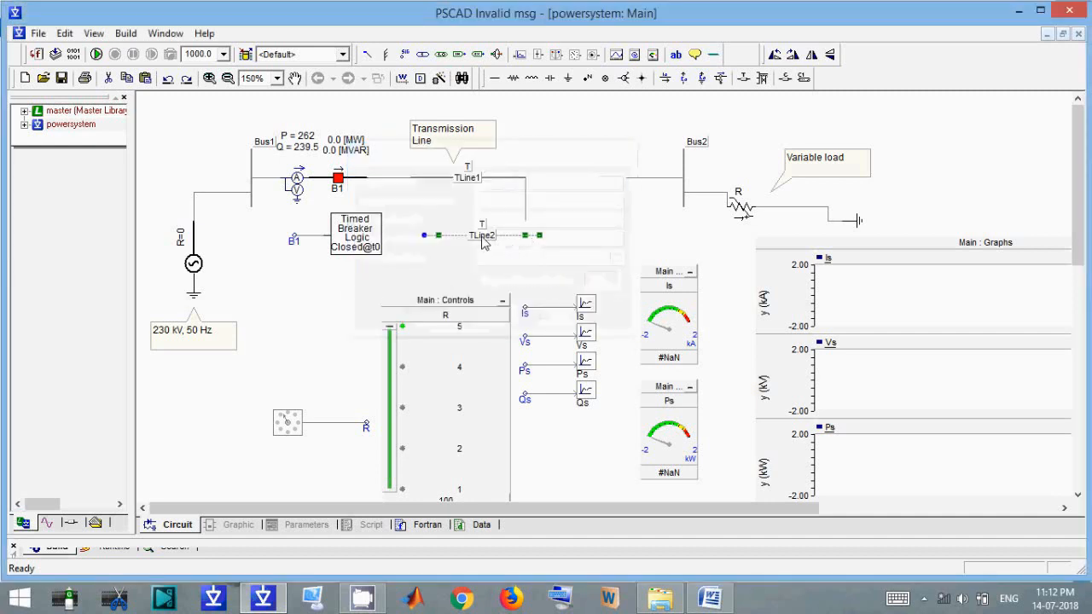
# - Connect TLine2 between the end of TLine1 and the Bus2 wire, keeping both lines joined at the vertical wire
pyautogui.moveTo(485, 238); pyautogui.dragTo(626, 179)
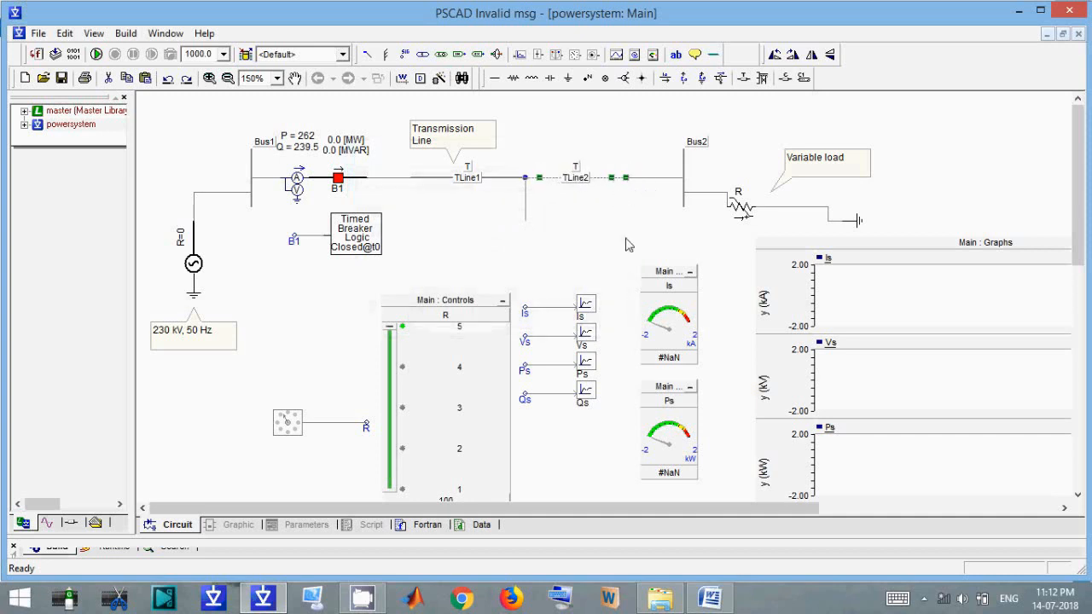
pyautogui.click(524, 182)
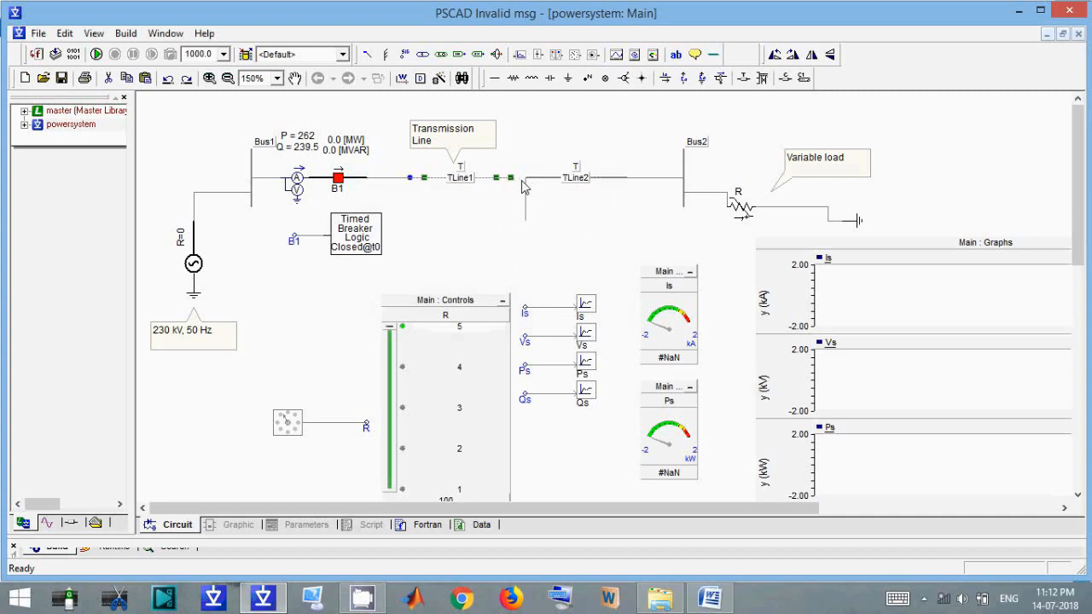
pyautogui.moveTo(512, 179); pyautogui.dragTo(524, 178)
pyautogui.click(583, 260)
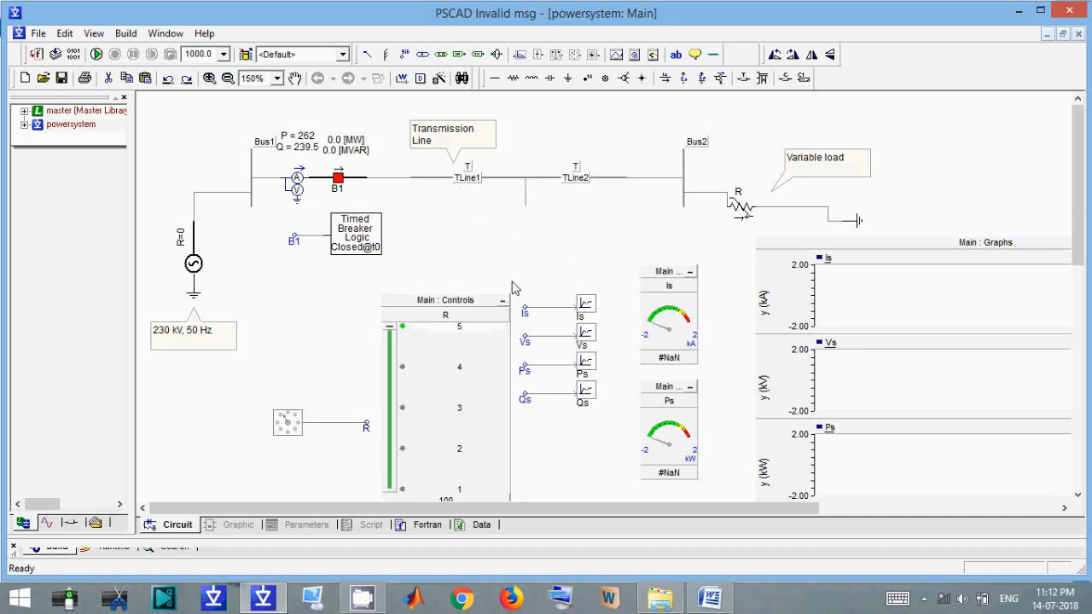
pyautogui.scroll(-1, 554, 255)
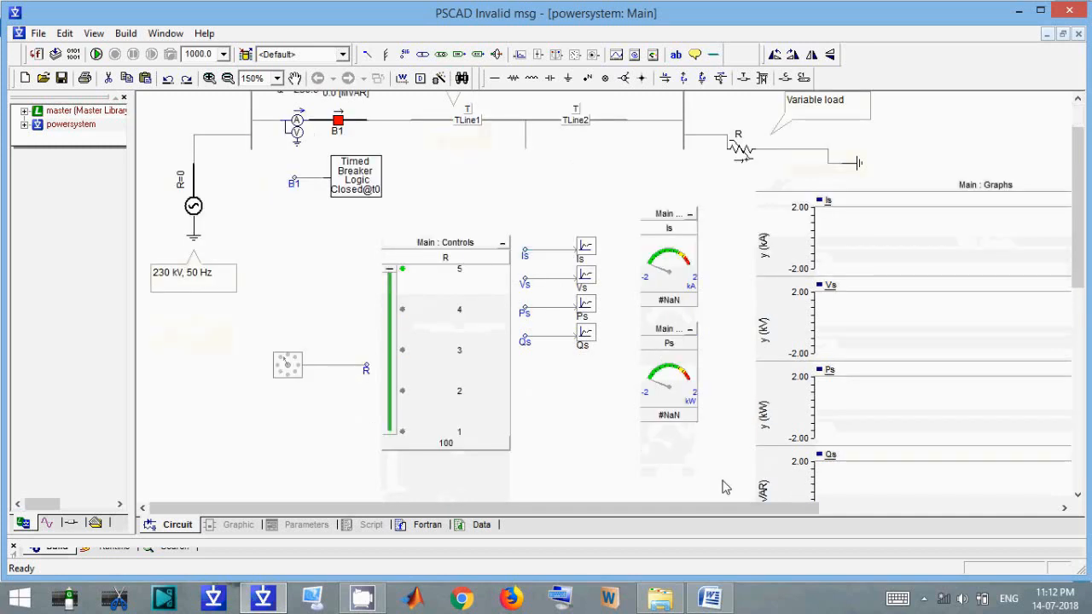
# - Move the controls, signal outputs and meters down, and copy the master library's single-line fault with Timed Fault Logic to the vertical wire between TLine1 and TLine2
pyautogui.moveTo(721, 482); pyautogui.dragTo(255, 160)
pyautogui.moveTo(433, 264); pyautogui.dragTo(433, 343)
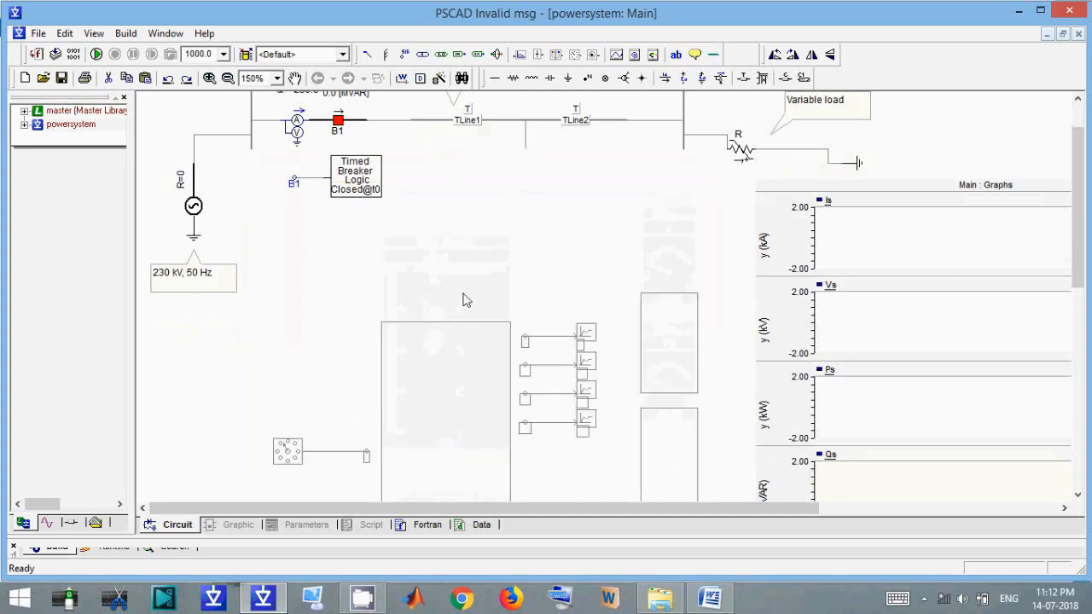
pyautogui.doubleClick(114, 111)
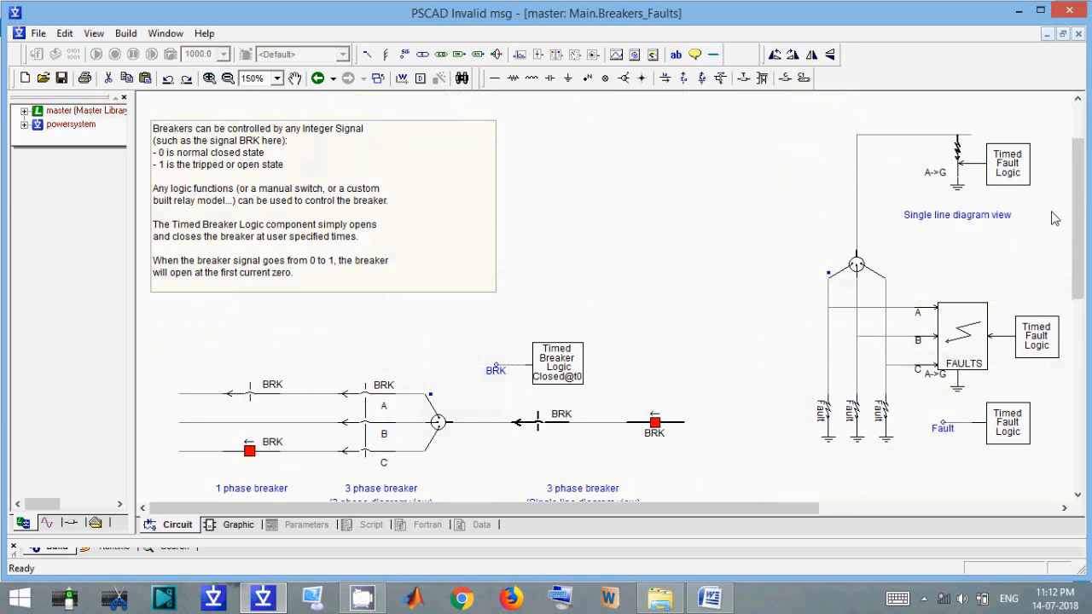
pyautogui.moveTo(1051, 210); pyautogui.dragTo(900, 112)
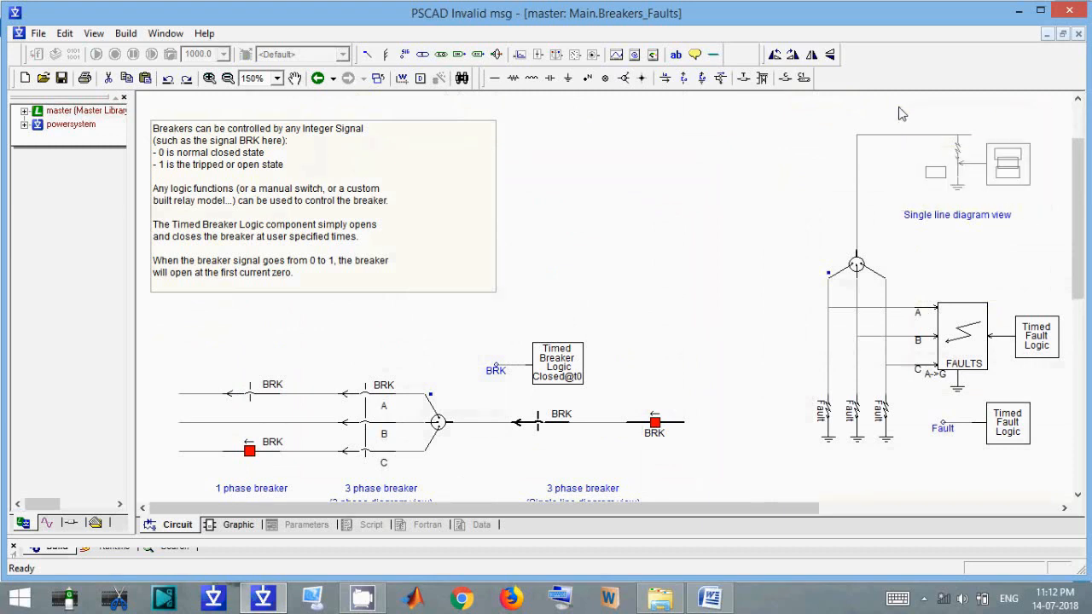
pyautogui.hotkey('ctrl', 'c')
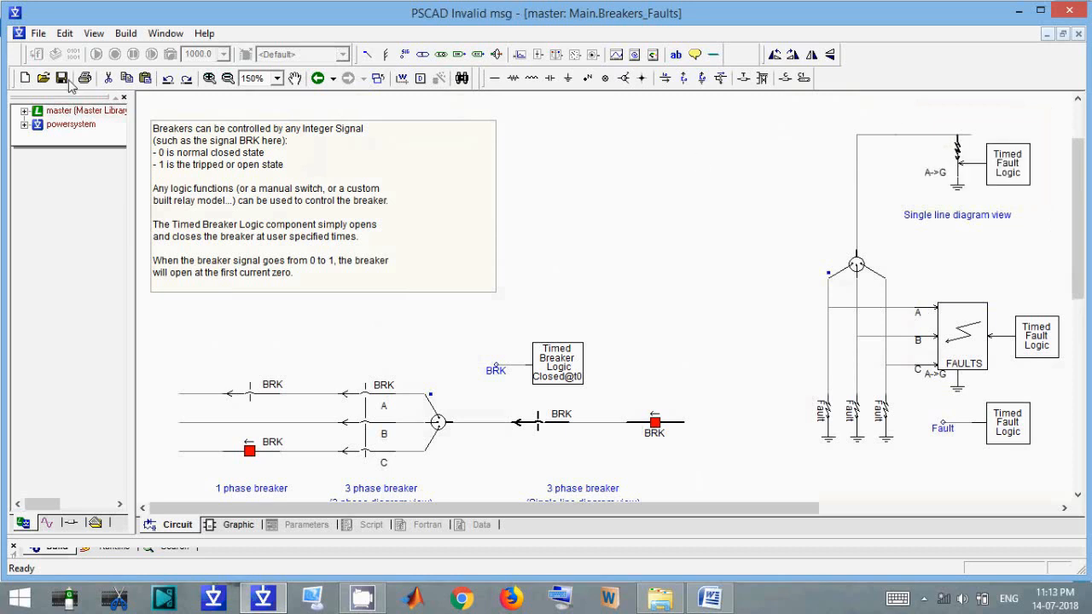
pyautogui.doubleClick(70, 126)
pyautogui.hotkey('ctrl', 'v')
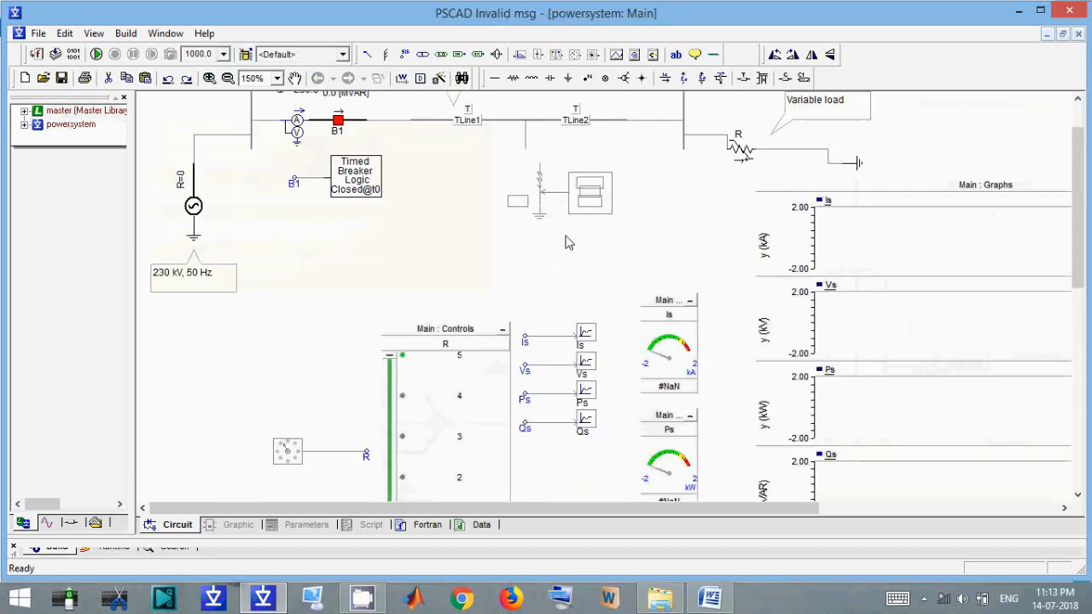
pyautogui.click(581, 176)
# - Set the three-phase fault's Fault ON Resistance to 10 ohm
pyautogui.click(581, 177)
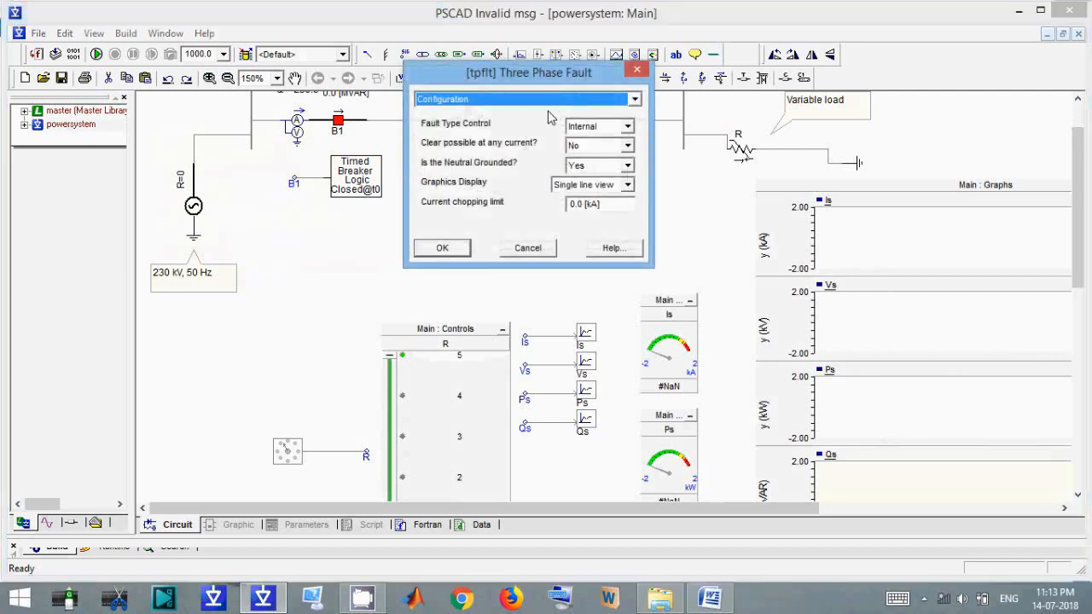
pyautogui.press('Down')
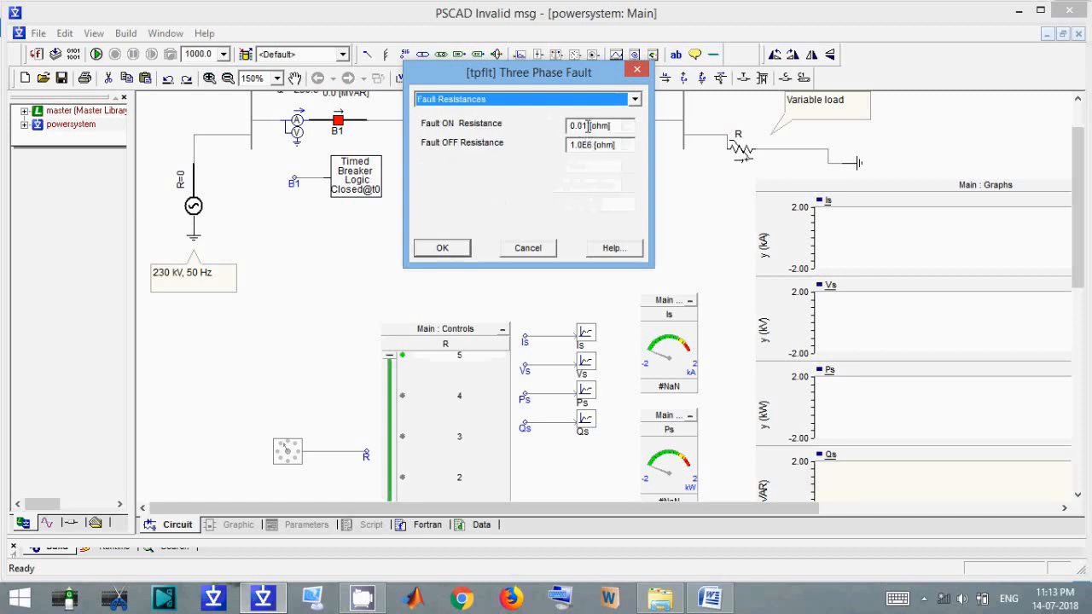
pyautogui.moveTo(586, 126); pyautogui.dragTo(519, 125)
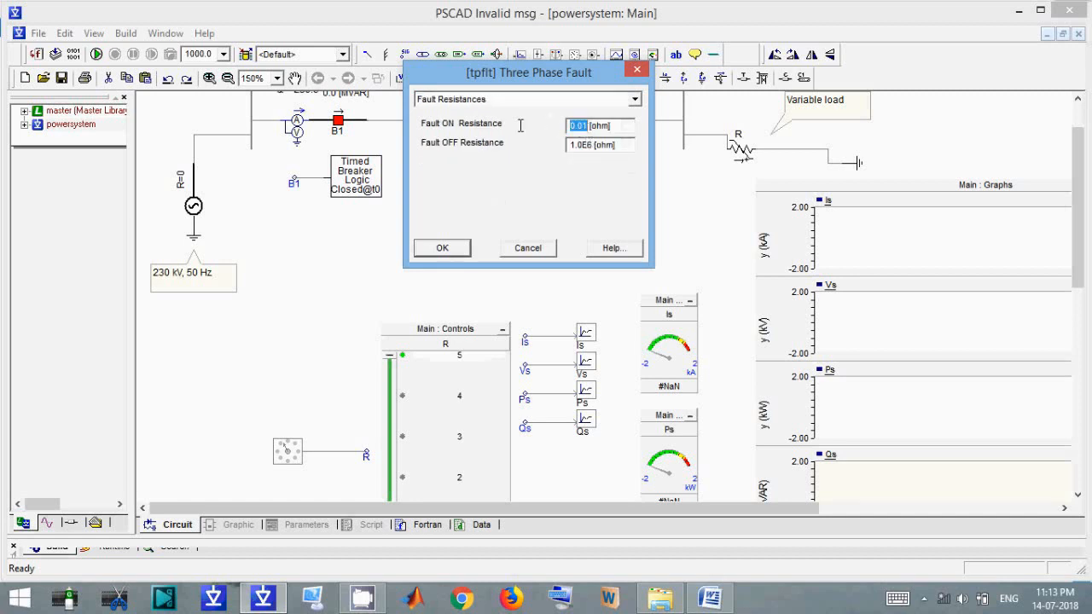
pyautogui.write('10')
# - Set the fault type to include phase B along with phase A, and apply the fault settings
pyautogui.click(537, 99)
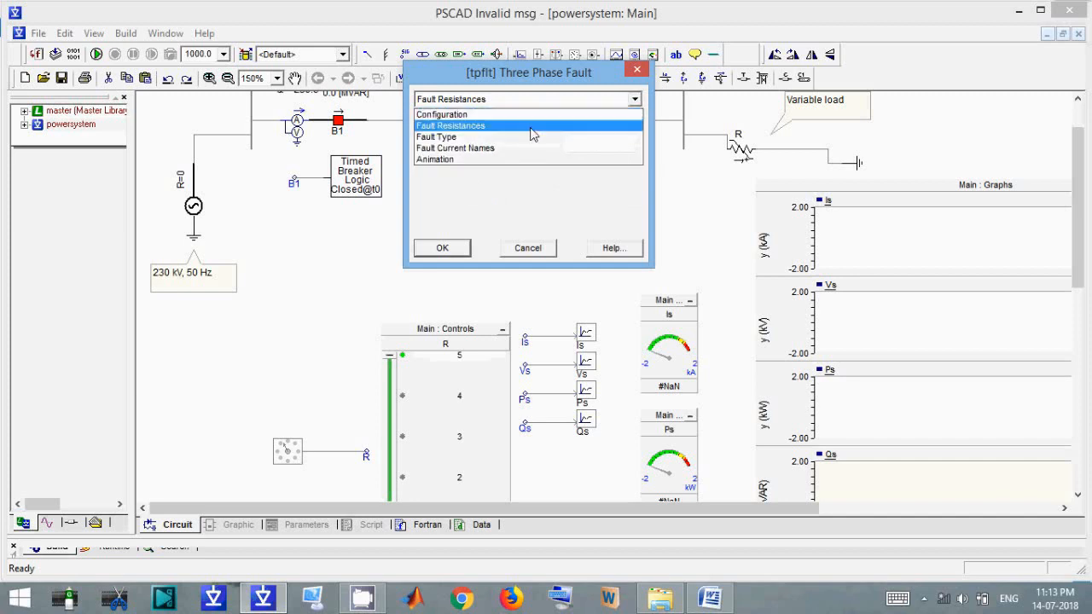
pyautogui.click(529, 138)
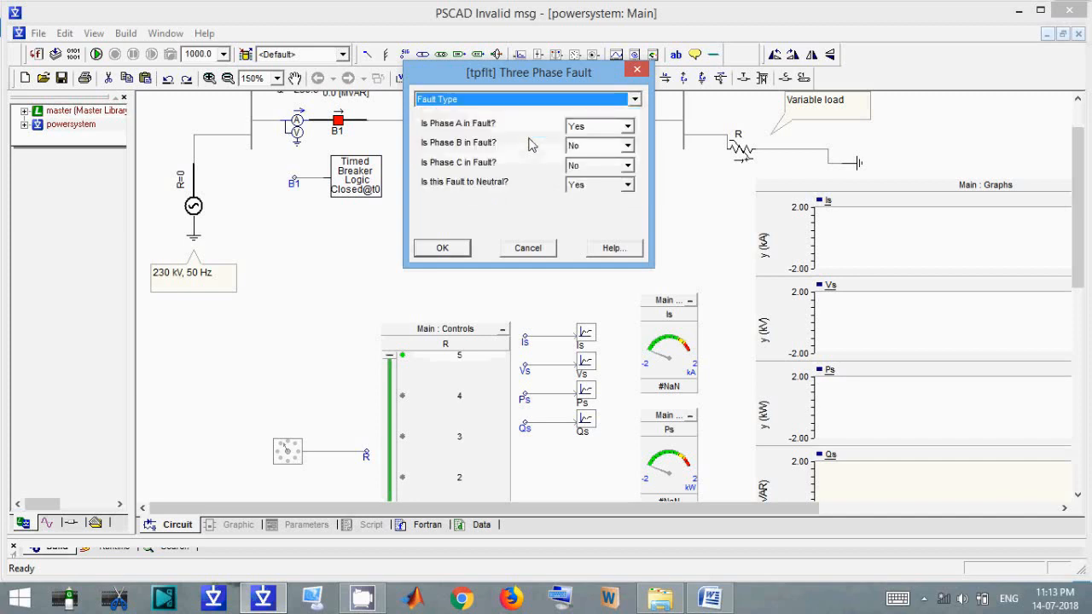
pyautogui.click(599, 147)
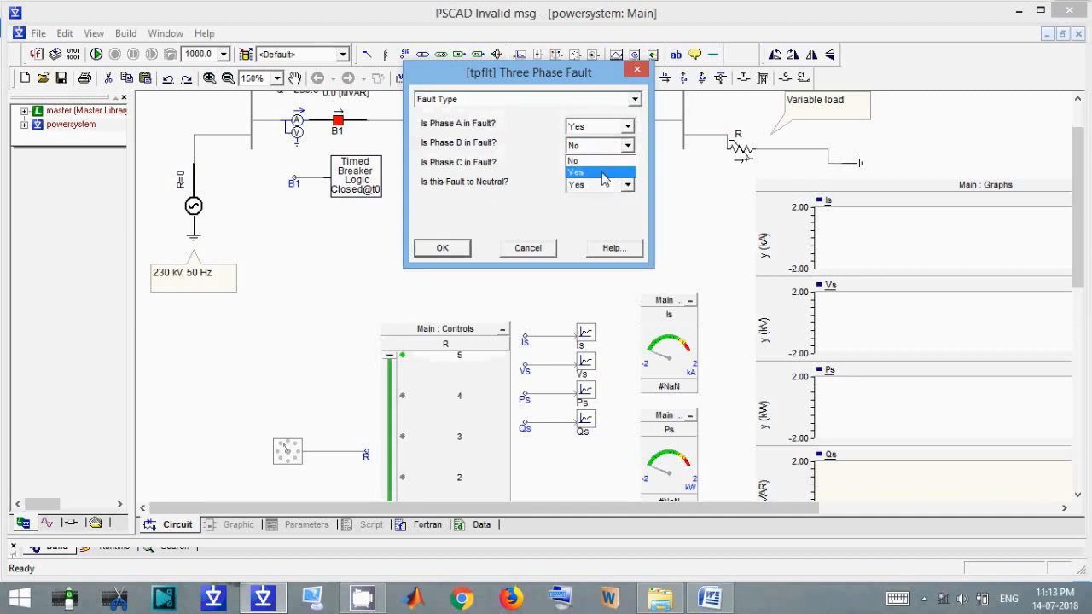
pyautogui.click(601, 173)
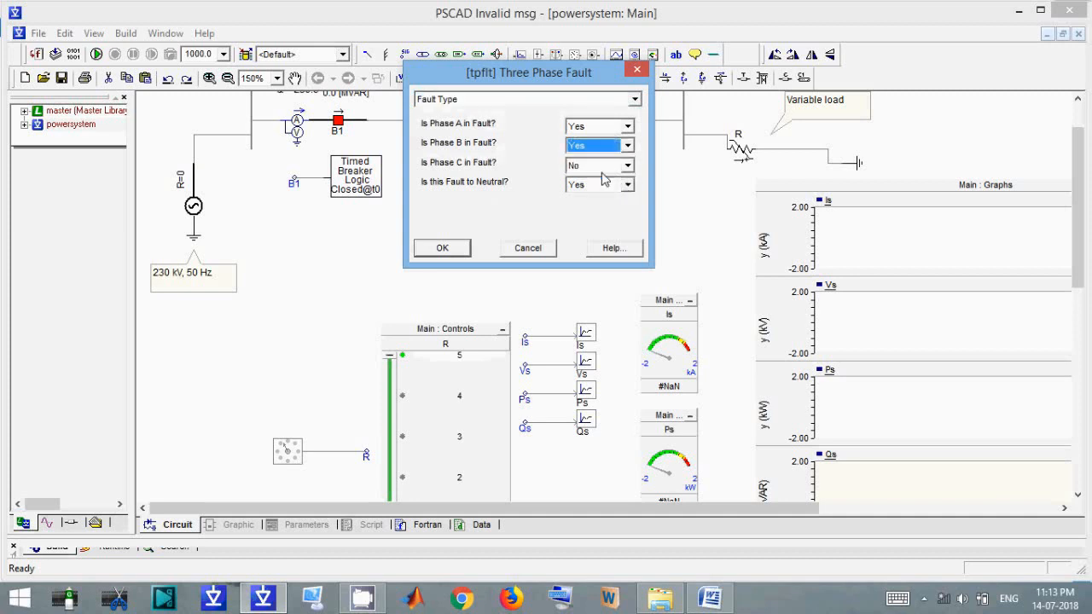
pyautogui.click(595, 147)
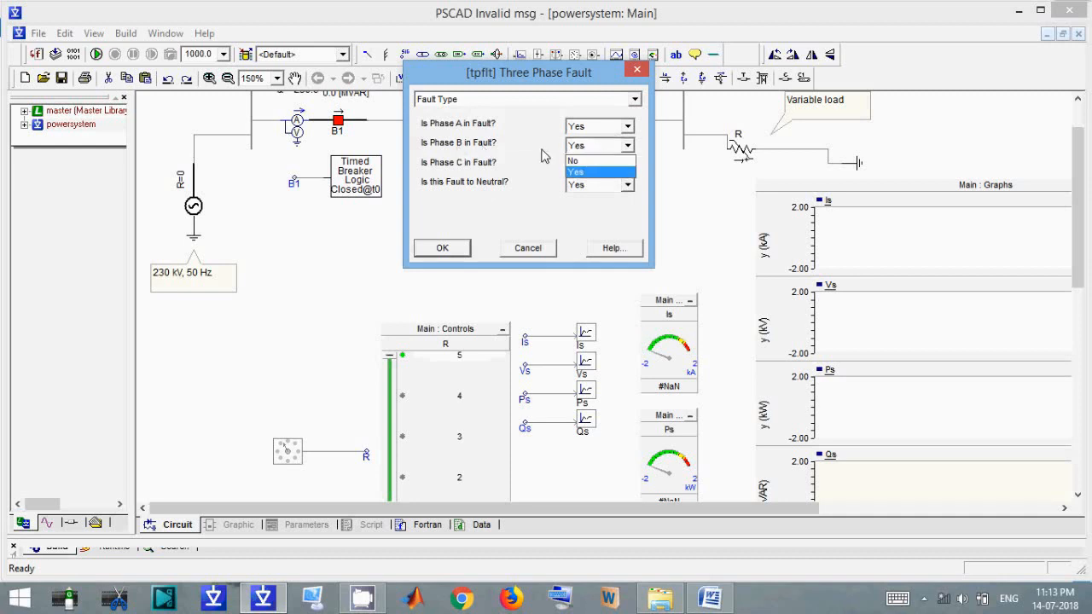
pyautogui.click(586, 172)
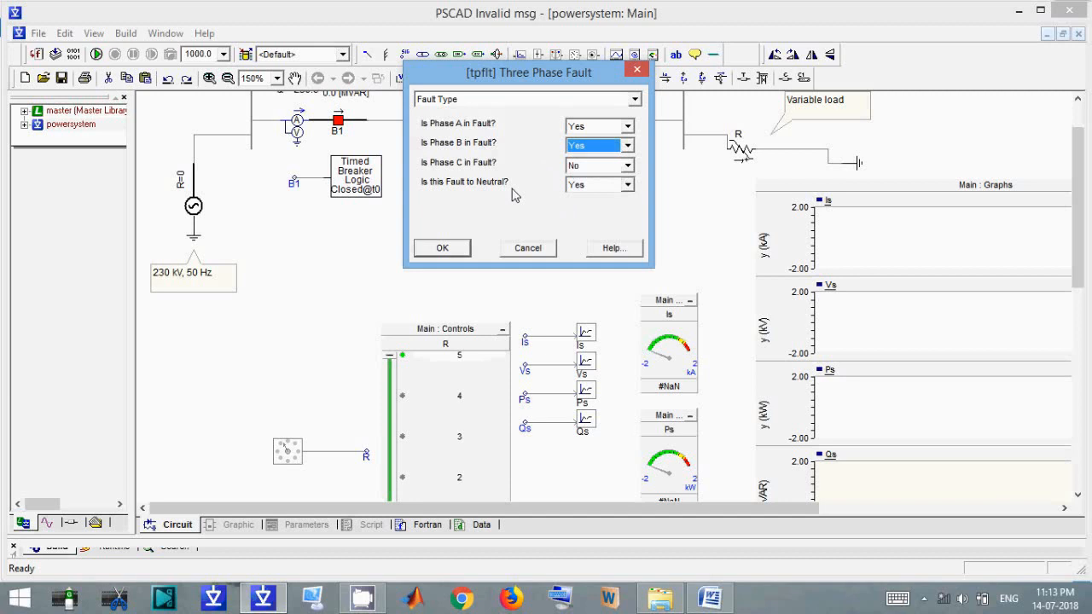
pyautogui.click(441, 248)
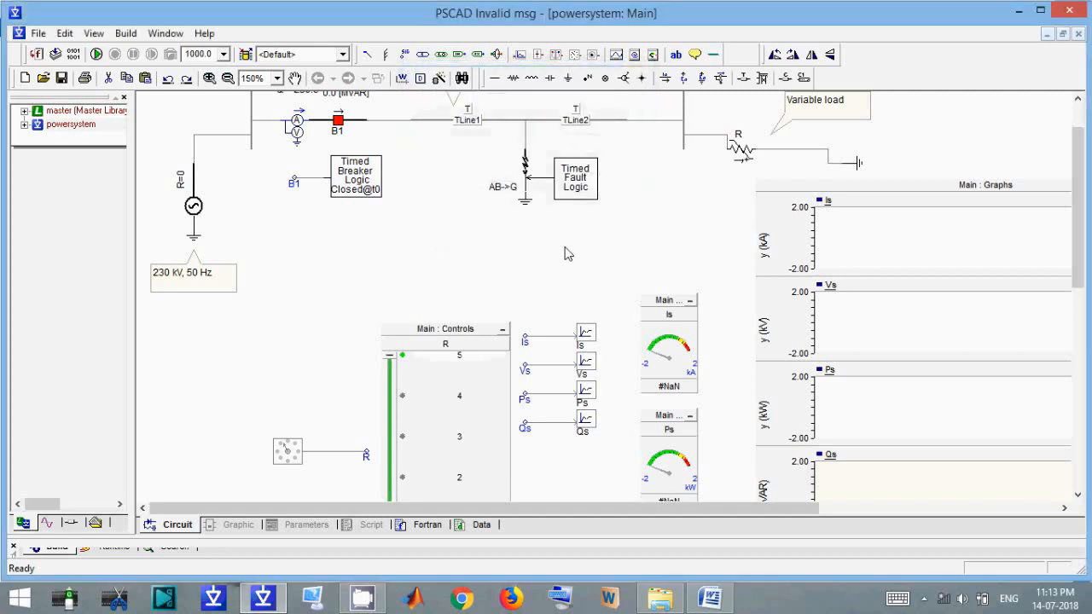
# - Set the Duration of Fault to 1 s in the Timed Fault Logic
pyautogui.doubleClick(575, 177)
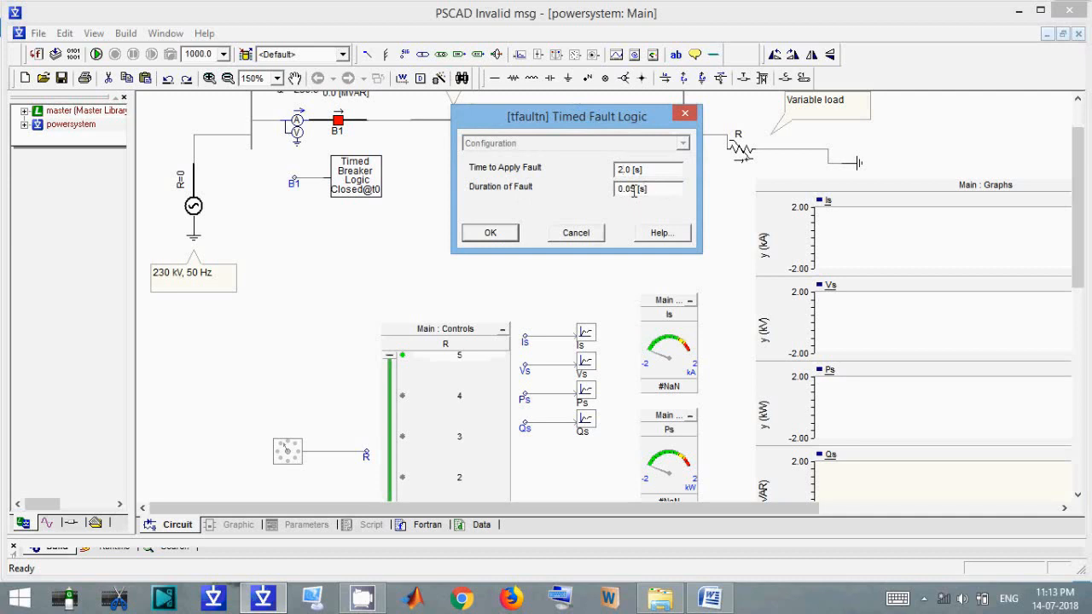
pyautogui.press('Tab')
pyautogui.write('1')
pyautogui.click(490, 237)
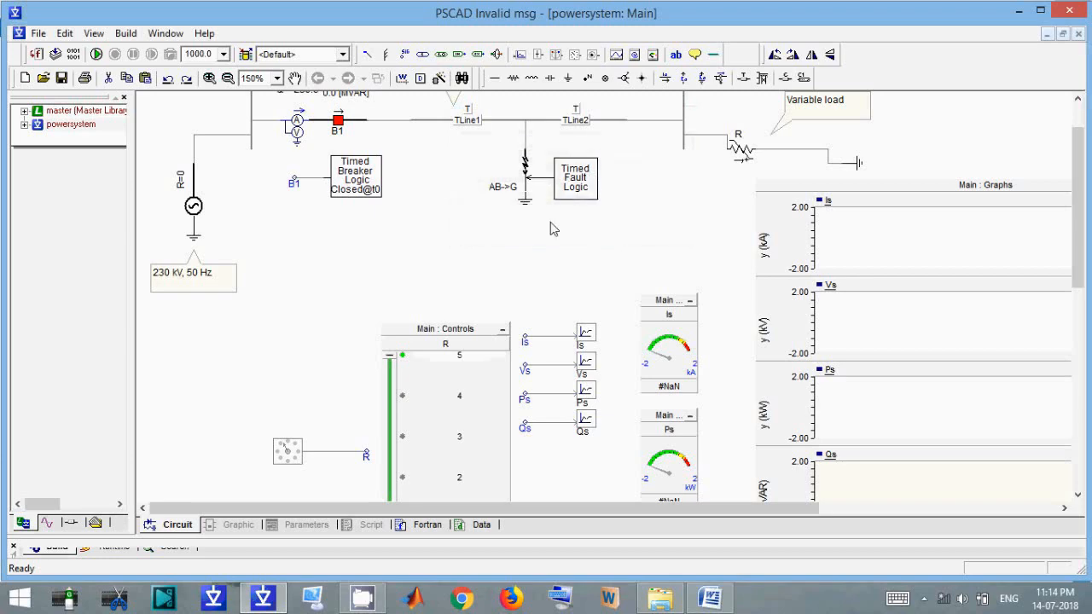
# - Check the fault and fault logic topic in the Word tutorial outline, and return to PSCAD
pyautogui.click(709, 597)
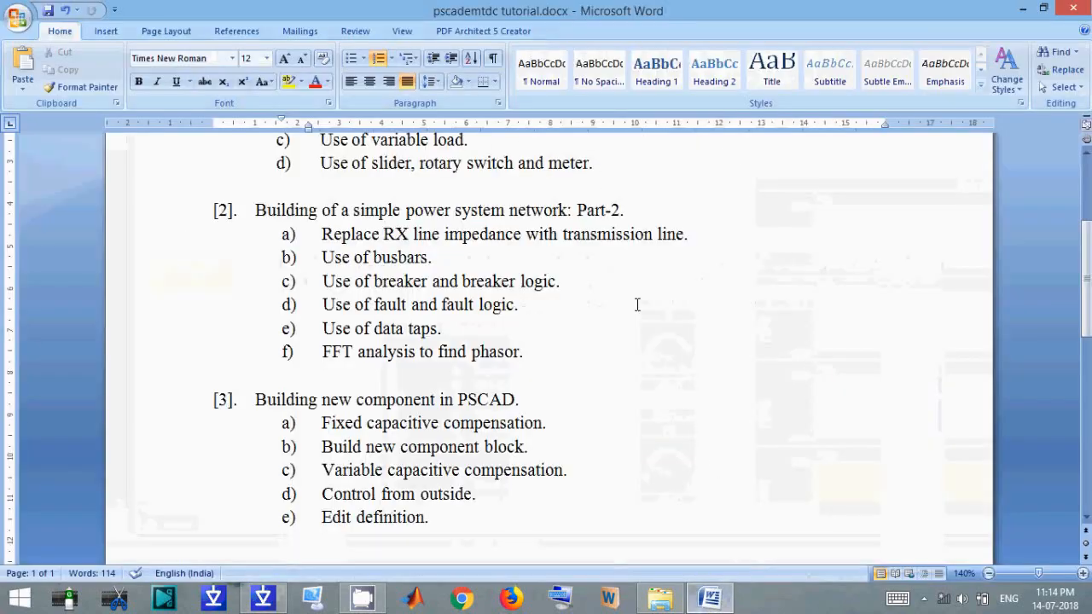
pyautogui.click(445, 307)
pyautogui.click(710, 597)
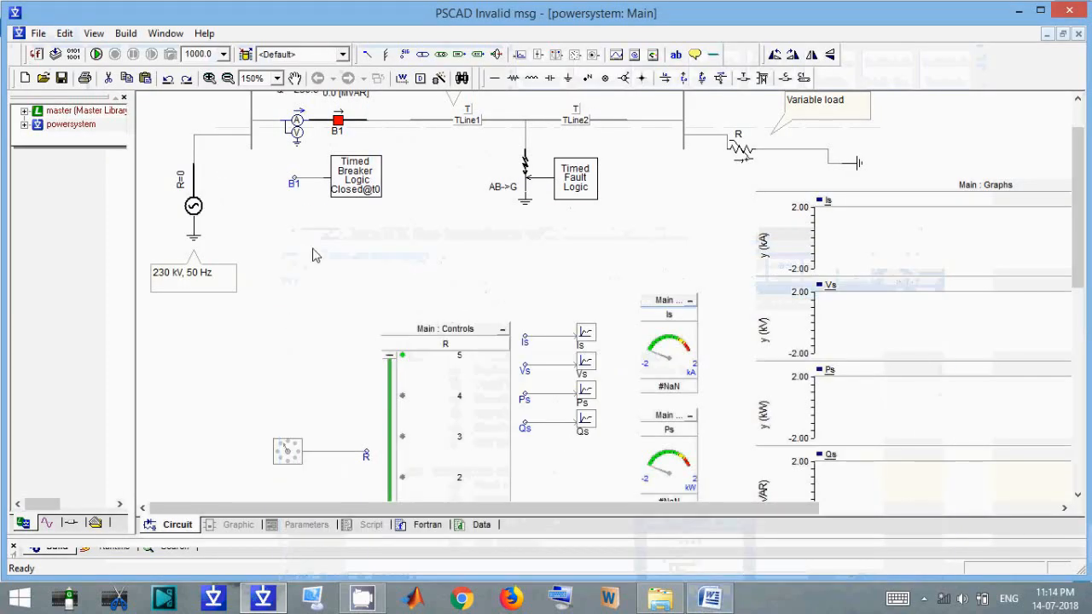
# - Run the simulation and rescale the Is, Vs, Ps and Qs graphs to fit their full traces
pyautogui.scroll(2, 316, 255)
pyautogui.click(96, 54)
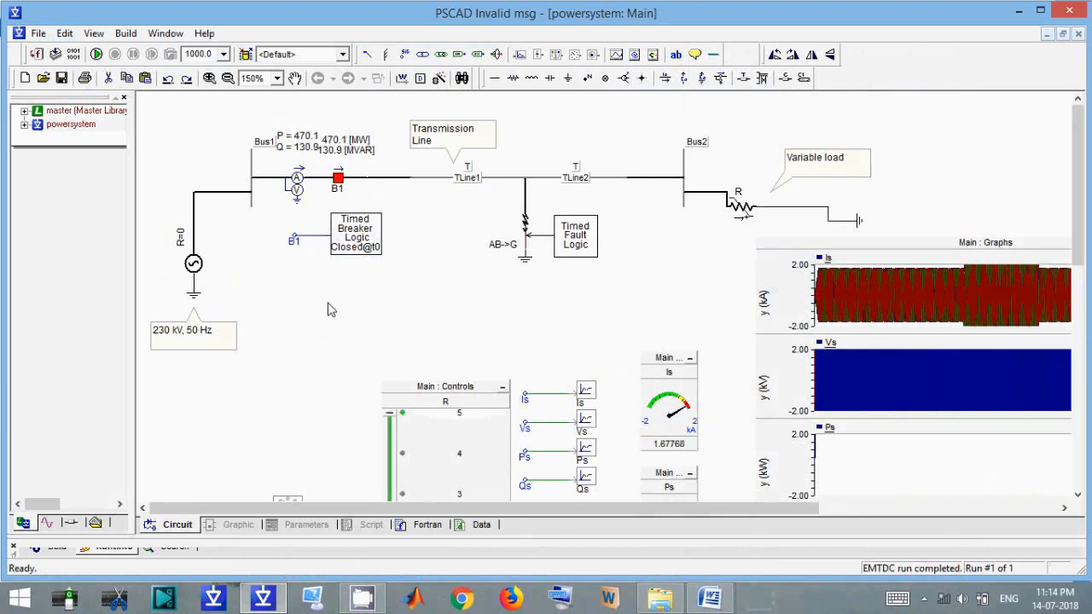
pyautogui.moveTo(703, 510); pyautogui.dragTo(887, 524)
pyautogui.scroll(-3, 896, 309)
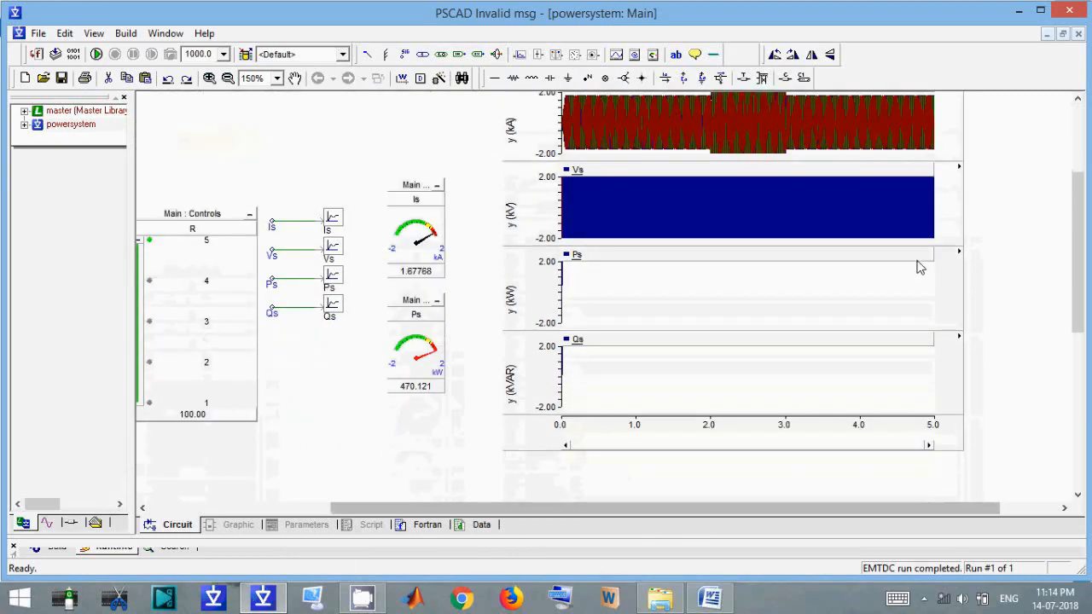
pyautogui.moveTo(964, 143)
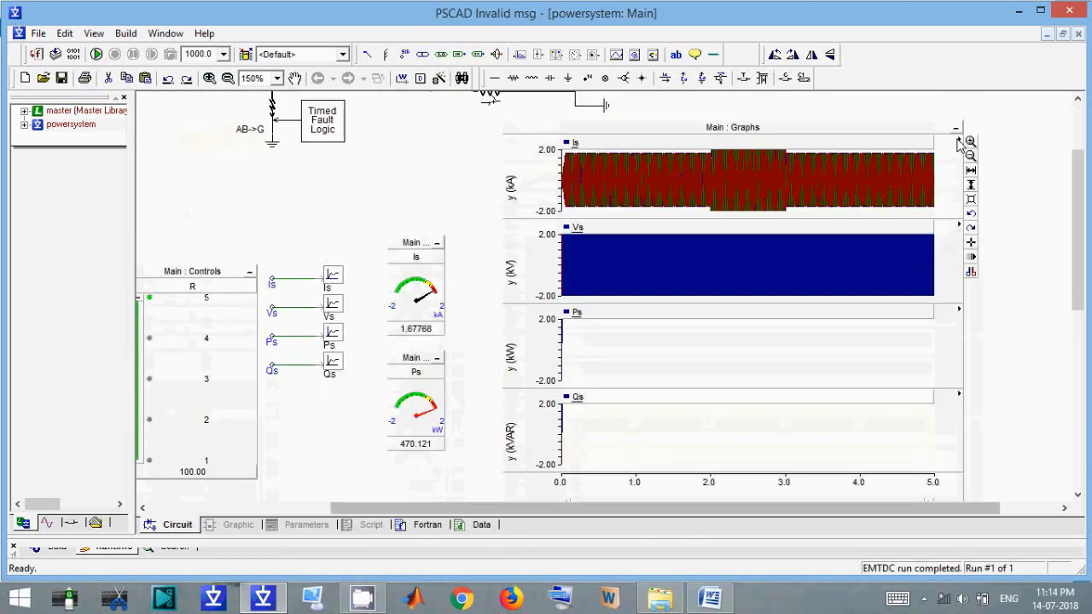
pyautogui.click(971, 201)
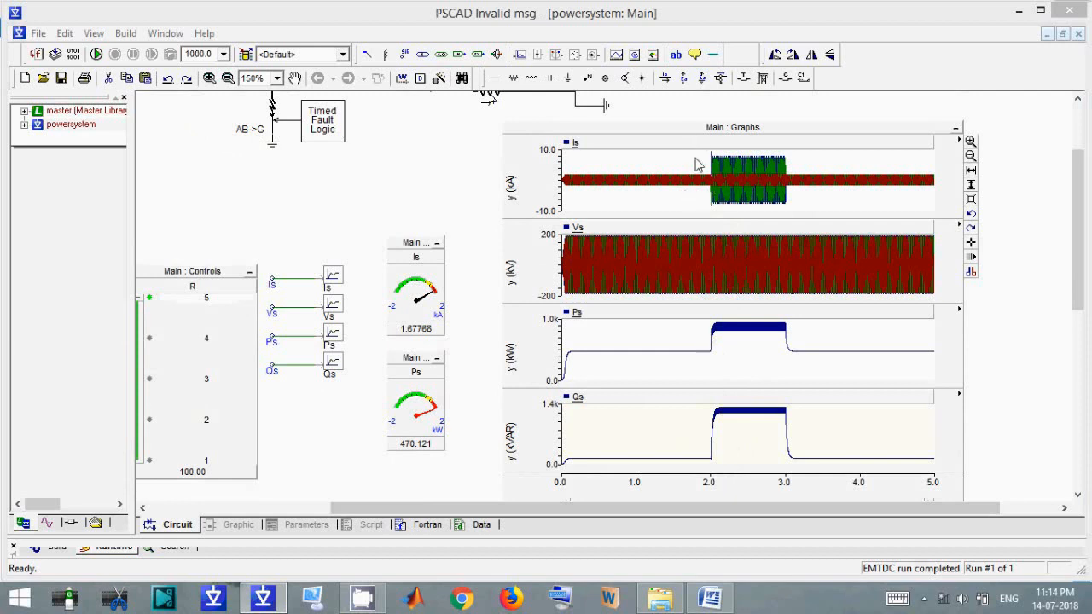
# - Zoom the graphs in time to about 1.98 to 2.05 s and read the Is phase currents just after the fault starts
pyautogui.moveTo(704, 151); pyautogui.dragTo(721, 217)
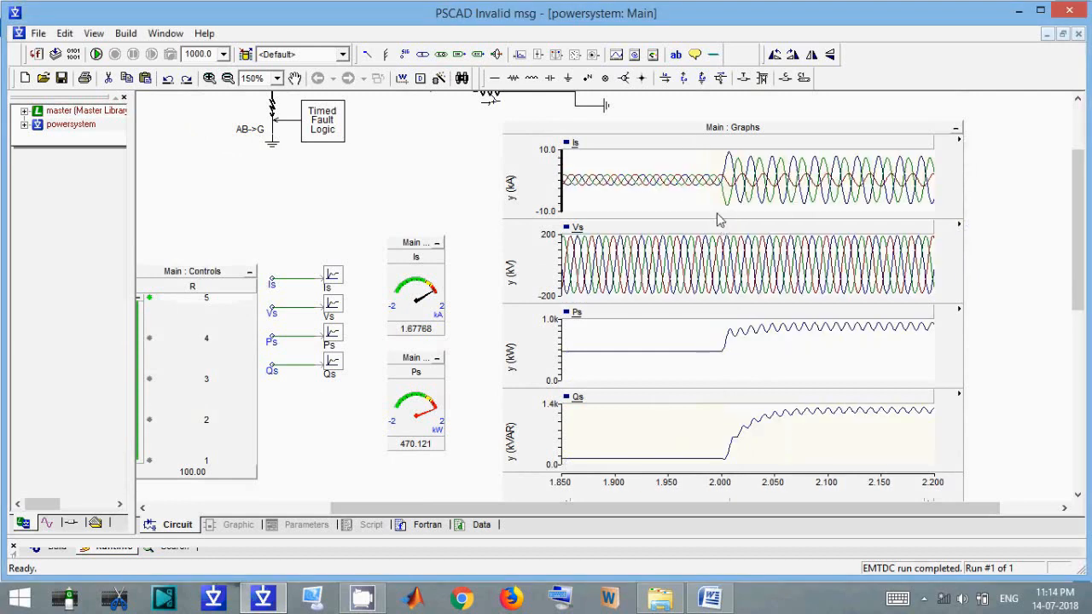
pyautogui.moveTo(705, 153); pyautogui.dragTo(771, 225)
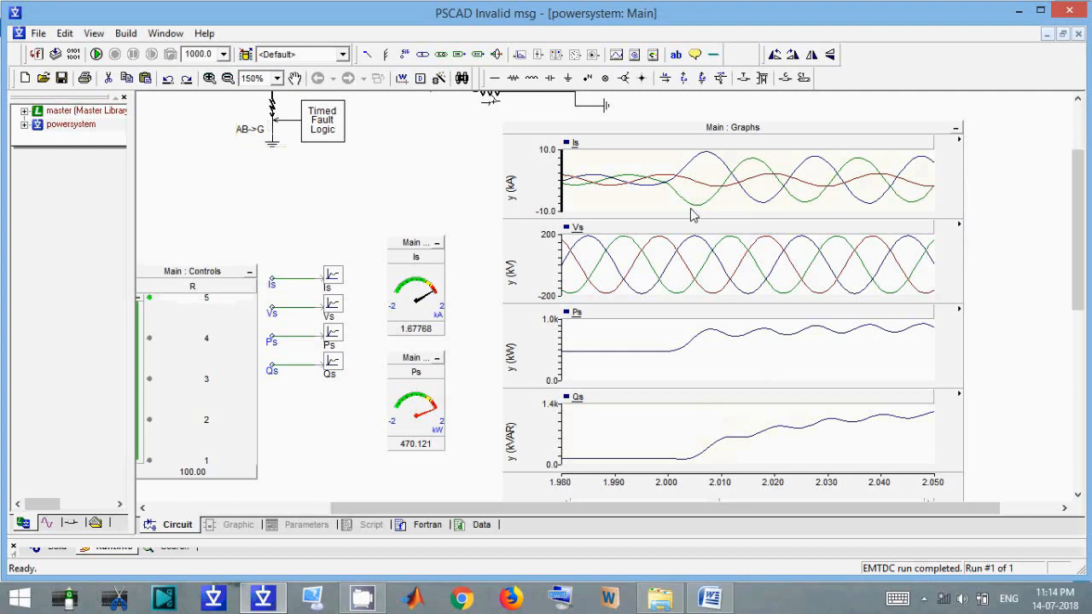
pyautogui.moveTo(692, 214)
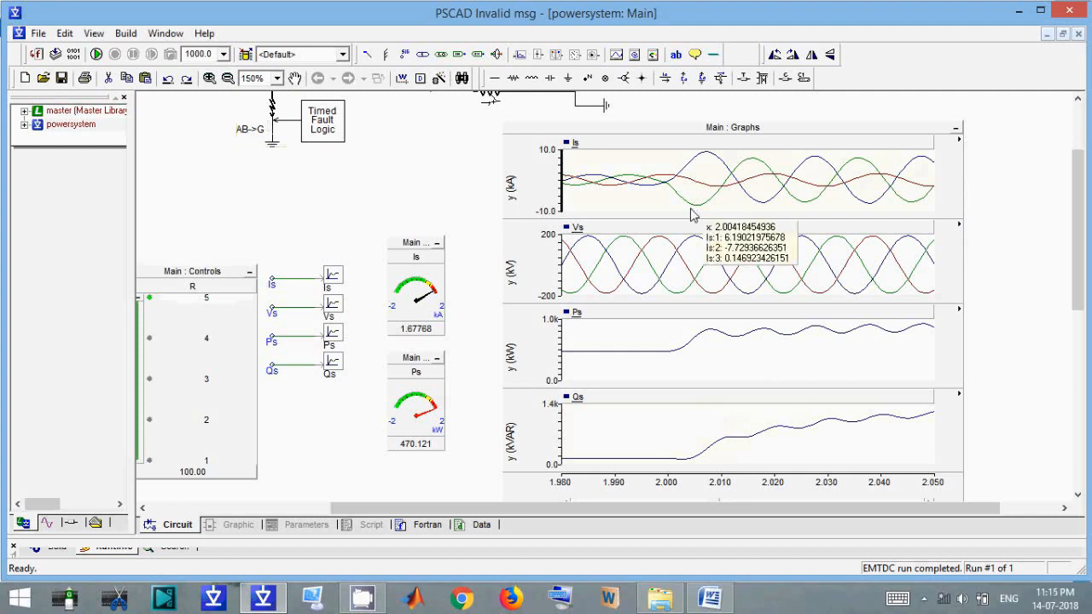
# - Embolden traces 1 and 2 of the Is graph to identify the faulted phases, and restore both to normal thickness
pyautogui.click(577, 152)
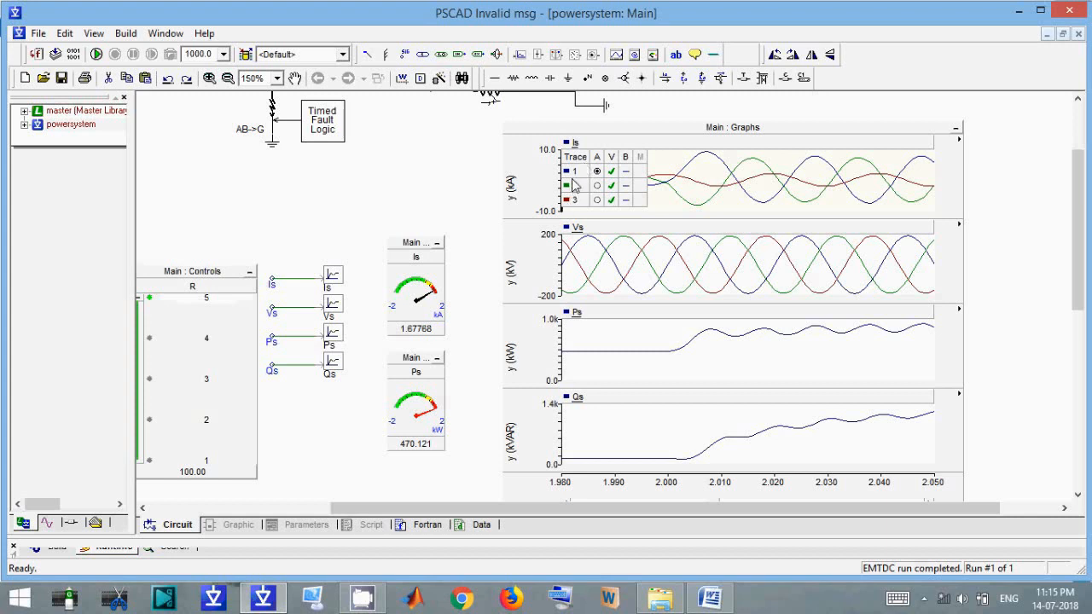
pyautogui.click(625, 173)
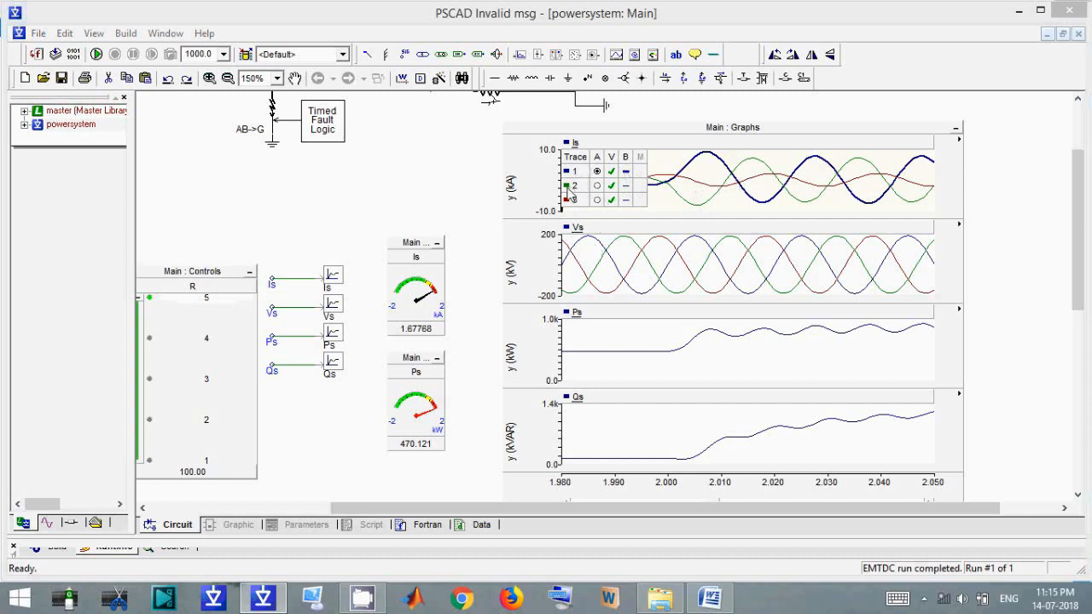
pyautogui.click(626, 186)
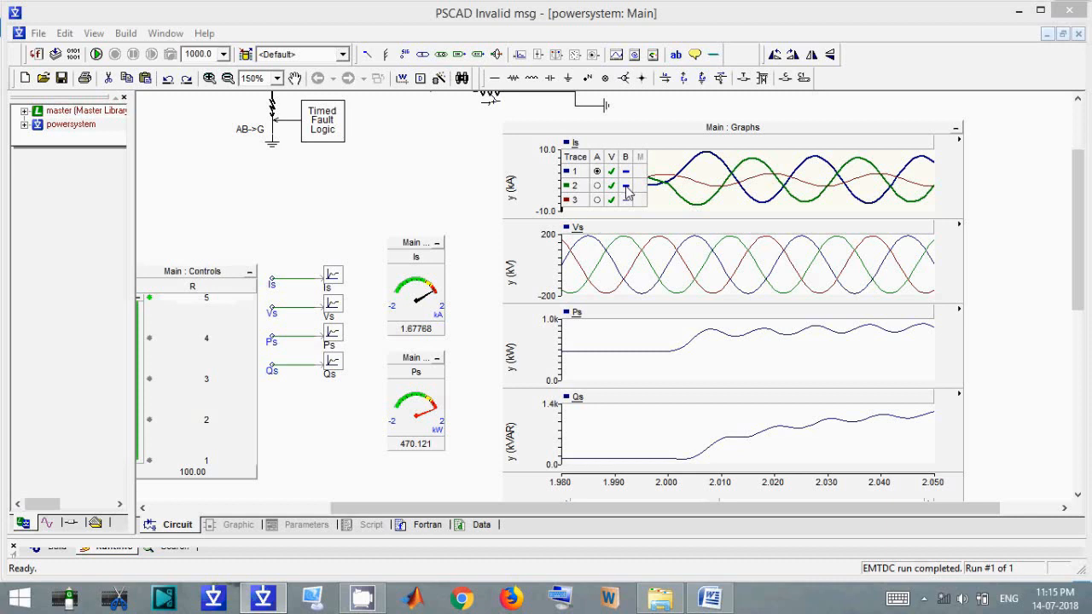
pyautogui.click(625, 185)
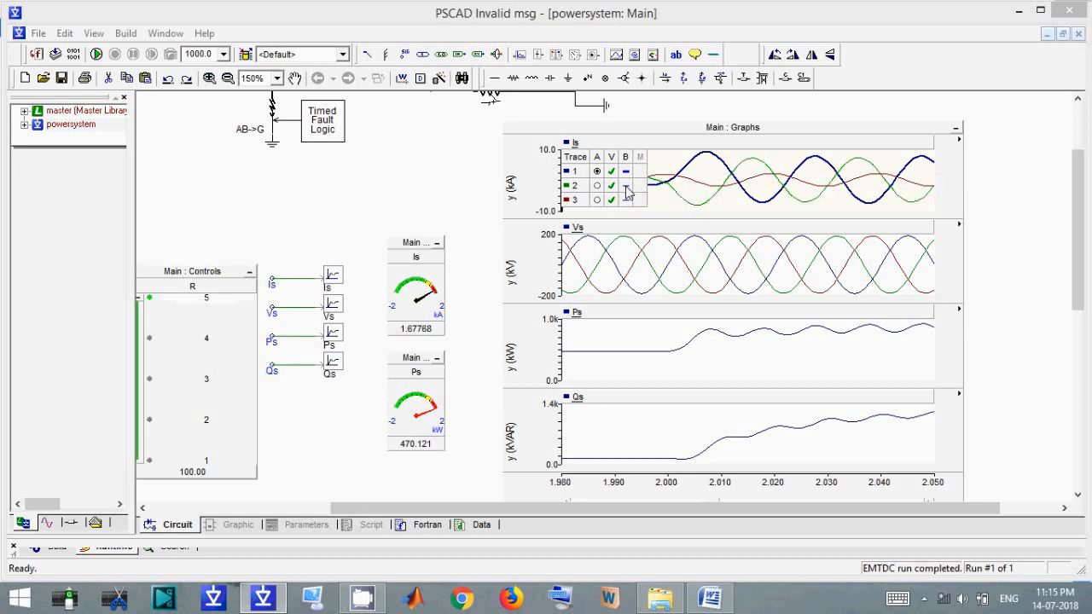
pyautogui.click(625, 171)
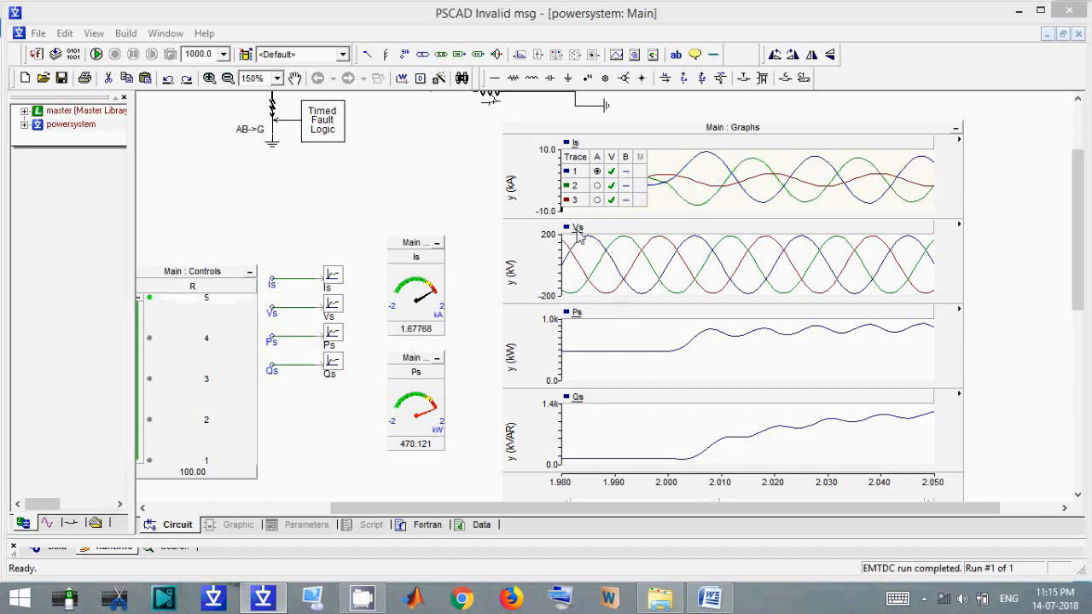
pyautogui.moveTo(589, 243)
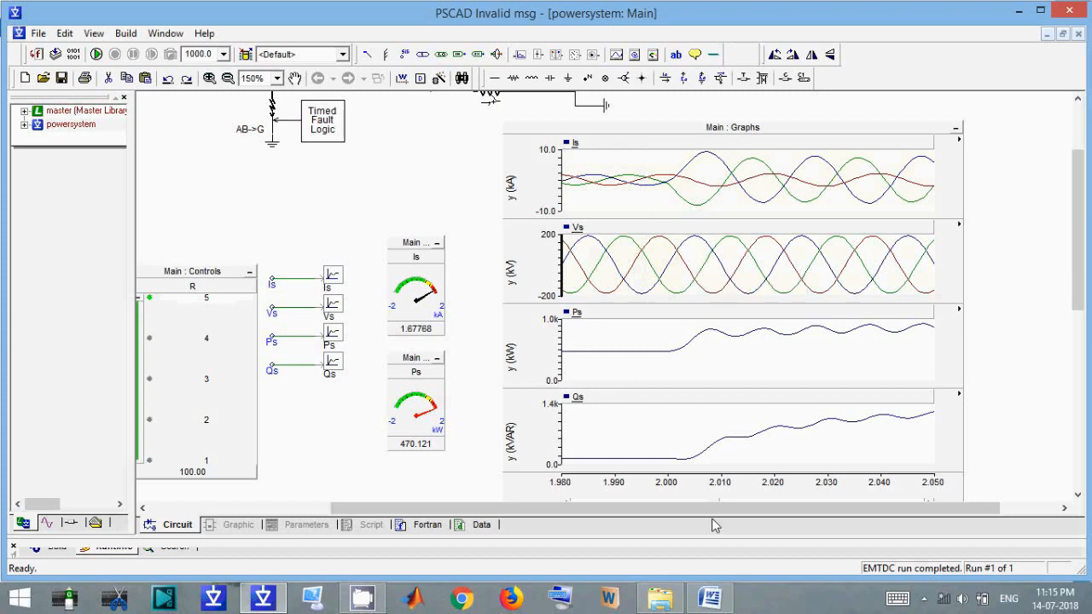
# - Check the Word outline's data taps topic, and in PSCAD move the Is signal wire above the others with its output channel pulled away from it
pyautogui.click(721, 601)
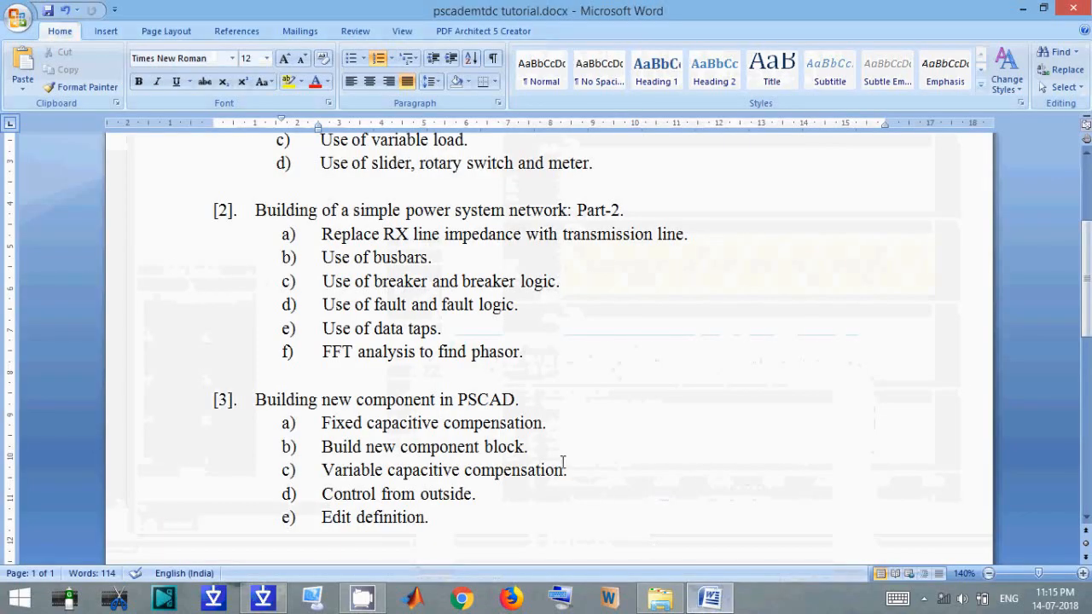
pyautogui.click(711, 599)
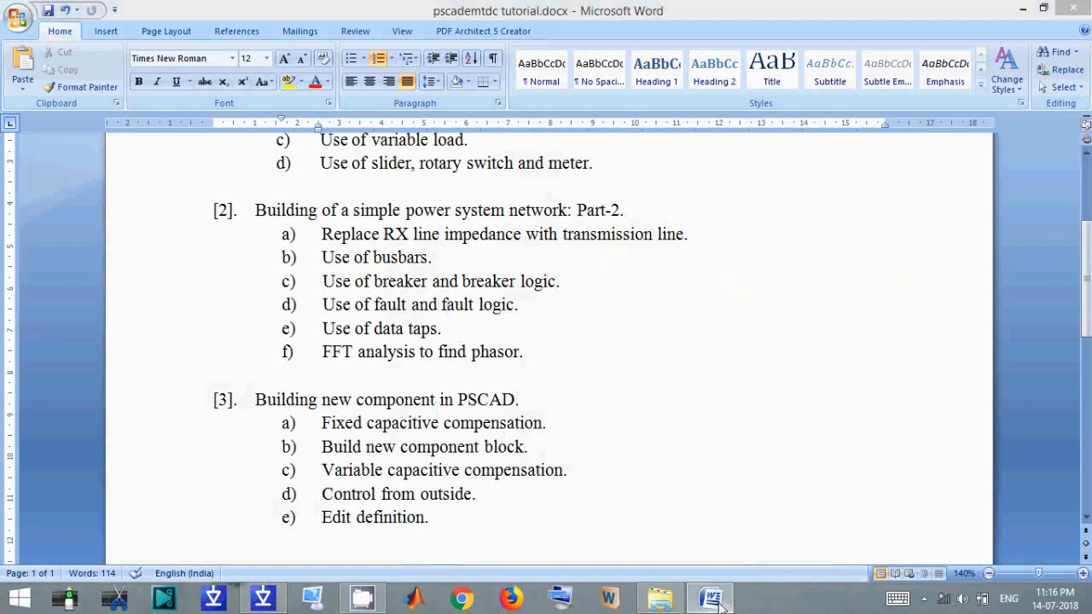
pyautogui.moveTo(260, 254); pyautogui.dragTo(419, 193)
pyautogui.click(331, 241)
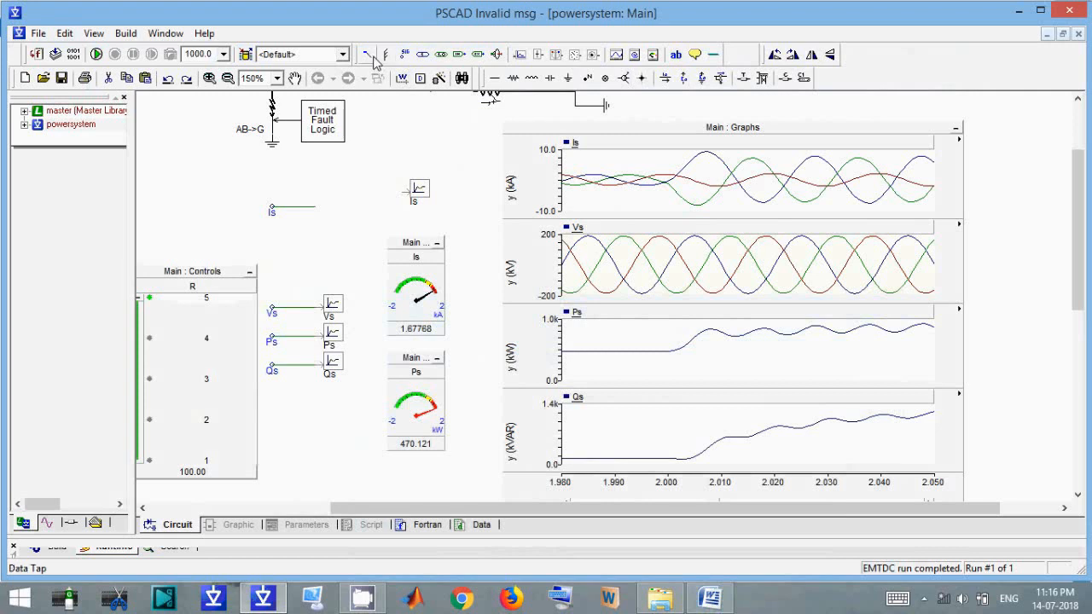
# - Place a data tap at the end of the Is signal wire and check its index and dimension parameters
pyautogui.click(372, 58)
pyautogui.click(349, 183)
pyautogui.click(402, 78)
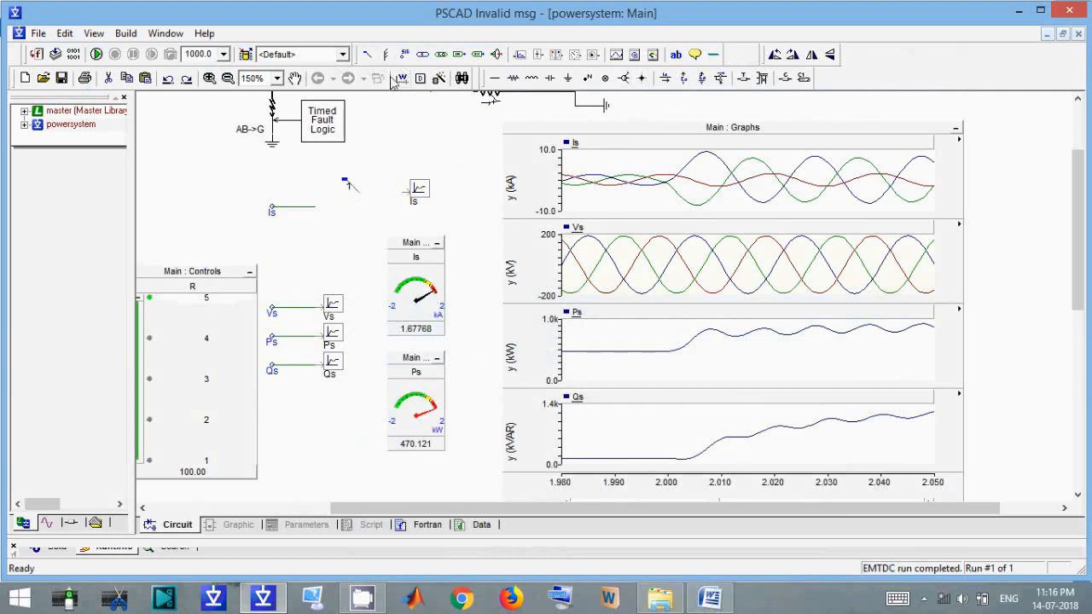
pyautogui.click(315, 207)
pyautogui.rightClick(311, 271)
pyautogui.moveTo(351, 186); pyautogui.dragTo(317, 209)
pyautogui.doubleClick(316, 212)
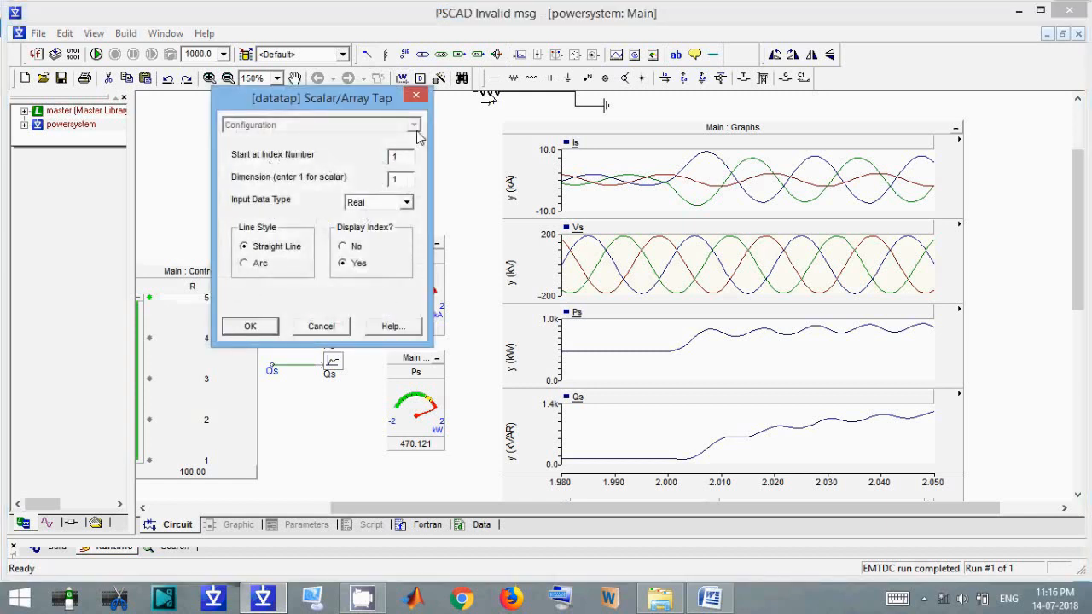
pyautogui.click(415, 95)
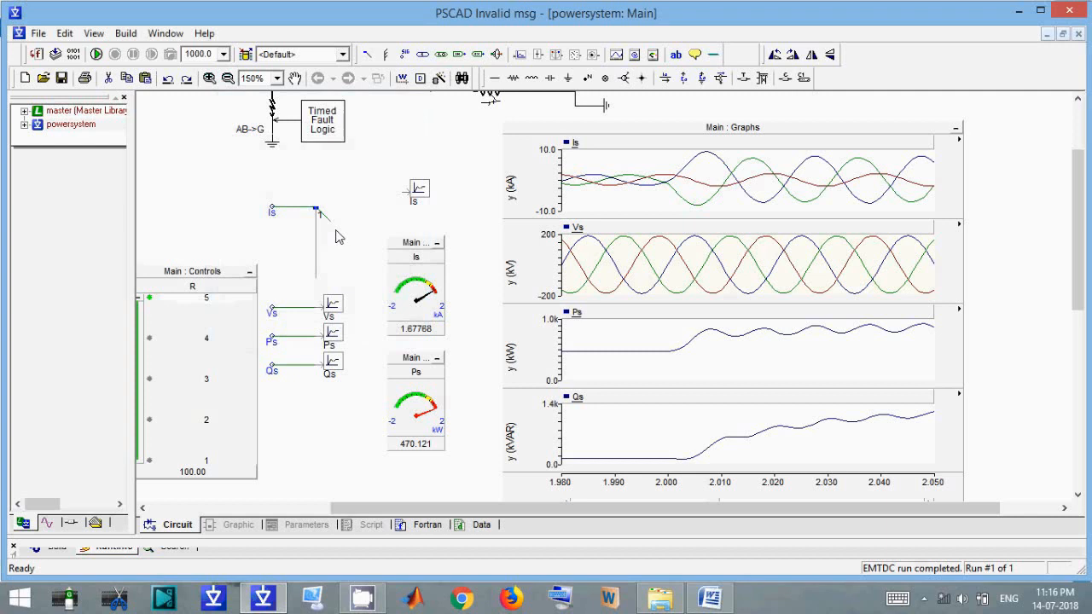
# - Attach the Is output channel to the data tap's output and title the channel Ia
pyautogui.moveTo(422, 196); pyautogui.dragTo(355, 227)
pyautogui.doubleClick(354, 225)
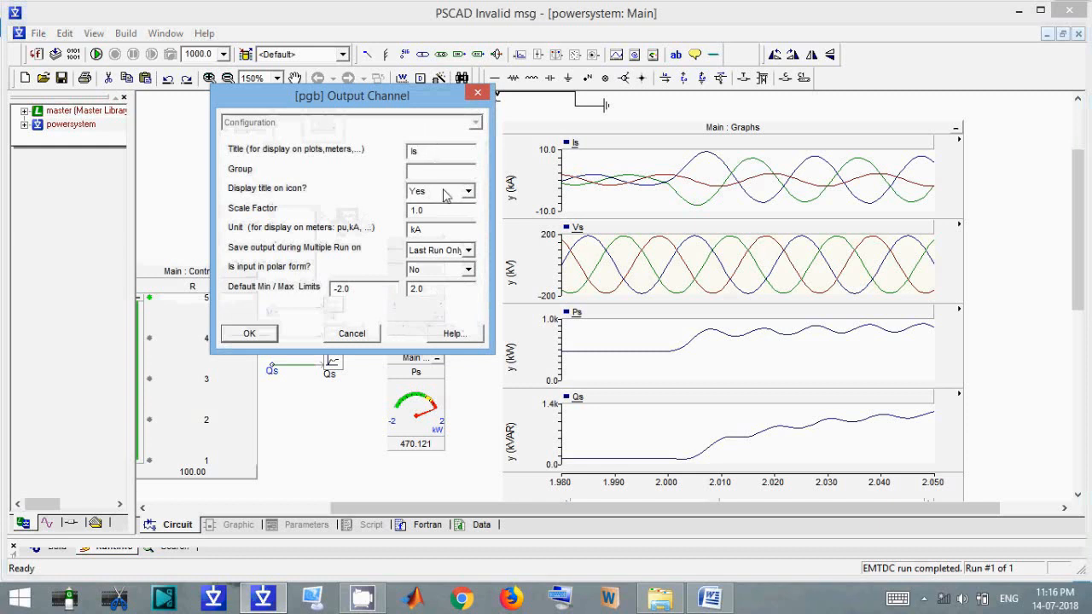
pyautogui.press('Return')
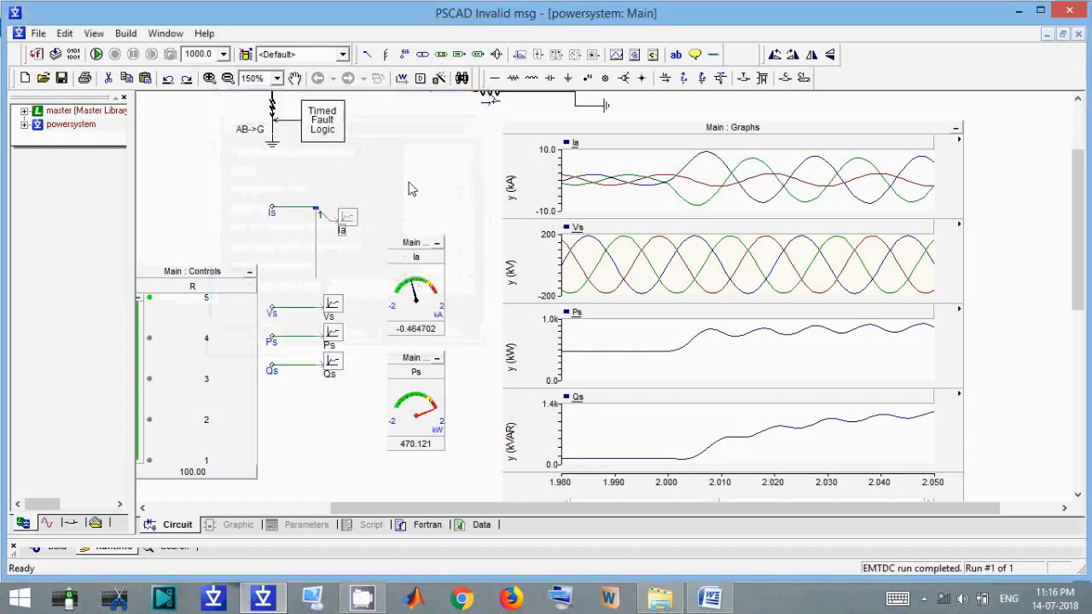
# - Duplicate the data tap with its Ia output channel twice, stacking both copies below the original along the tap line
pyautogui.moveTo(304, 183); pyautogui.dragTo(365, 236)
pyautogui.hotkey('ctrl', 'v')
pyautogui.click(336, 255)
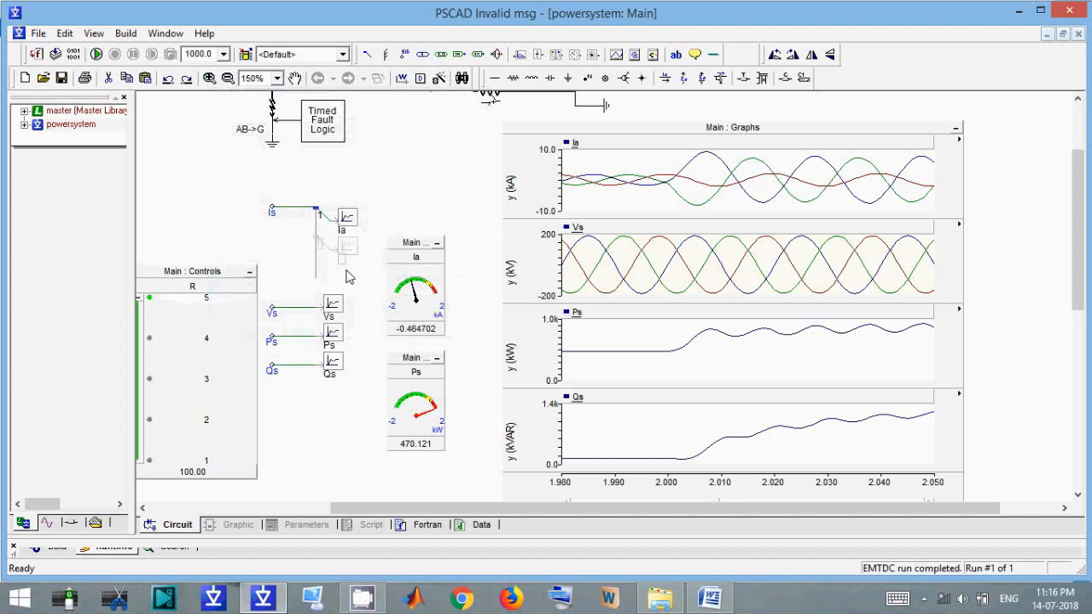
pyautogui.hotkey('ctrl', 'v')
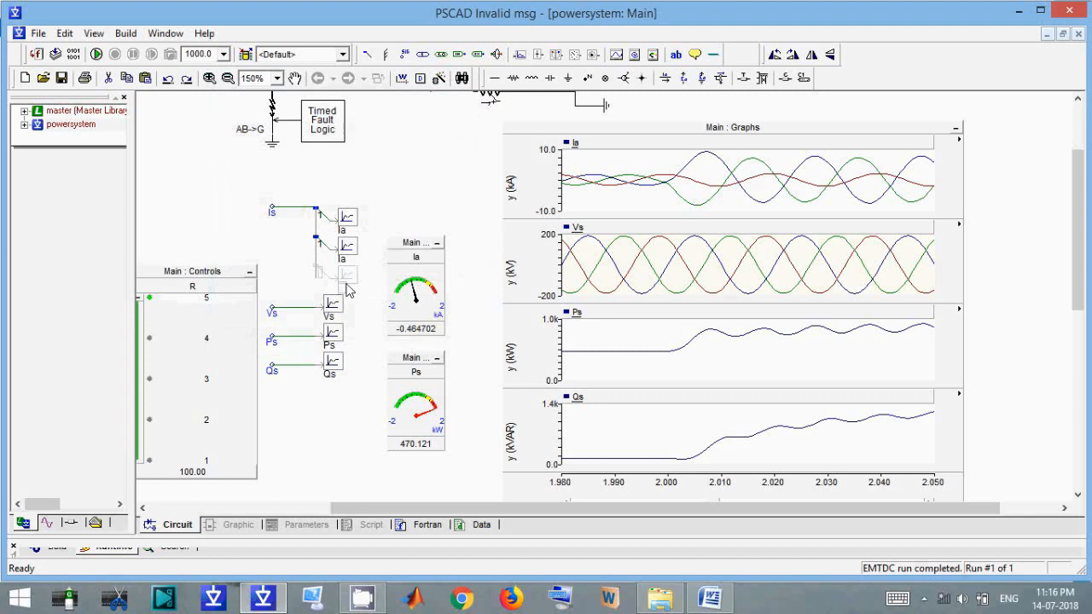
pyautogui.click(359, 289)
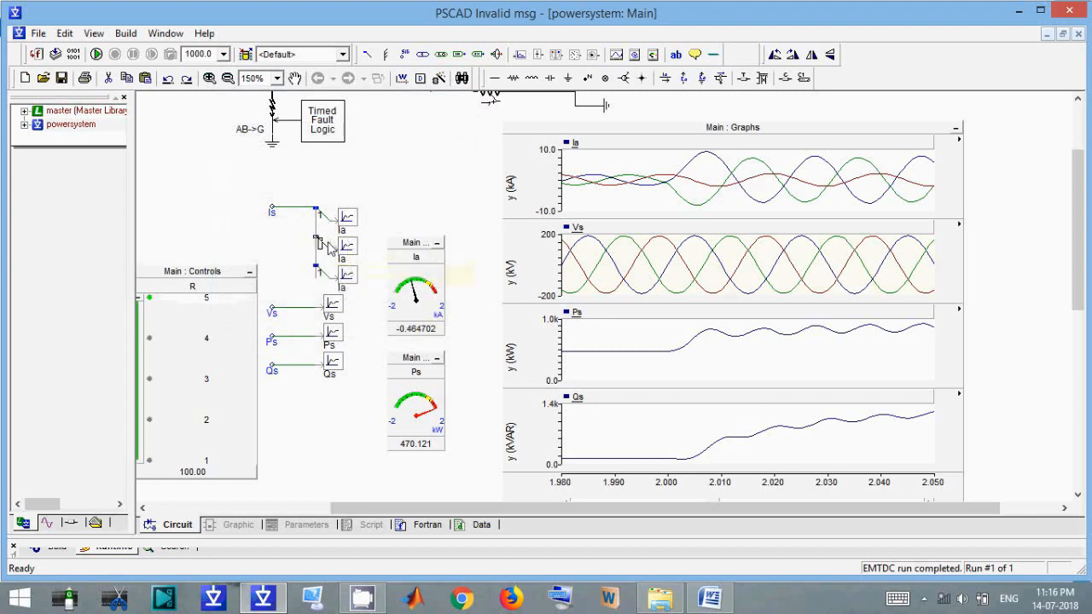
# - Set the middle data tap's start index to 2 and title its output channel Ib
pyautogui.doubleClick(327, 246)
pyautogui.moveTo(411, 181); pyautogui.dragTo(312, 165)
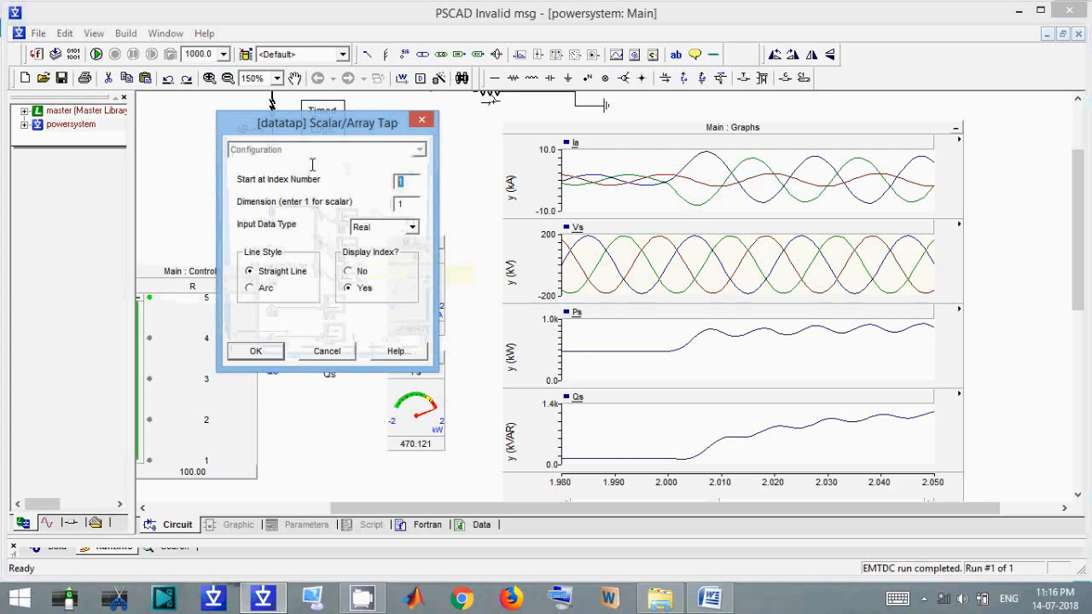
pyautogui.write('2')
pyautogui.press('Return')
pyautogui.click(352, 244)
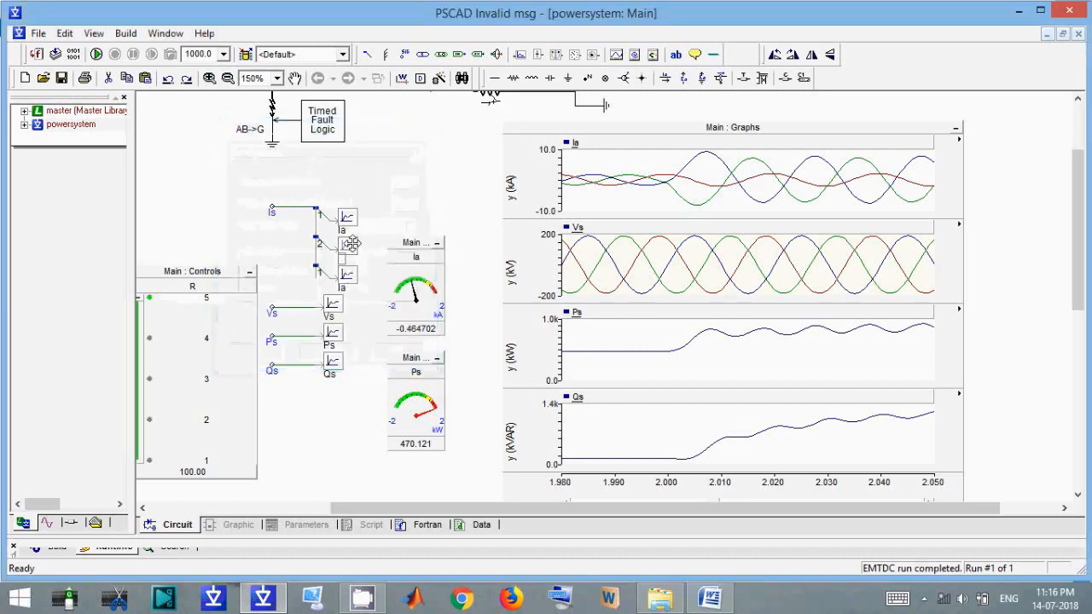
pyautogui.doubleClick(352, 243)
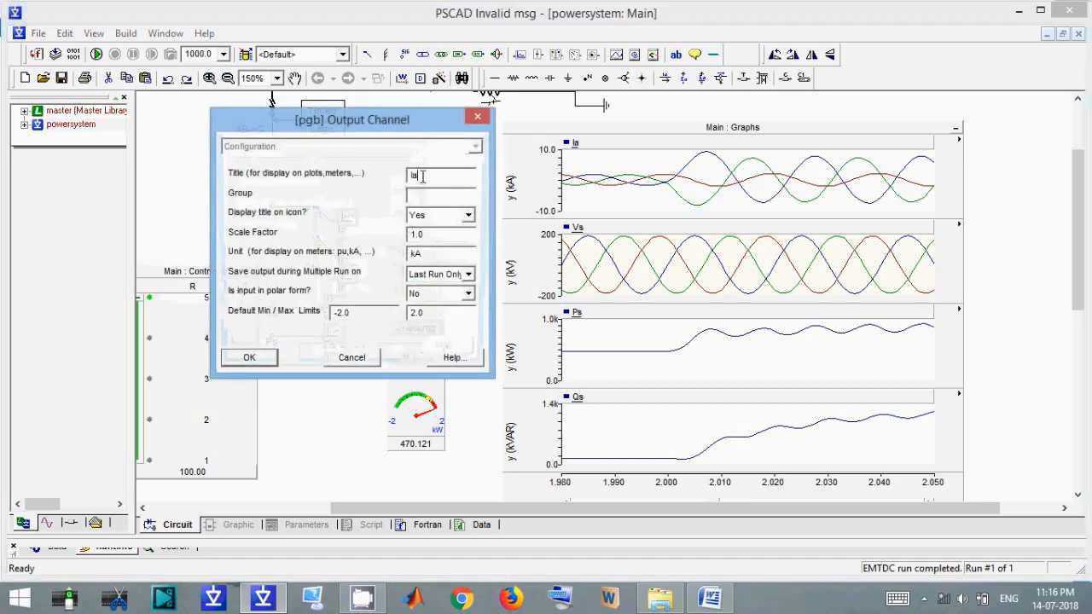
pyautogui.write('Ib')
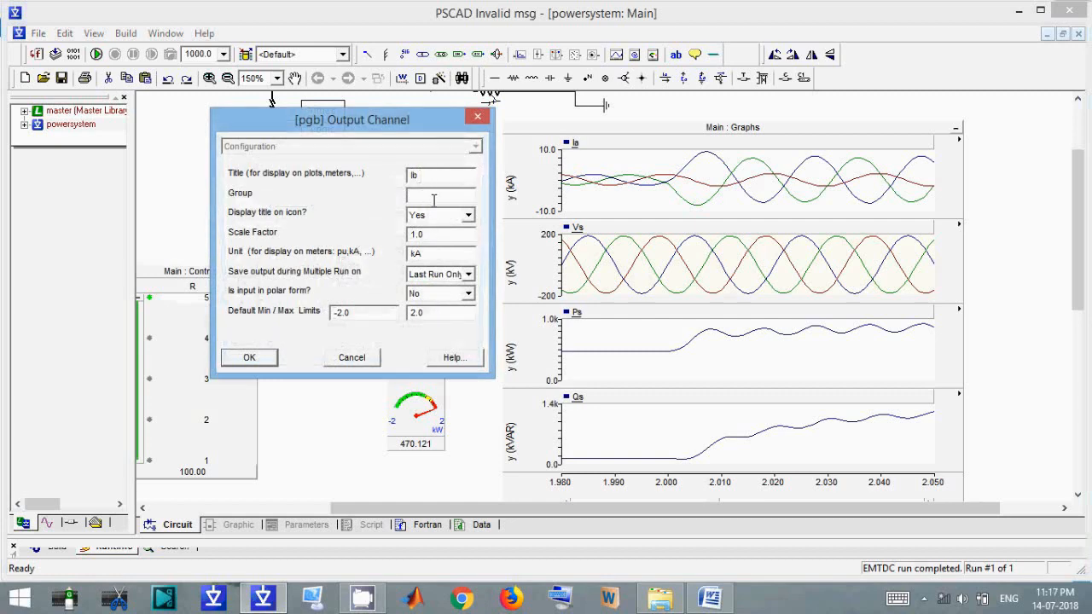
pyautogui.press('Return')
# - Set the lowest data tap's start index to 3 and title its output channel Ic
pyautogui.doubleClick(321, 274)
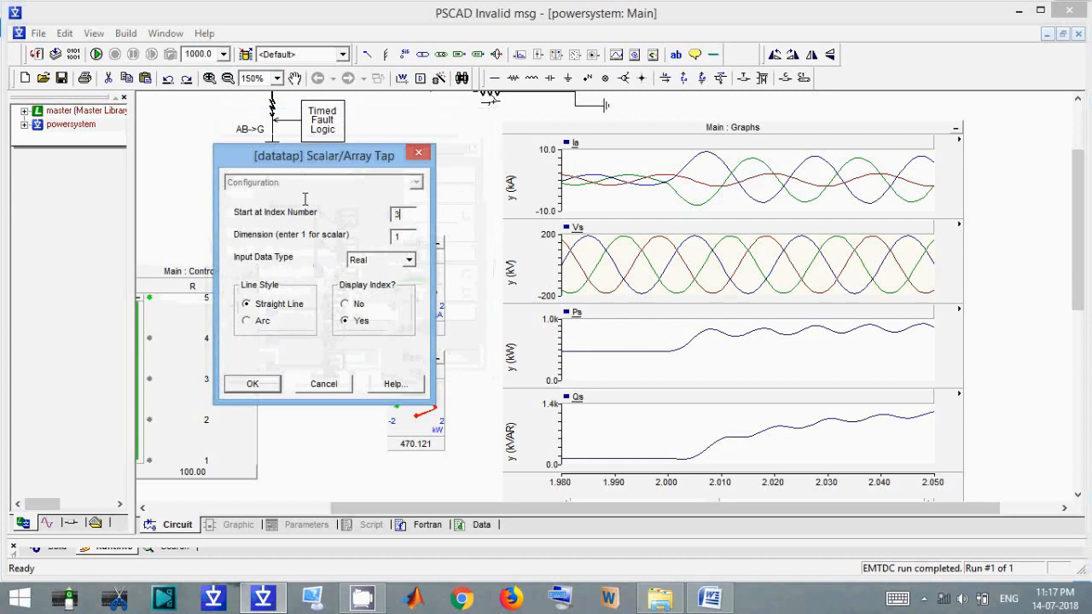
pyautogui.press('Return')
pyautogui.doubleClick(347, 277)
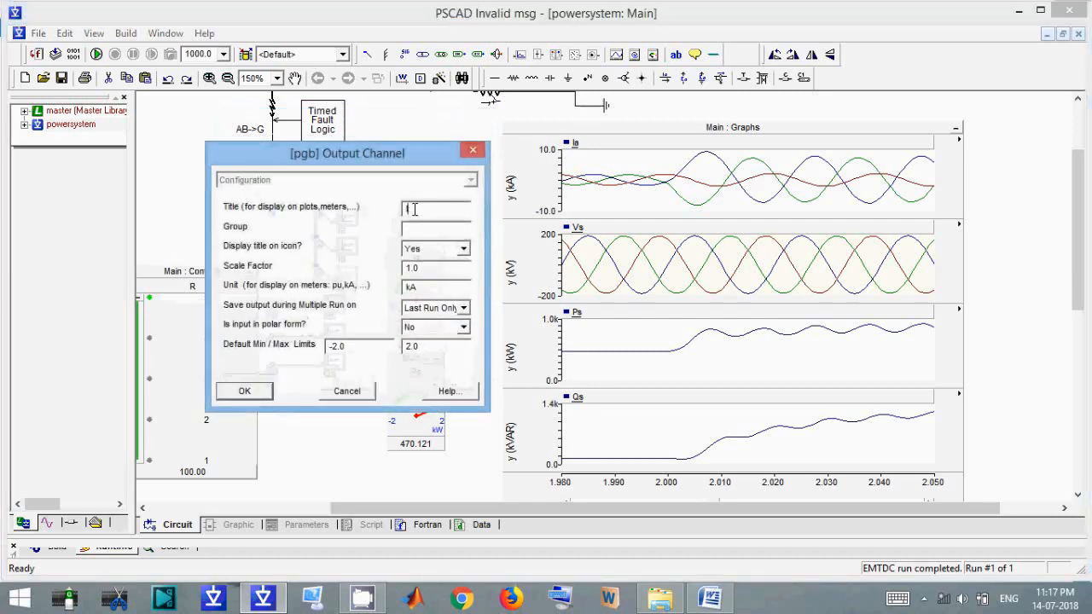
pyautogui.press('Return')
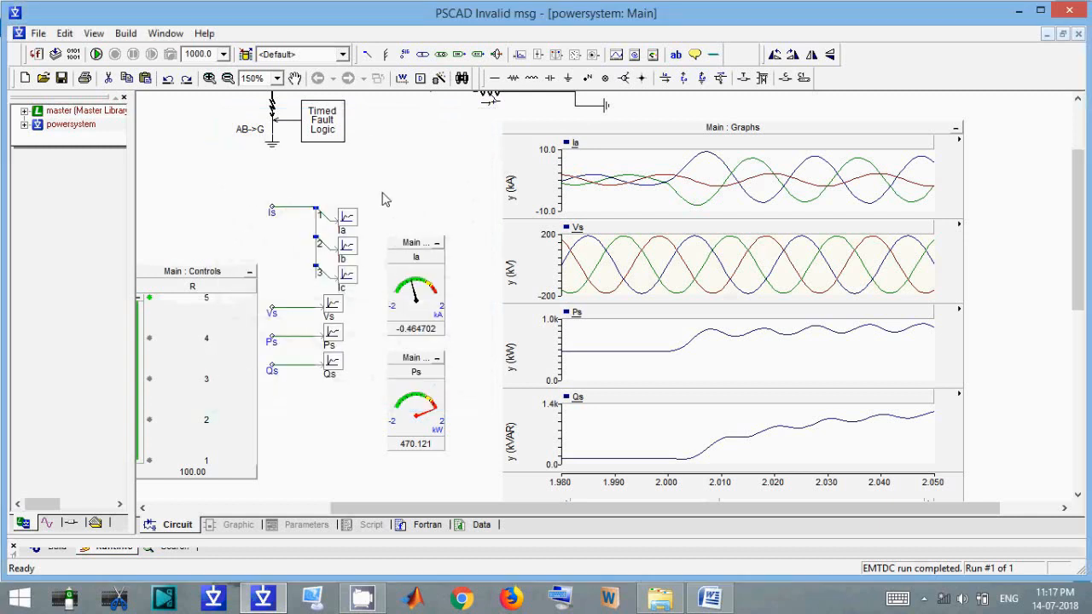
# - Cut the current graph from the graph frame, add an empty overlay graph and move it above the Vs graph
pyautogui.rightClick(650, 171)
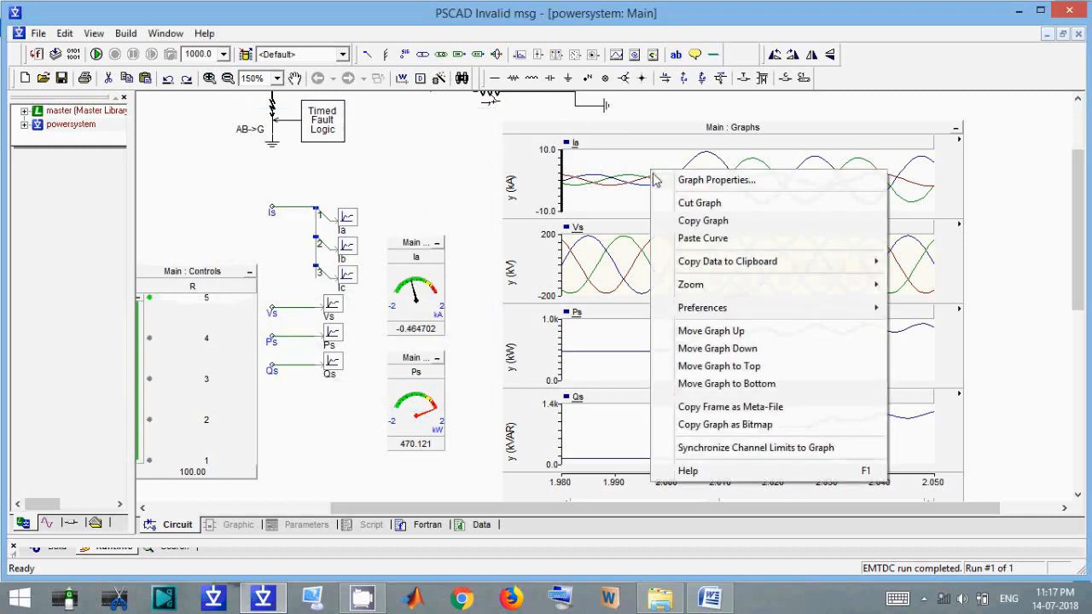
pyautogui.click(689, 205)
pyautogui.rightClick(685, 132)
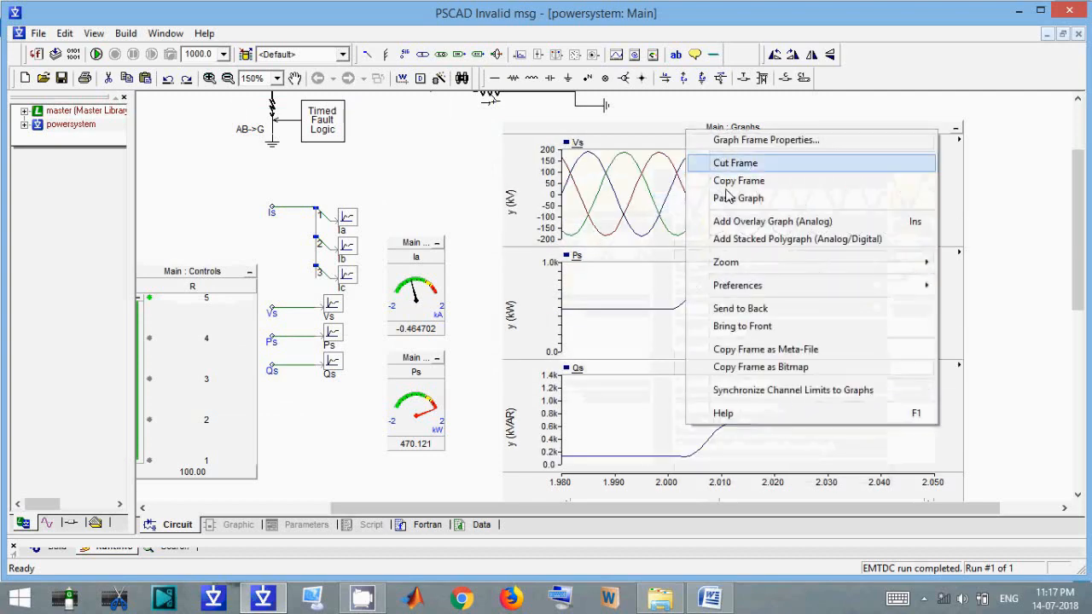
pyautogui.click(745, 224)
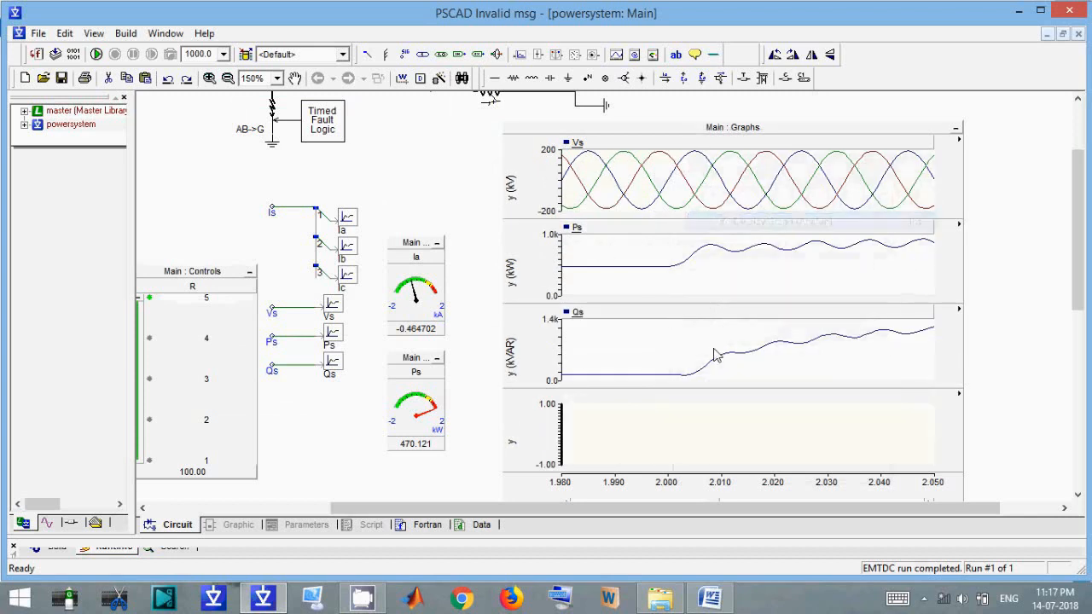
pyautogui.moveTo(709, 426); pyautogui.dragTo(673, 167)
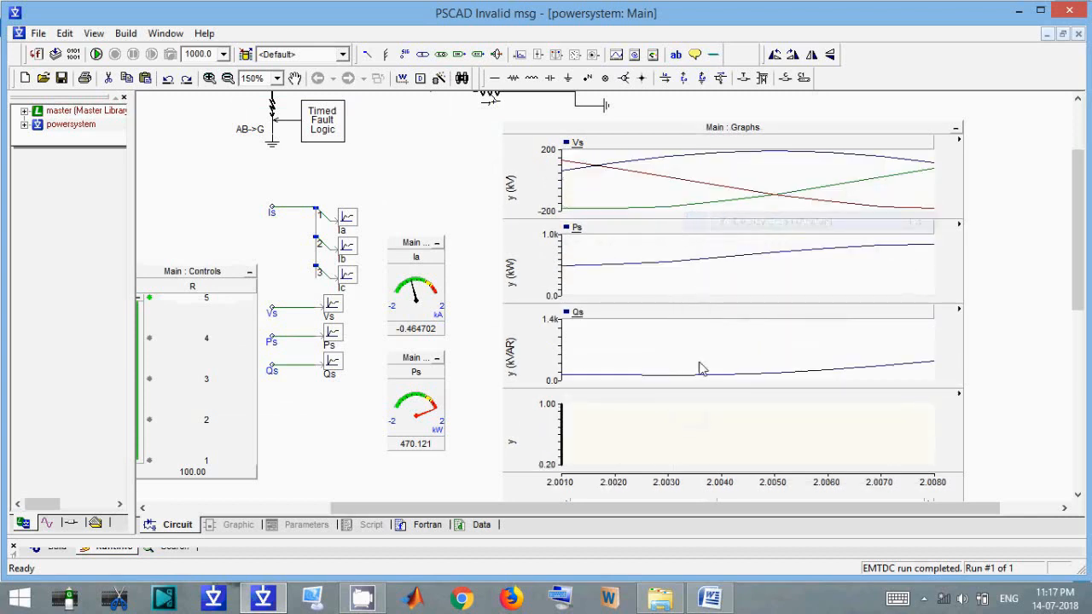
pyautogui.rightClick(706, 436)
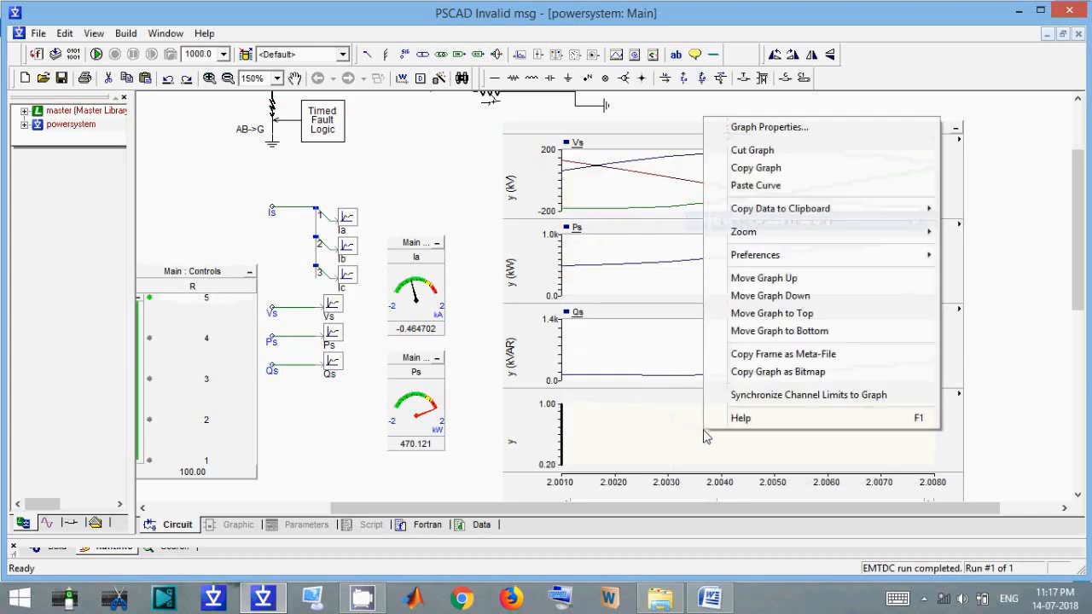
pyautogui.click(806, 320)
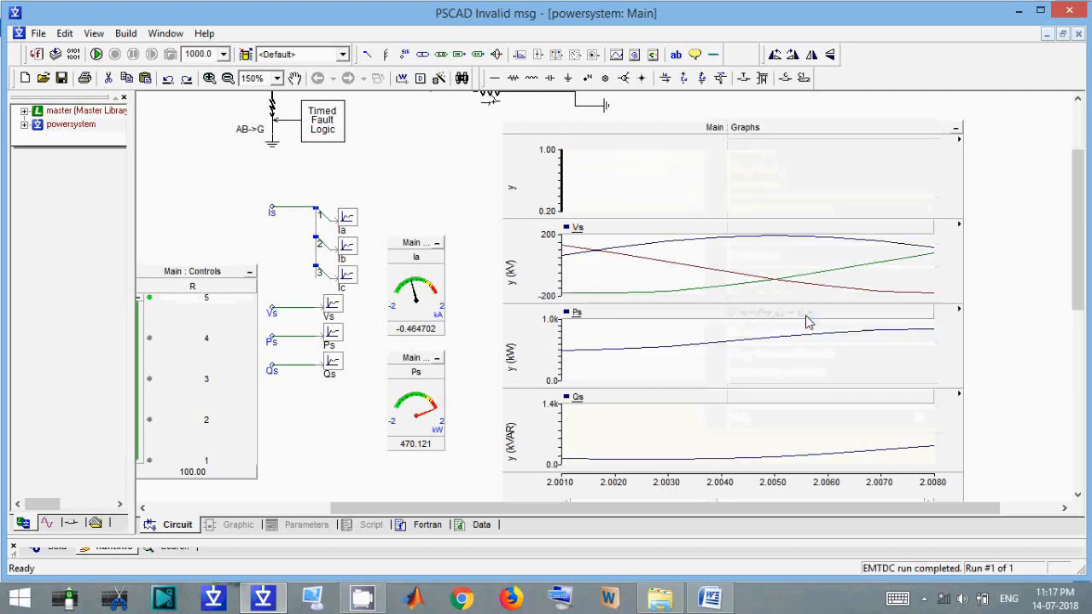
# - Add the Ia output channel as a curve to the empty overlay graph above Vs
pyautogui.rightClick(346, 220)
pyautogui.moveTo(468, 508)
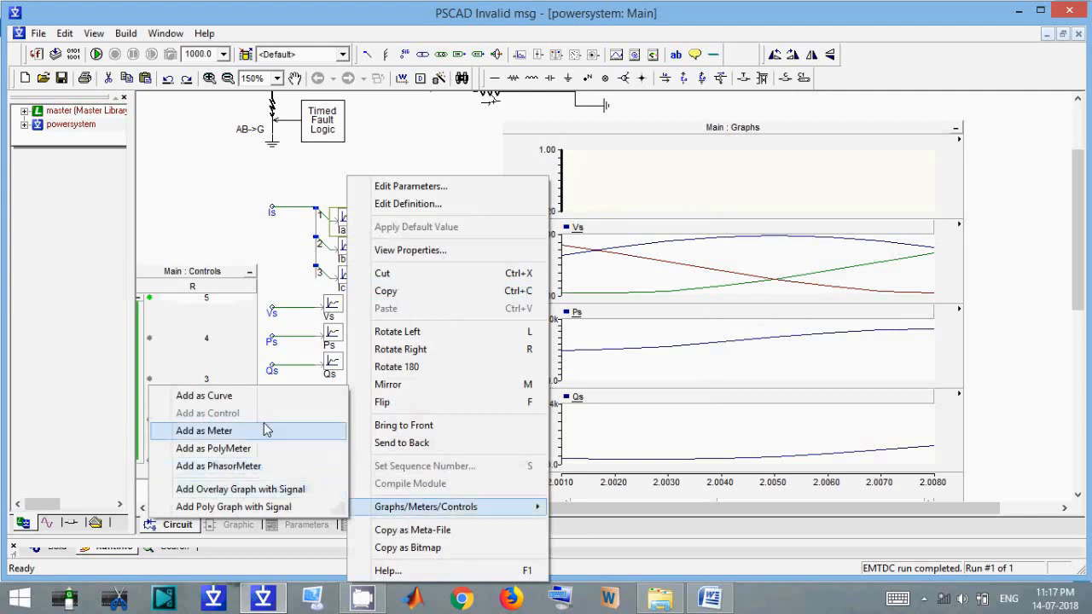
pyautogui.click(244, 399)
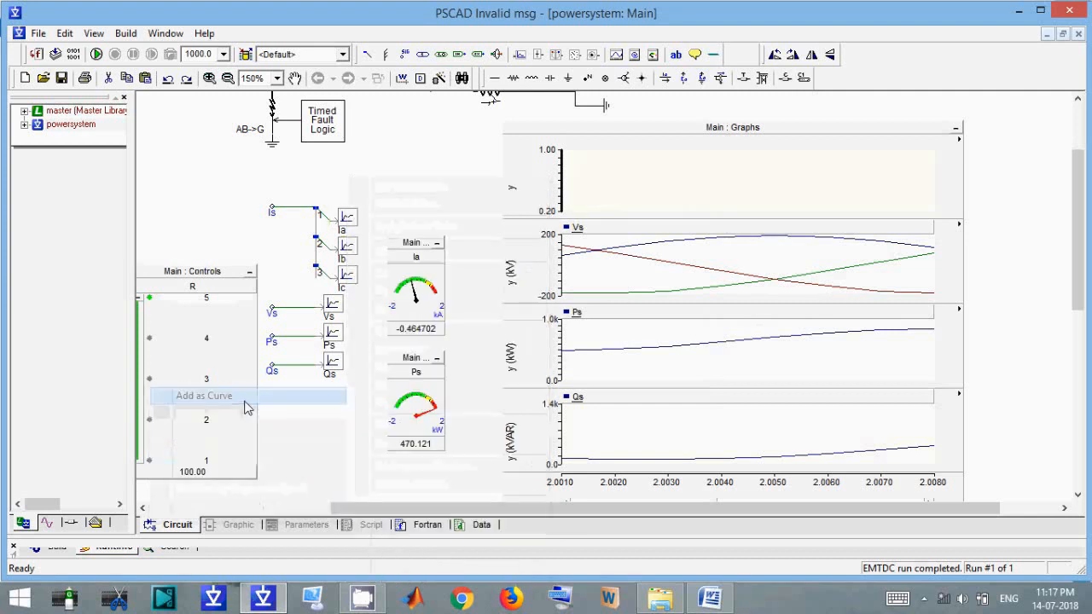
pyautogui.rightClick(691, 159)
pyautogui.click(739, 224)
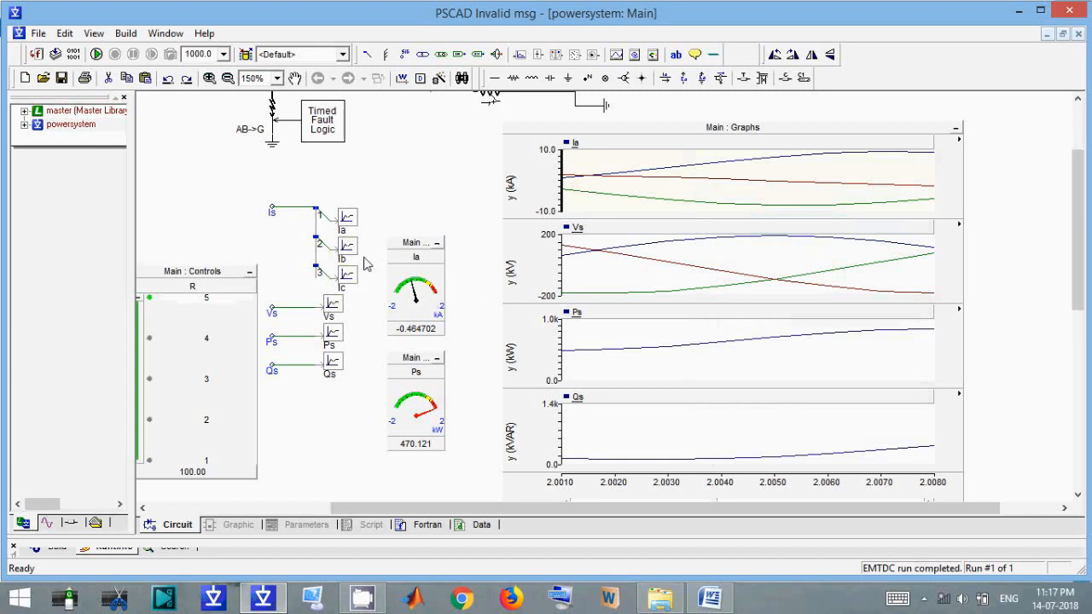
pyautogui.hotkey('alt', 'Tab')
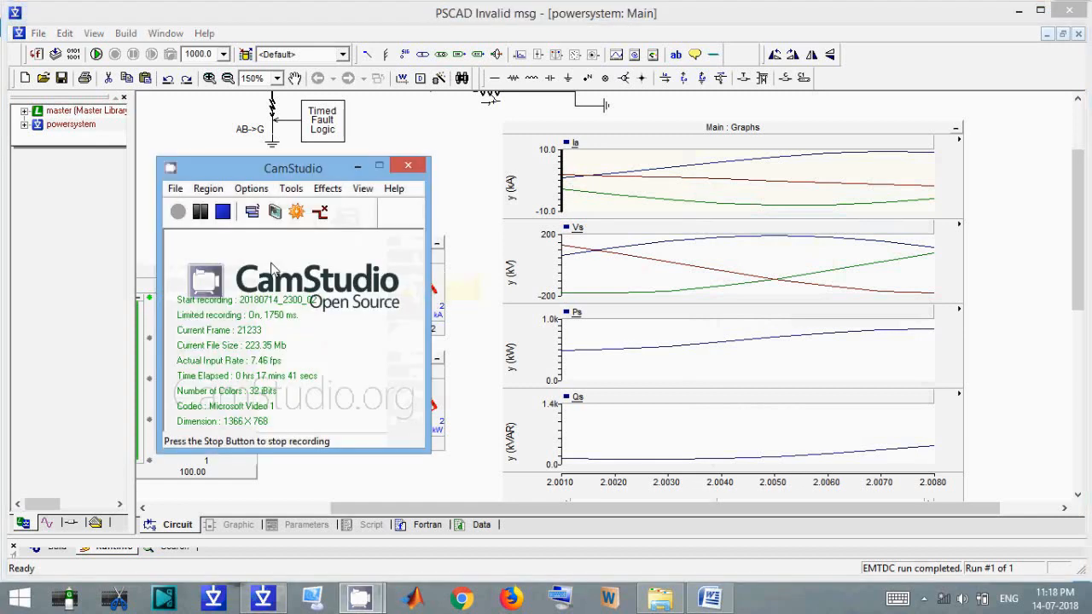
pyautogui.click(358, 166)
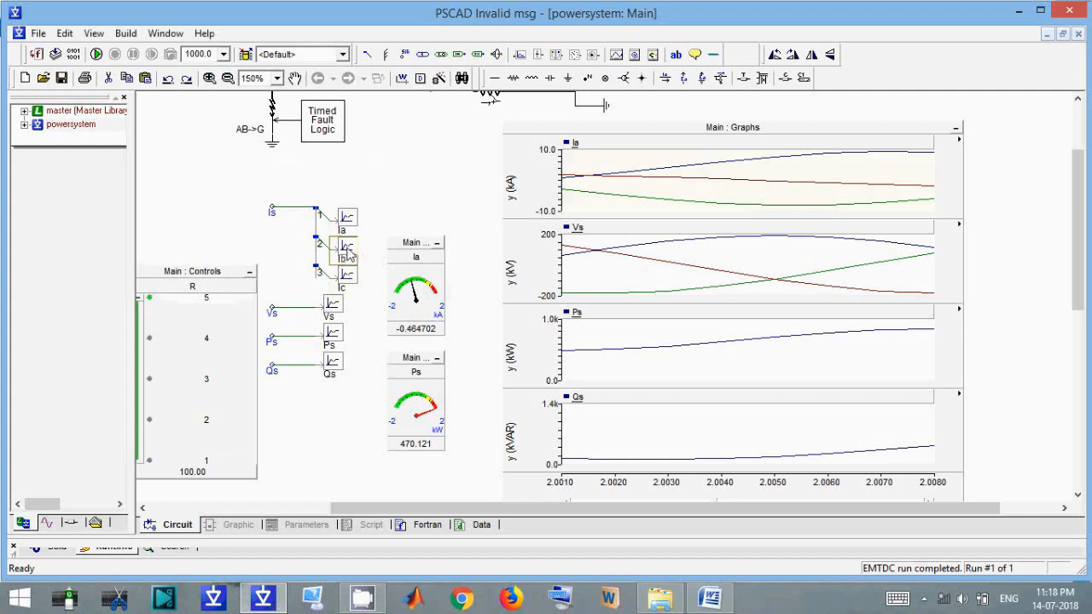
# - Add the Ib and Ic output channels as curves to the graph that holds Ia
pyautogui.moveTo(347, 249)
pyautogui.mouseDown()
pyautogui.moveTo(365, 259)
pyautogui.moveTo(634, 168)
pyautogui.mouseUp()
pyautogui.moveTo(635, 167)
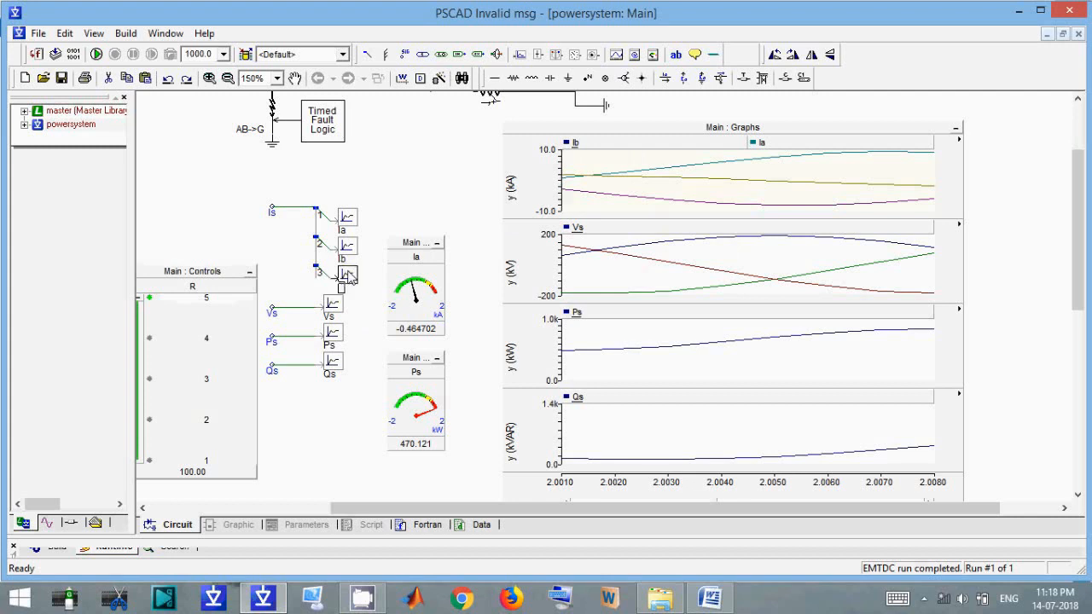
pyautogui.moveTo(348, 277); pyautogui.dragTo(619, 175)
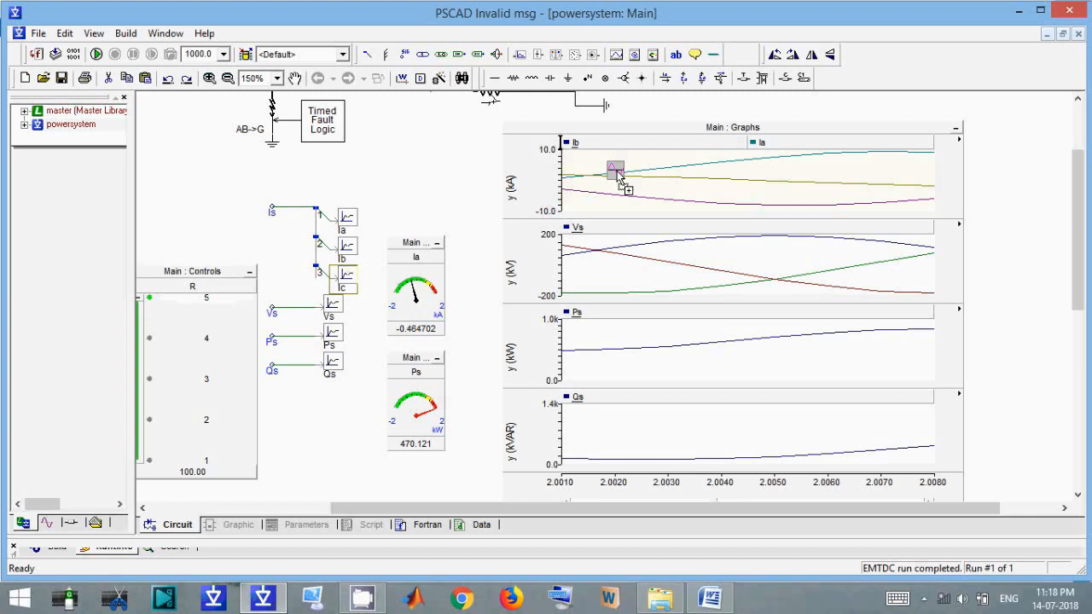
pyautogui.moveTo(619, 175); pyautogui.dragTo(619, 175)
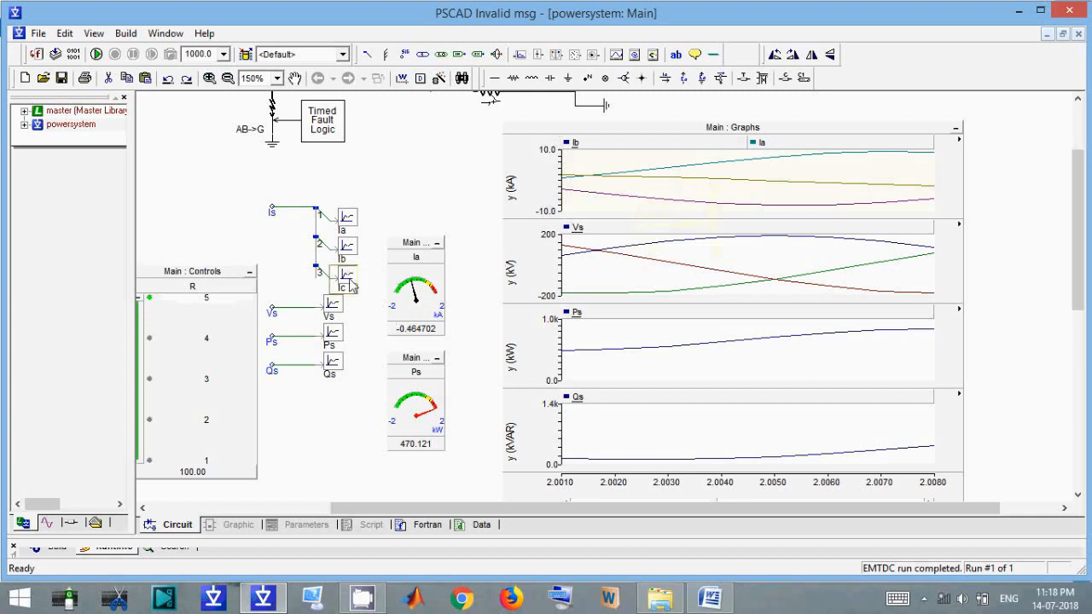
pyautogui.moveTo(348, 277)
pyautogui.mouseDown()
pyautogui.moveTo(612, 240)
pyautogui.moveTo(648, 195)
pyautogui.mouseUp()
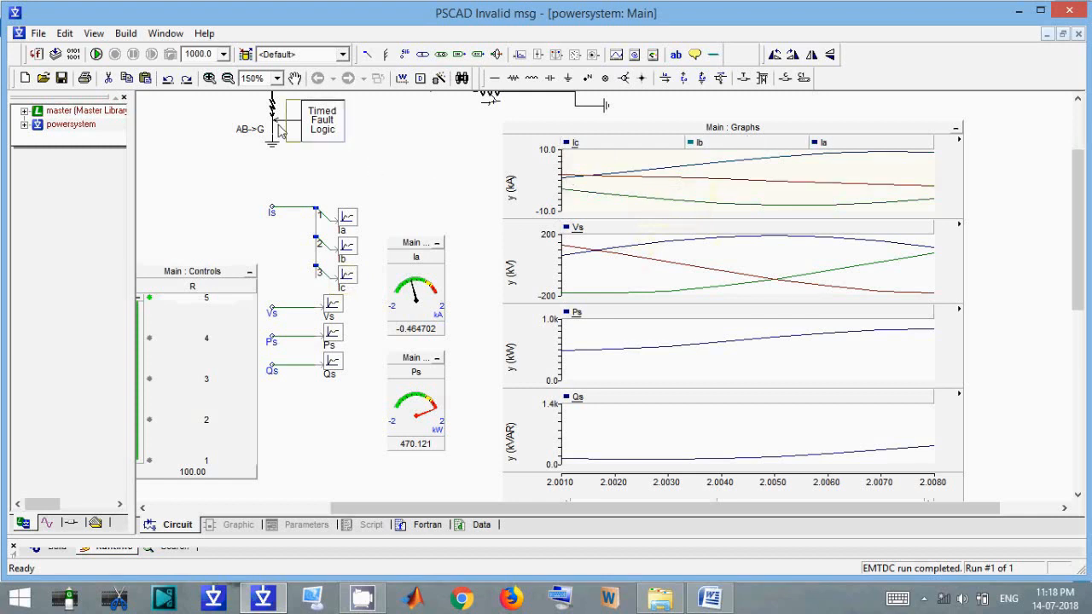
# - Run the simulation, fit the graphs to their full extents and zoom in time to about 1.96 to 2.04 s around the fault start
pyautogui.click(96, 54)
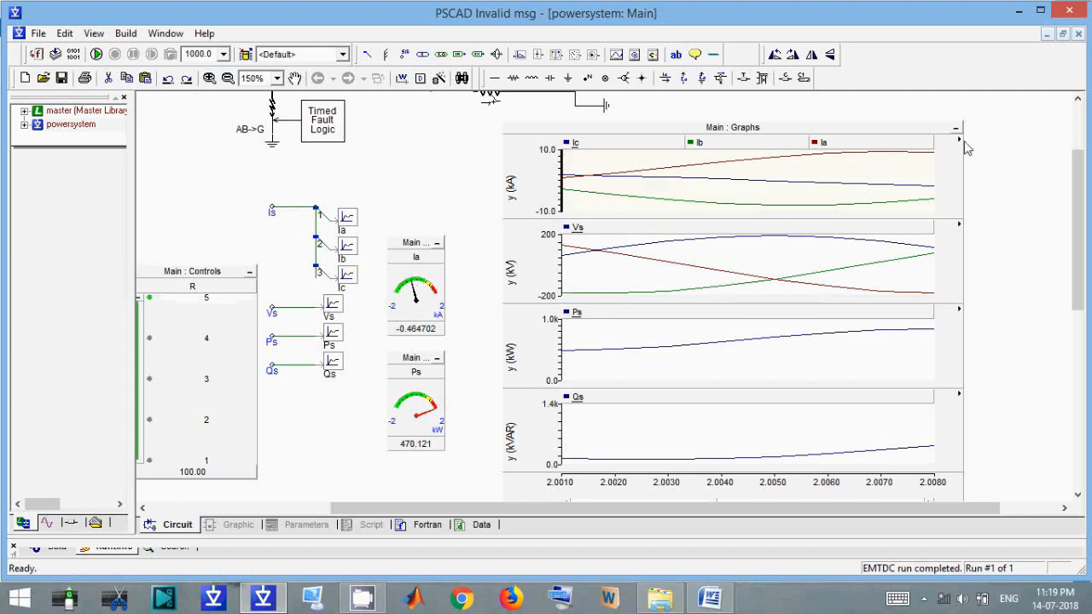
pyautogui.moveTo(959, 146)
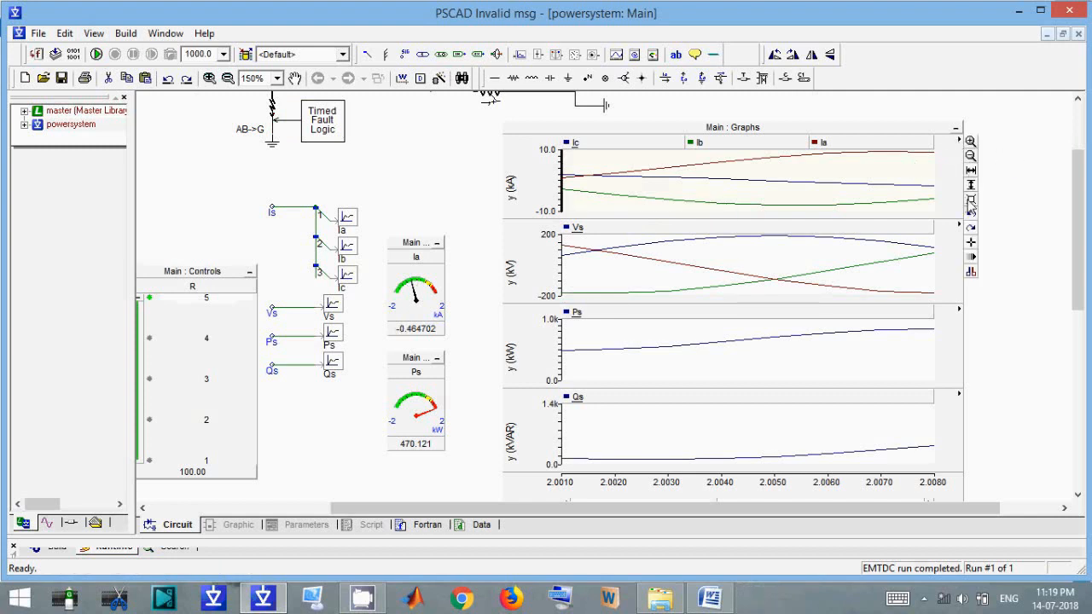
pyautogui.click(970, 199)
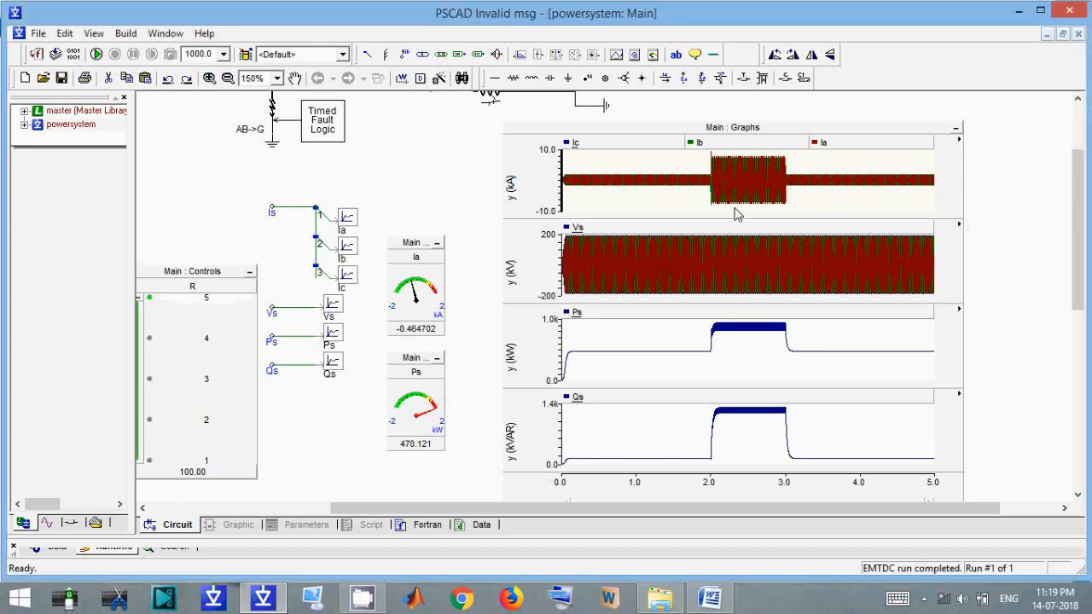
pyautogui.moveTo(697, 155); pyautogui.dragTo(720, 205)
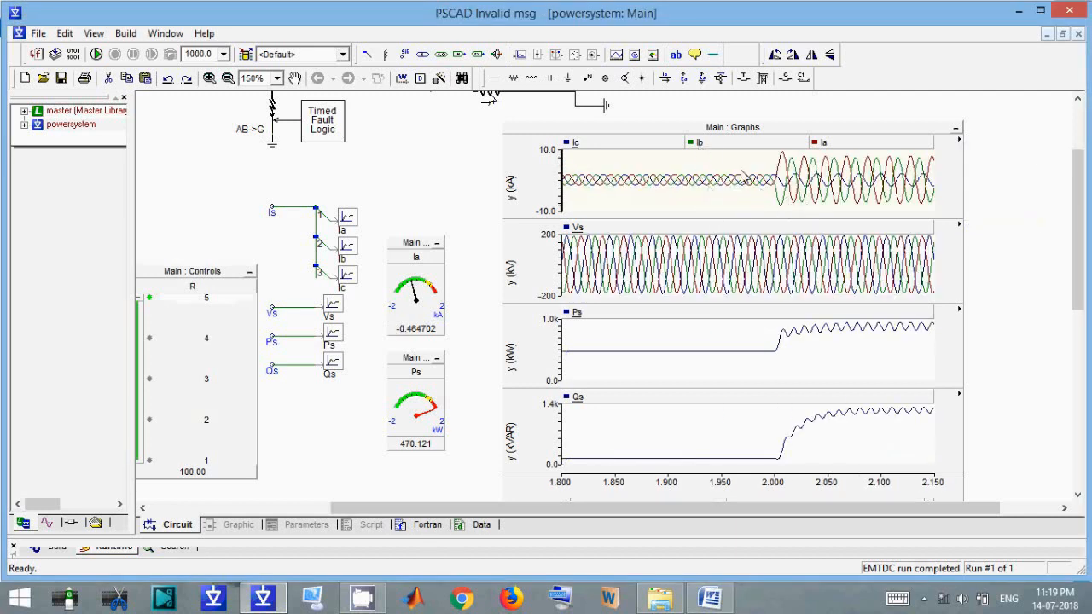
pyautogui.moveTo(738, 134); pyautogui.dragTo(812, 198)
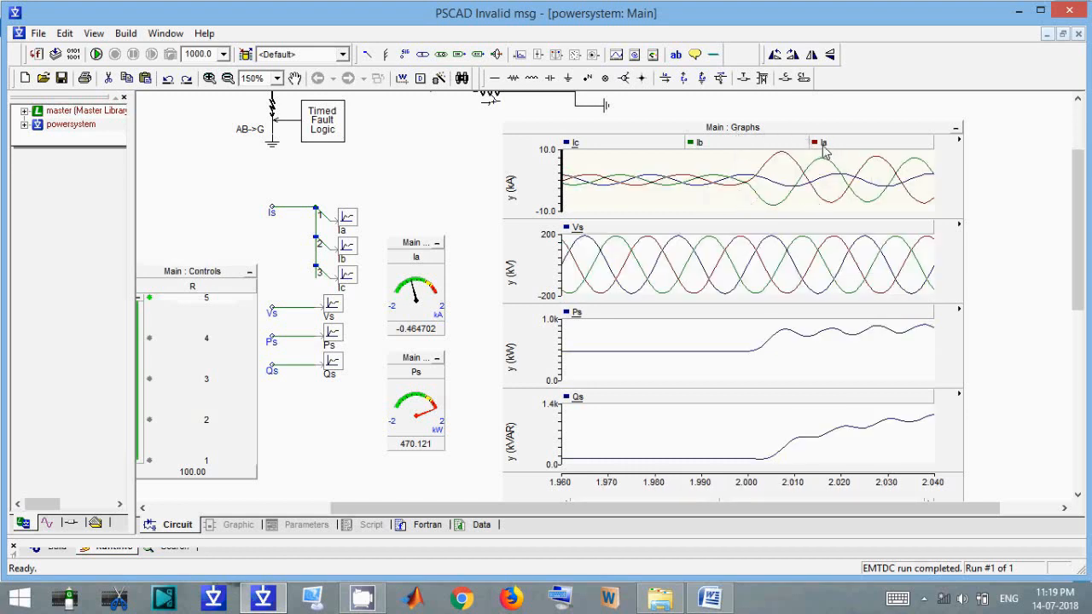
# - Reorder the curves in the phase-current graph to Ia, Ib, Ic and fit the time axis to its full extent
pyautogui.moveTo(825, 150)
pyautogui.moveTo(834, 180)
pyautogui.mouseDown()
pyautogui.moveTo(817, 160)
pyautogui.moveTo(859, 151)
pyautogui.moveTo(589, 137)
pyautogui.mouseUp()
pyautogui.moveTo(848, 146); pyautogui.dragTo(684, 142)
pyautogui.press('x')
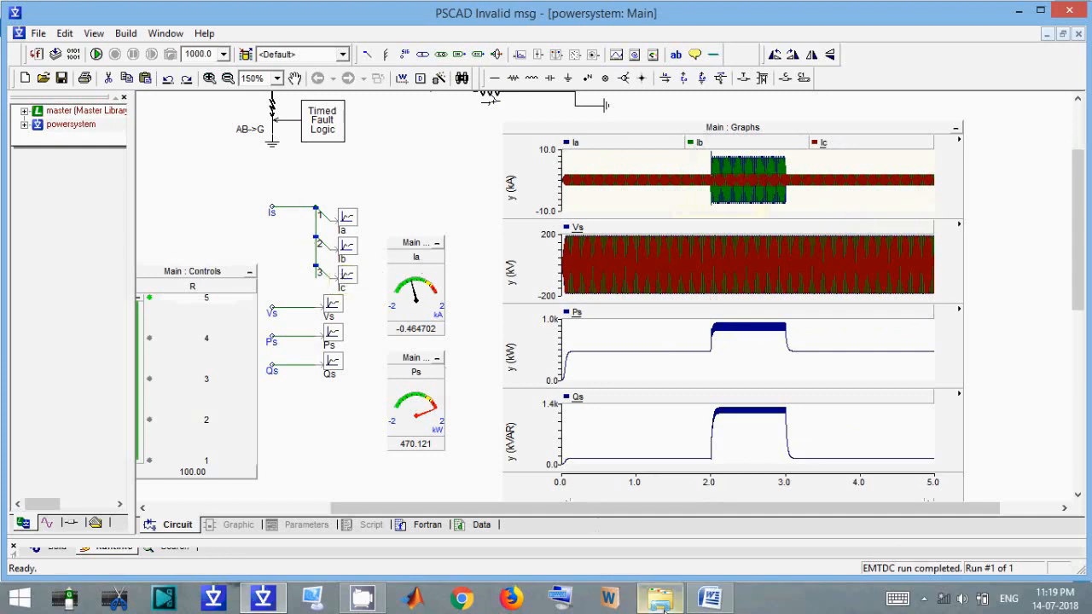
# - Switch to the Word tutorial outline, check the item on FFT analysis to find phasor, and return to PSCAD
pyautogui.click(711, 600)
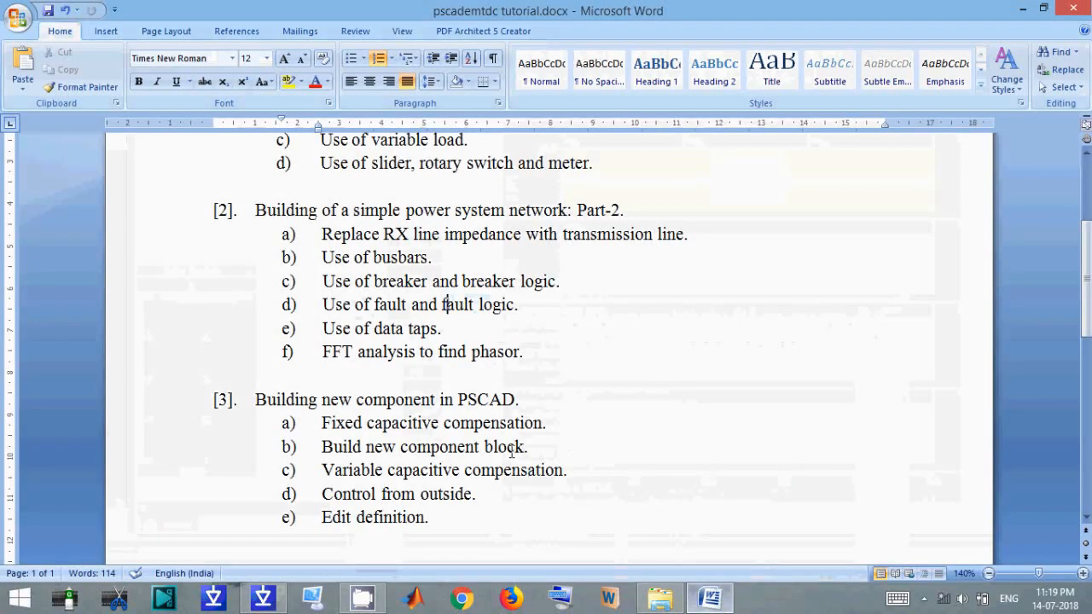
pyautogui.moveTo(325, 353); pyautogui.dragTo(527, 352)
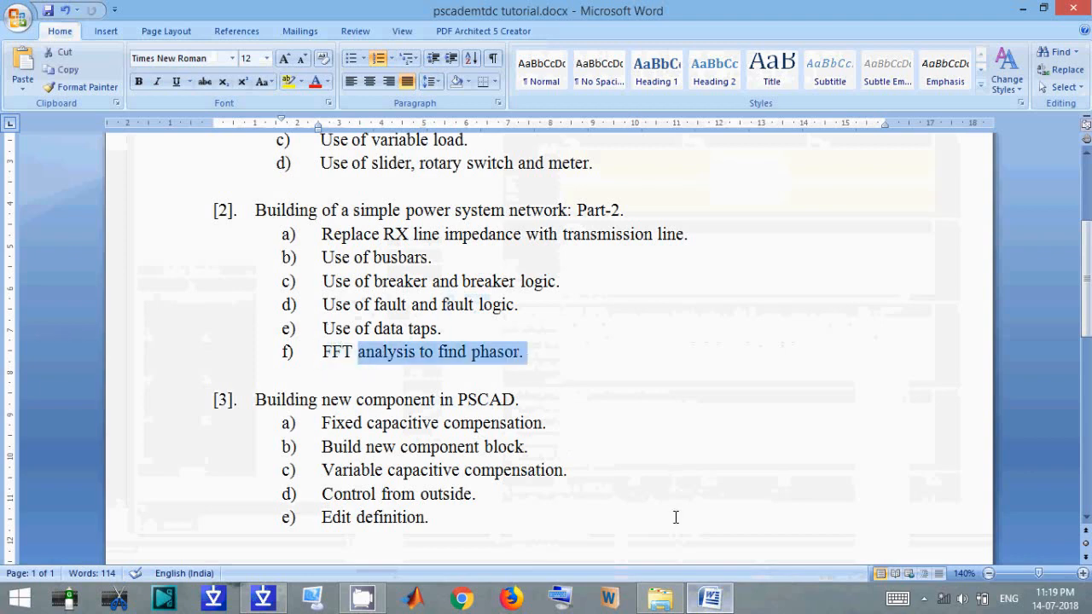
pyautogui.click(713, 602)
# - Move the R control panel and its rotary switch further down to free the area beside the output channels
pyautogui.scroll(2, 461, 164)
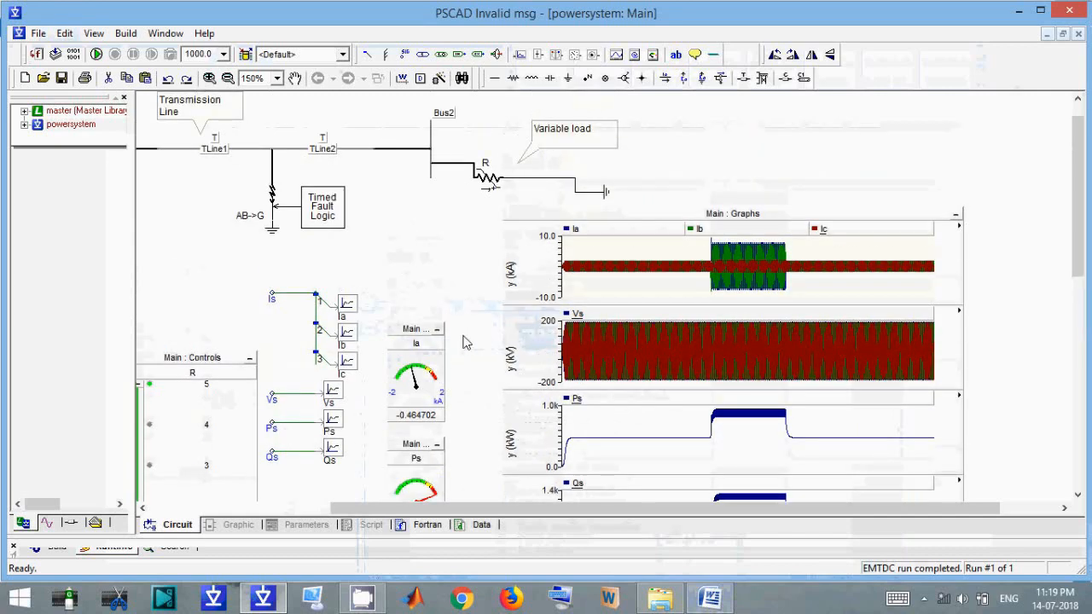
pyautogui.moveTo(485, 505); pyautogui.dragTo(295, 488)
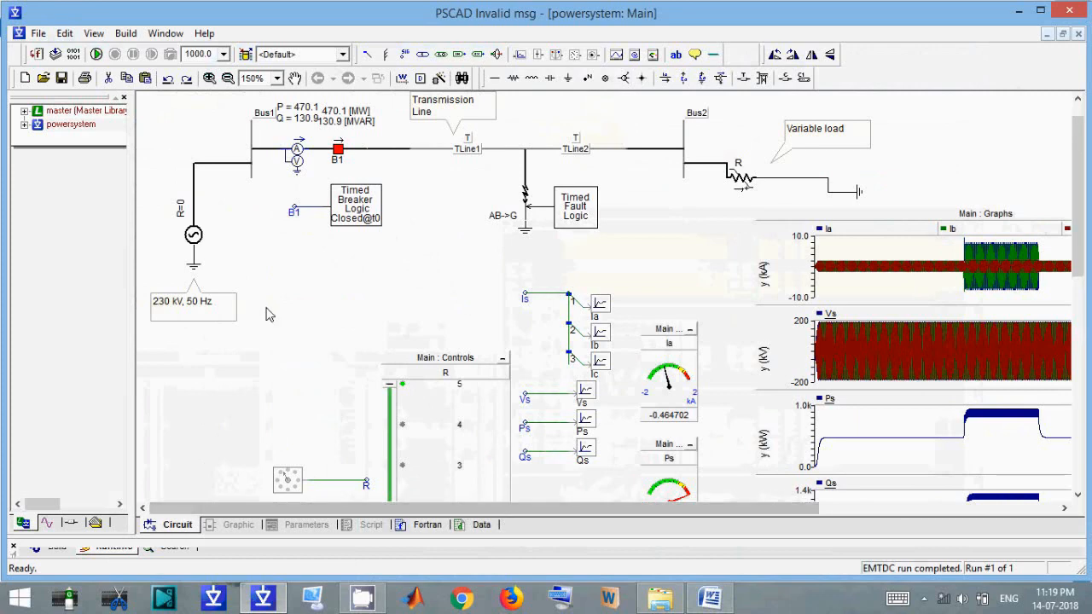
pyautogui.scroll(-3, 290, 303)
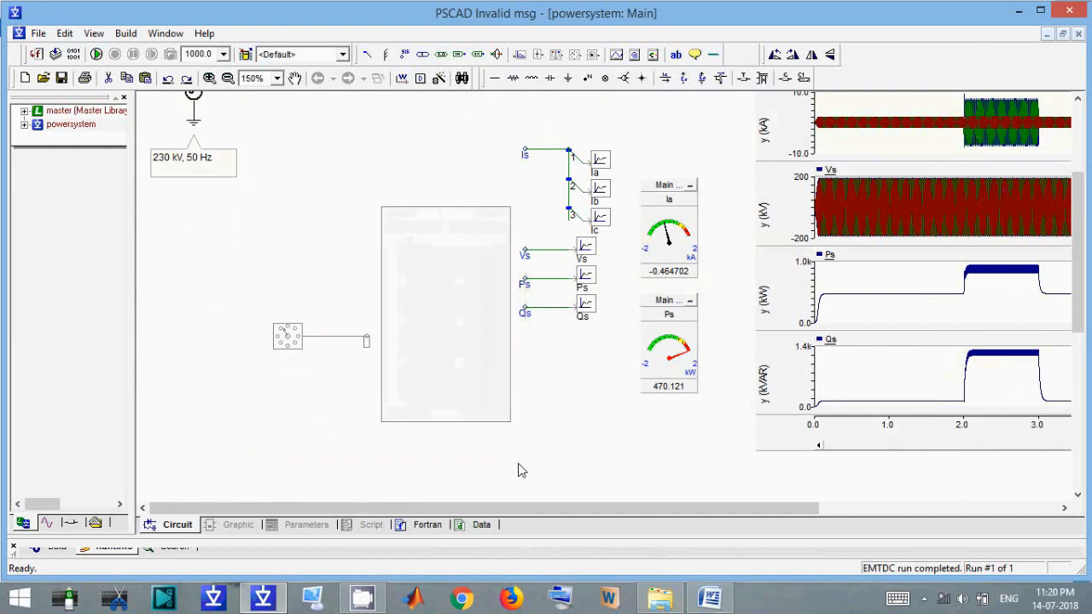
pyautogui.moveTo(480, 287)
pyautogui.mouseDown()
pyautogui.moveTo(451, 397)
pyautogui.moveTo(446, 537)
pyautogui.mouseUp()
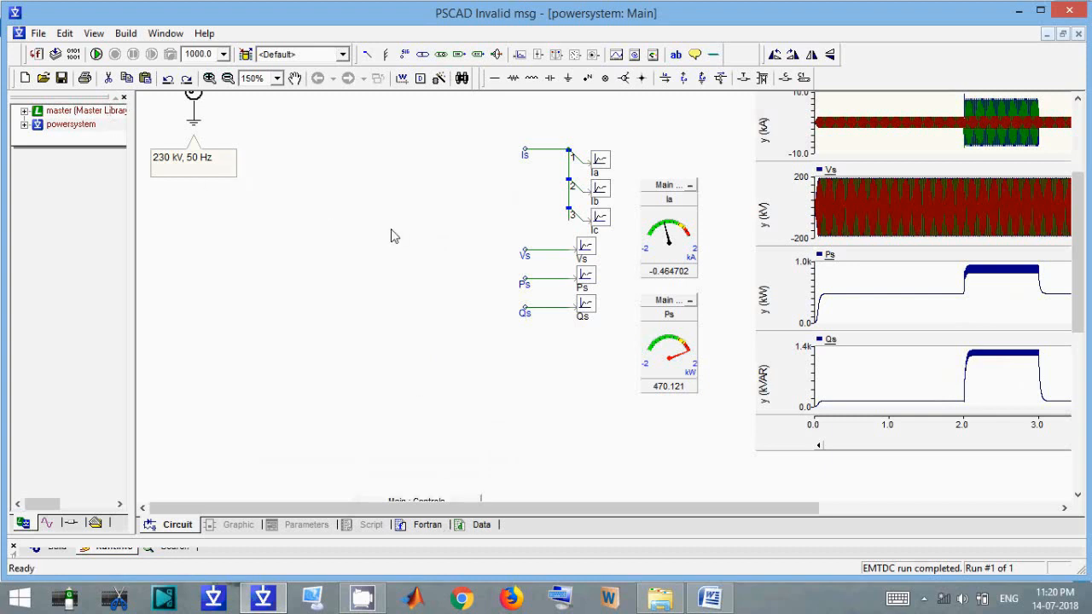
# - Open the CSMF page of the master library
pyautogui.doubleClick(97, 113)
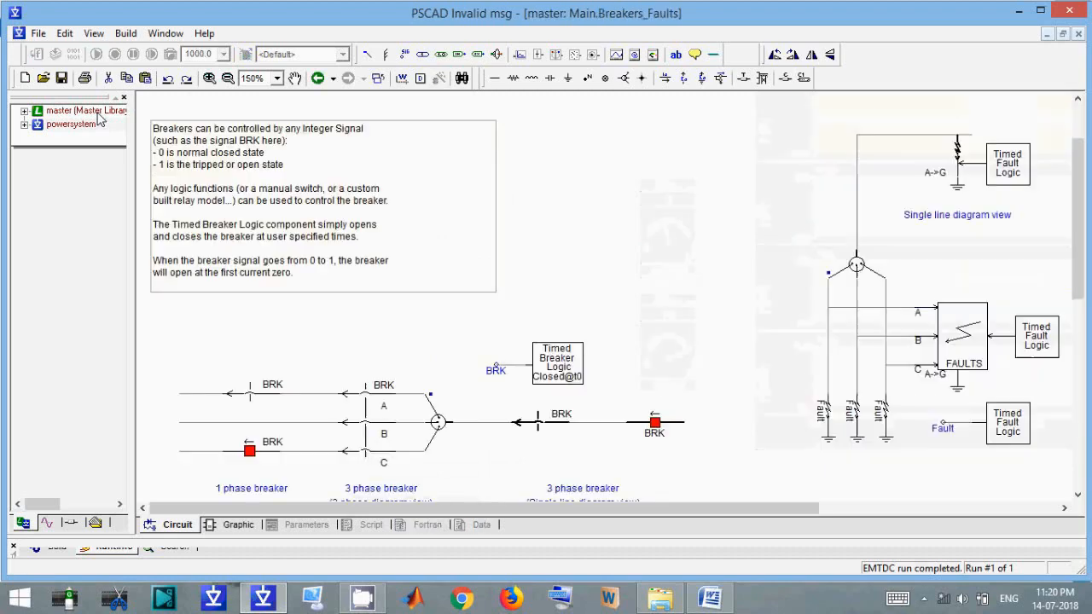
pyautogui.doubleClick(599, 267)
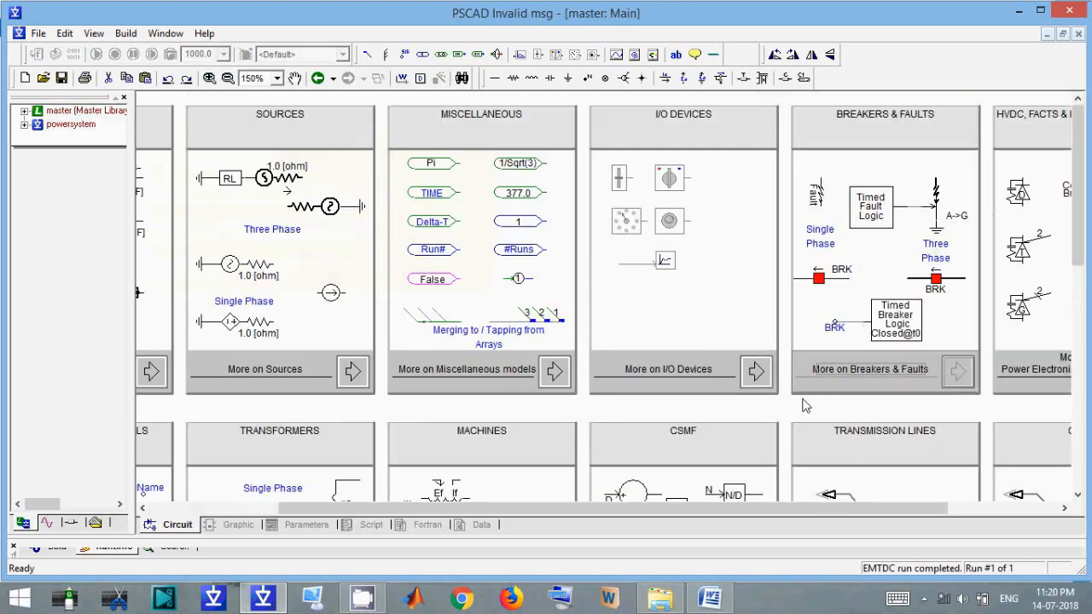
pyautogui.scroll(-5, 804, 404)
pyautogui.scroll(-3, 804, 404)
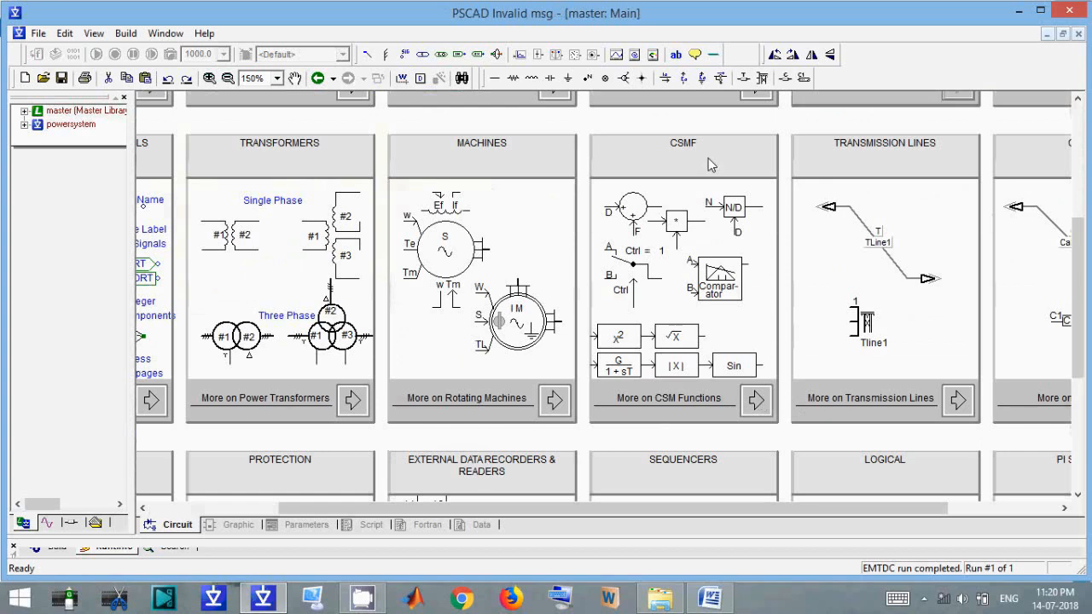
pyautogui.doubleClick(687, 397)
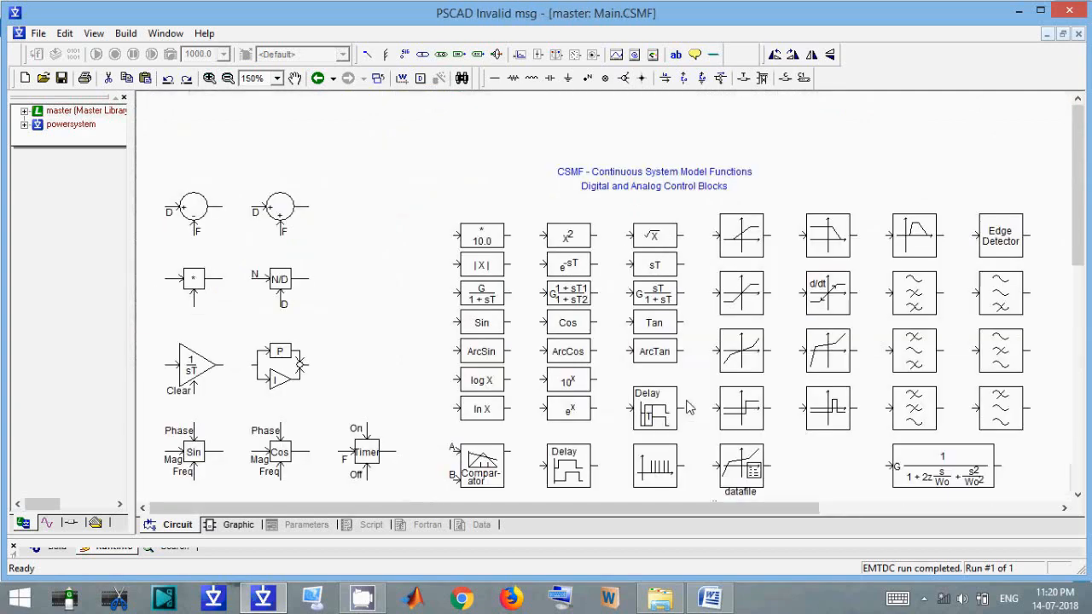
# - Copy the FFT block from the CSMF page into the powersystem circuit, in the free area beside the output channels
pyautogui.scroll(-5, 661, 365)
pyautogui.scroll(-4, 661, 365)
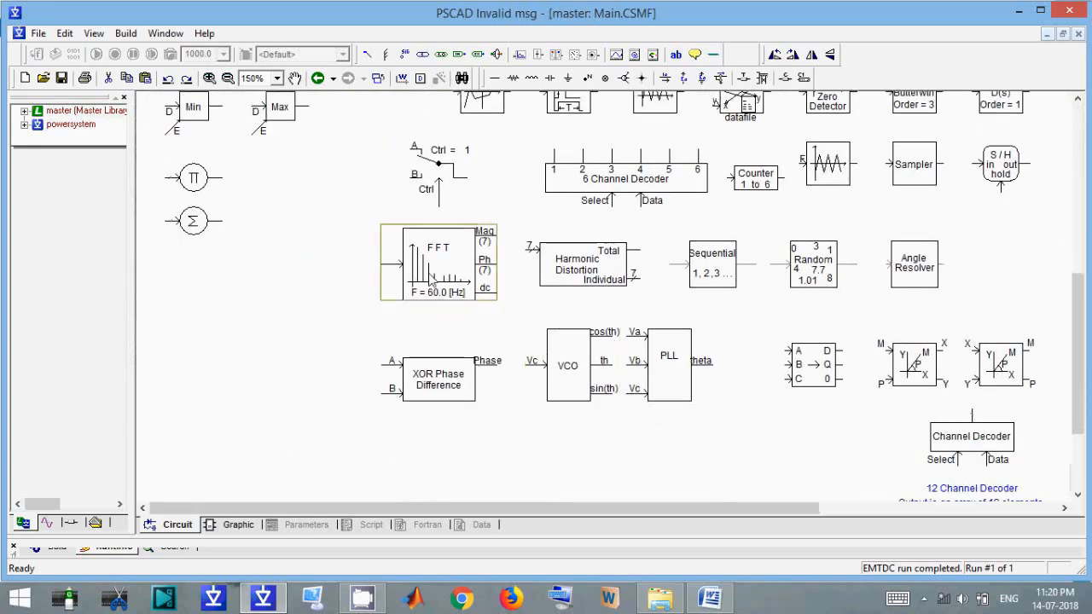
pyautogui.click(473, 268)
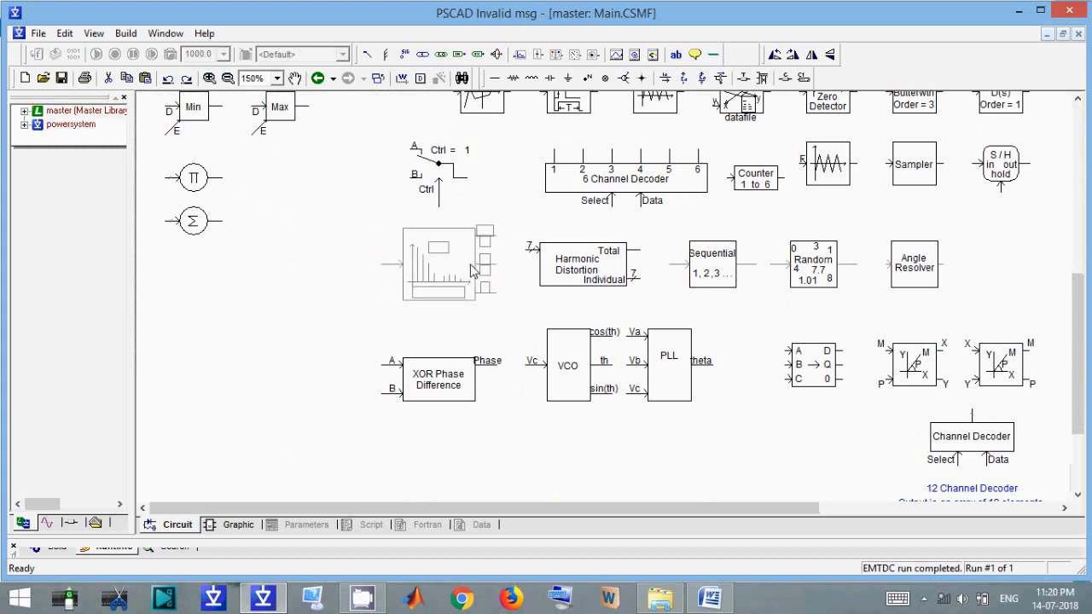
pyautogui.doubleClick(86, 126)
pyautogui.hotkey('ctrl', 'v')
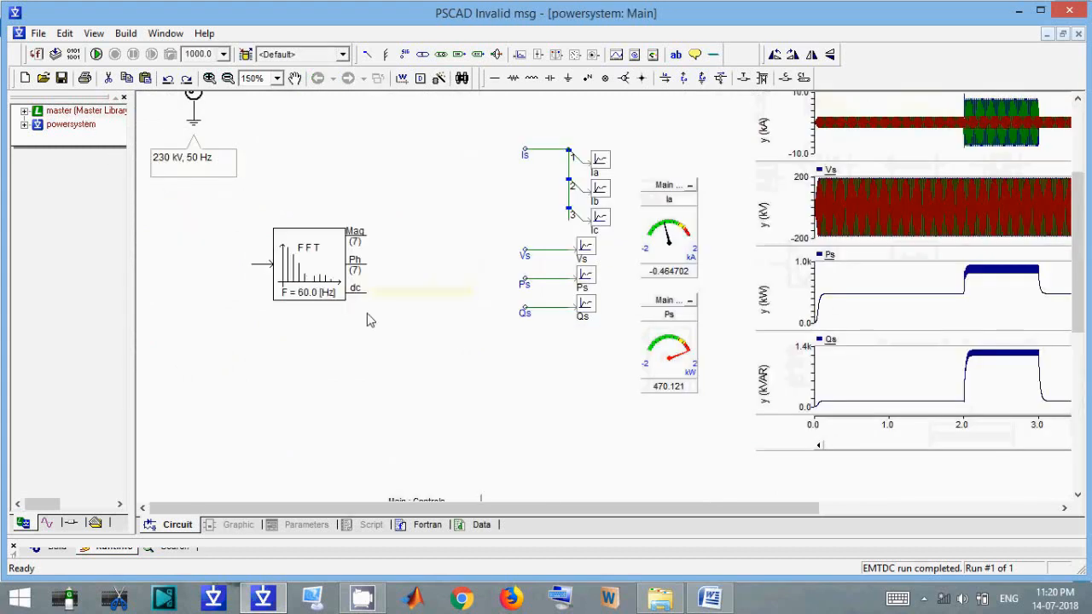
pyautogui.click(317, 267)
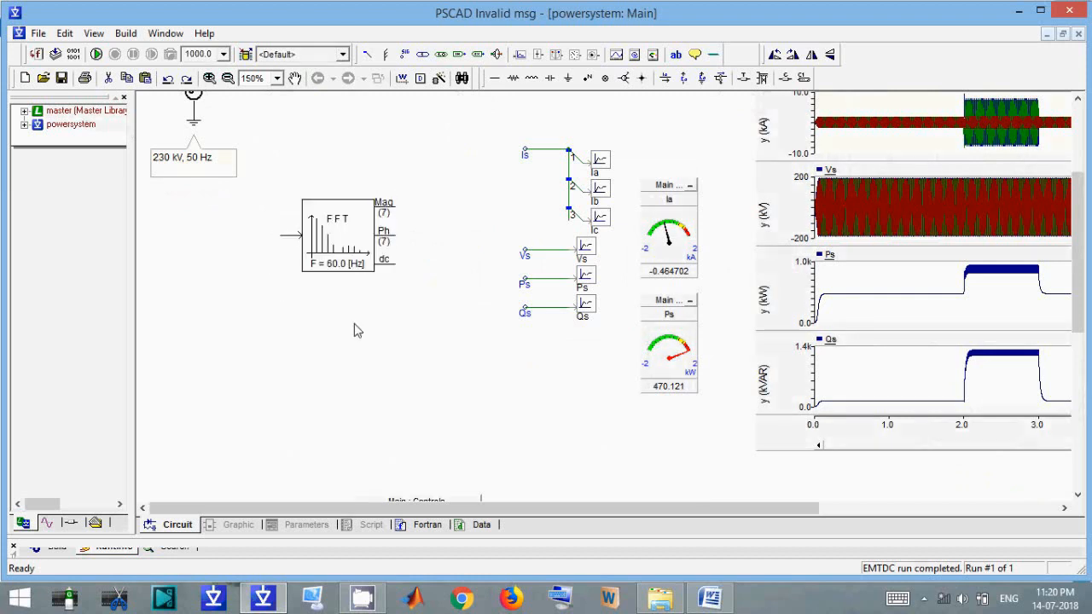
# - Set the FFT block's type to +/-/0 Seq and its base frequency to 50.0 Hz
pyautogui.doubleClick(339, 254)
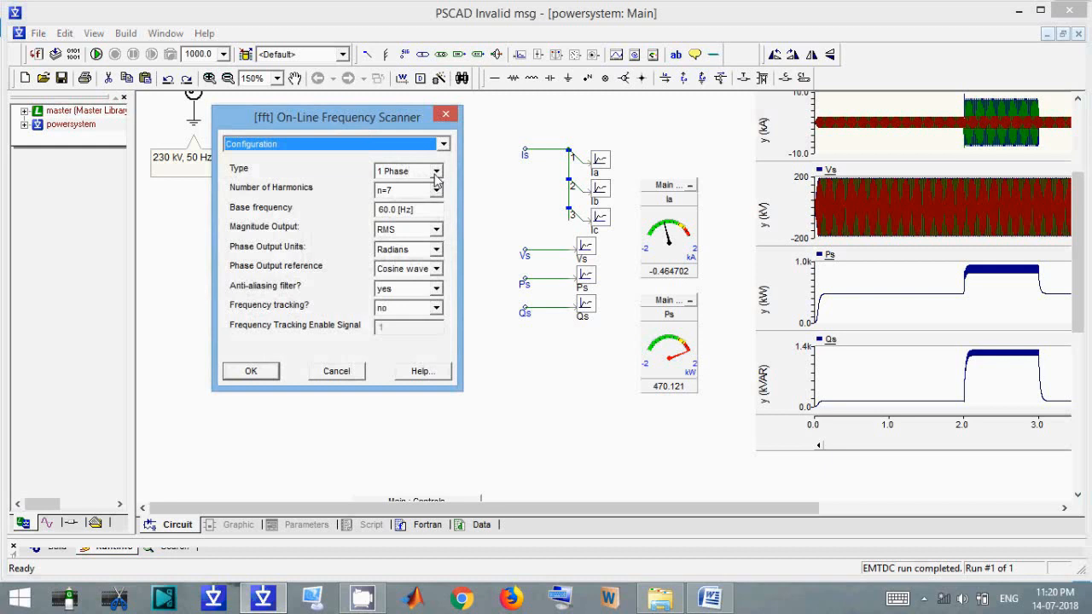
pyautogui.click(434, 174)
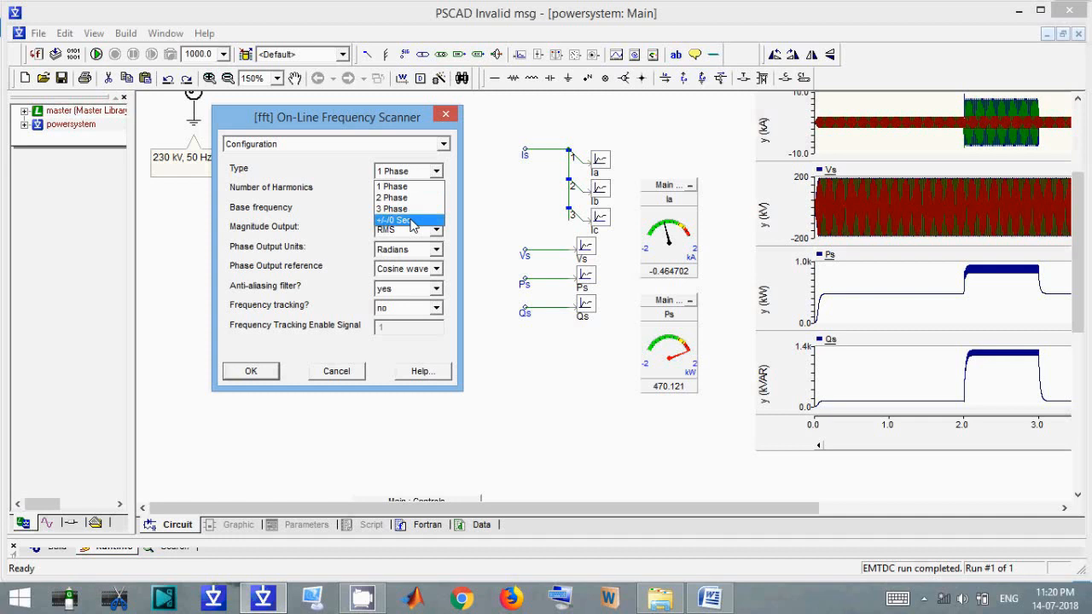
pyautogui.click(413, 223)
pyautogui.click(378, 209)
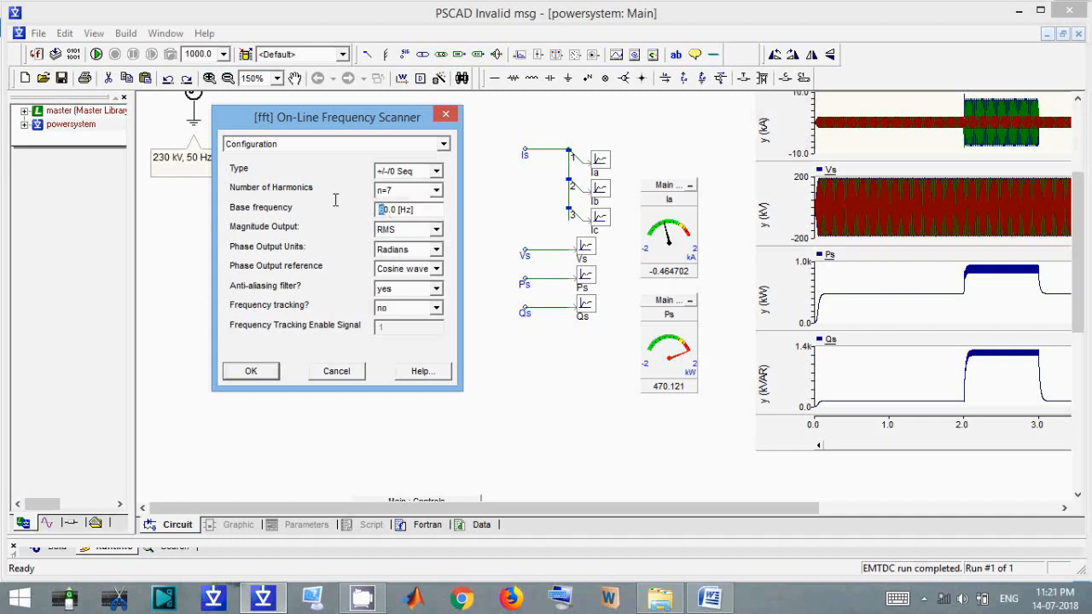
pyautogui.press('Delete')
pyautogui.write('5')
# - Keep the number of harmonics at n=7 and the phase output in radians, and accept the FFT settings
pyautogui.click(436, 190)
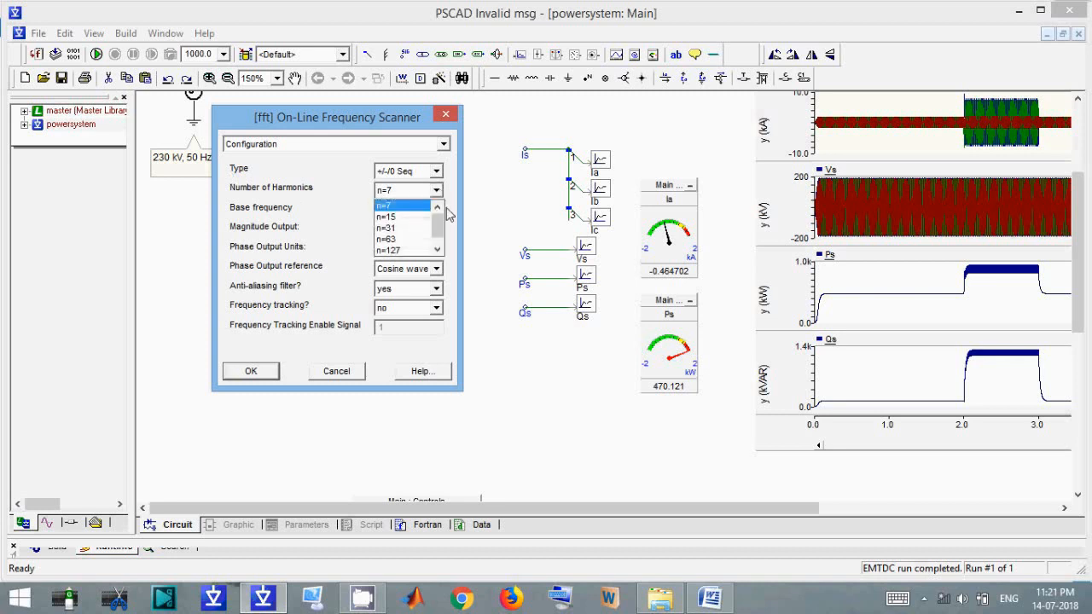
pyautogui.click(388, 207)
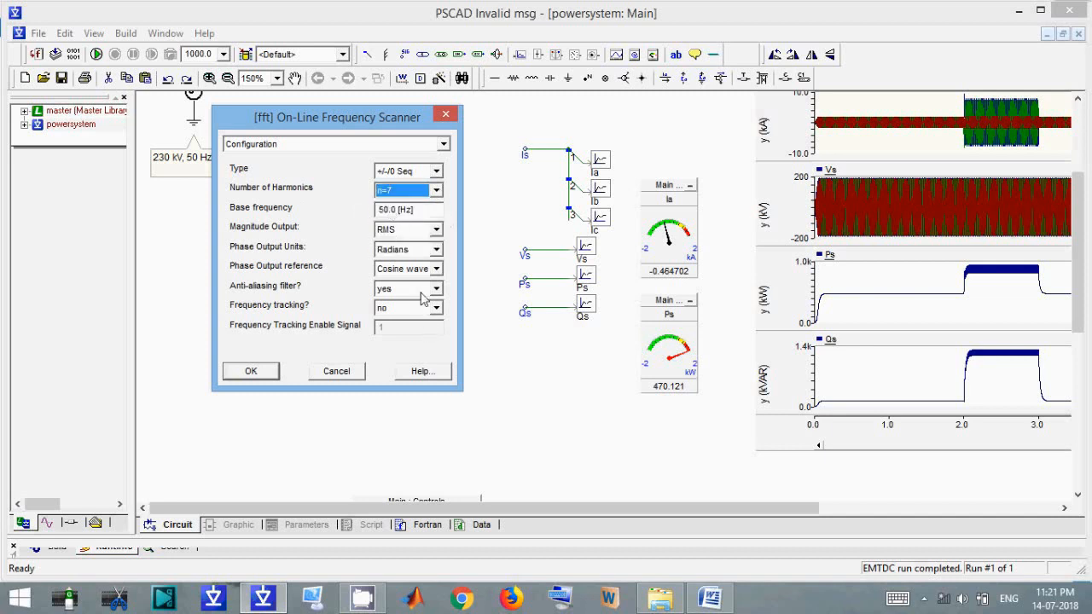
pyautogui.click(437, 191)
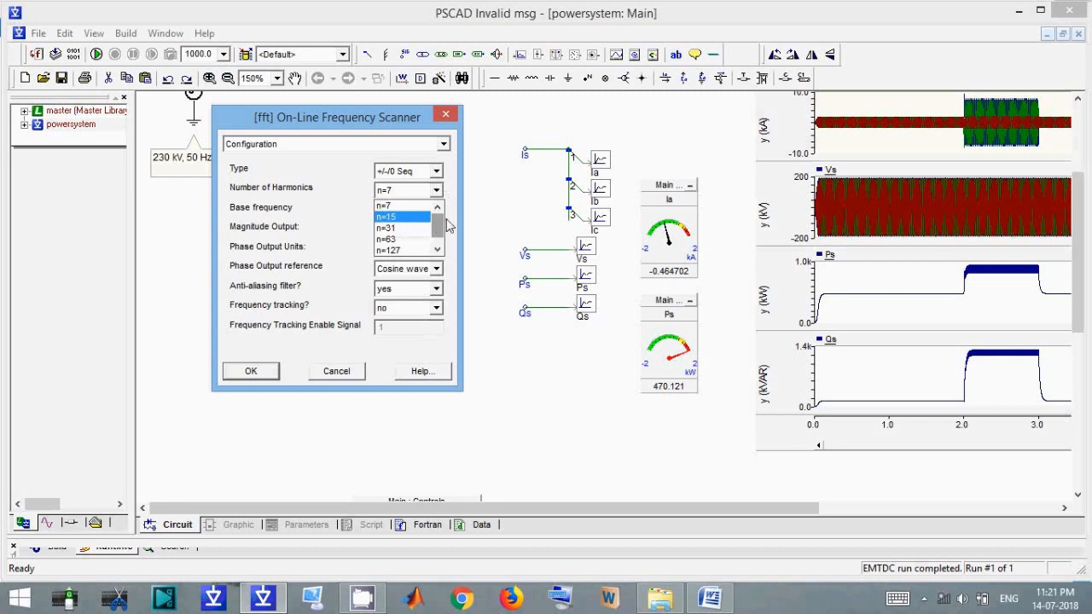
pyautogui.moveTo(440, 230)
pyautogui.mouseDown()
pyautogui.moveTo(442, 242)
pyautogui.moveTo(445, 221)
pyautogui.mouseUp()
pyautogui.click(396, 205)
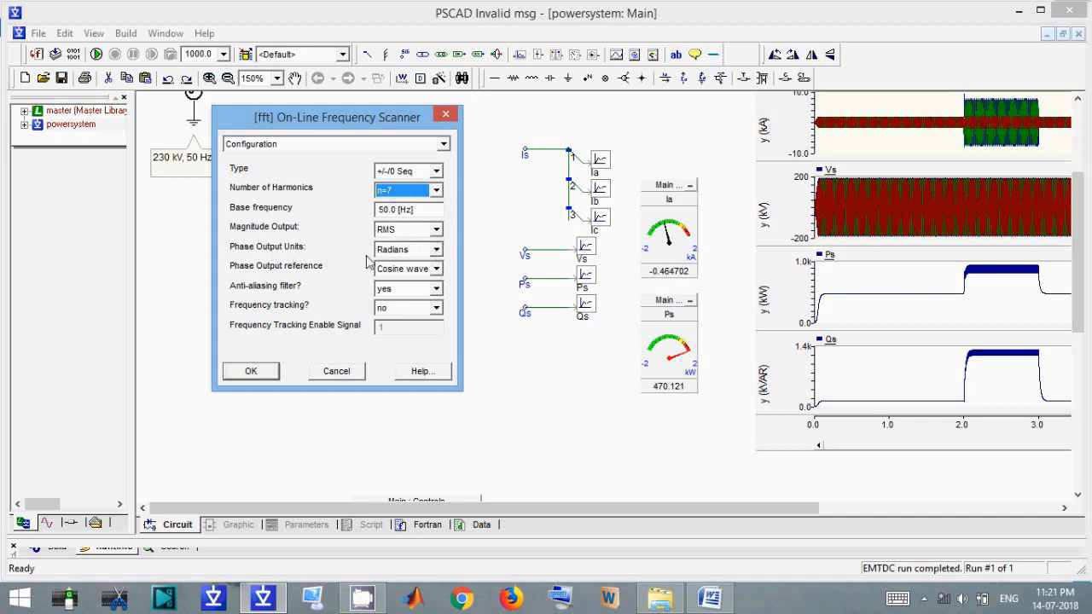
pyautogui.click(407, 253)
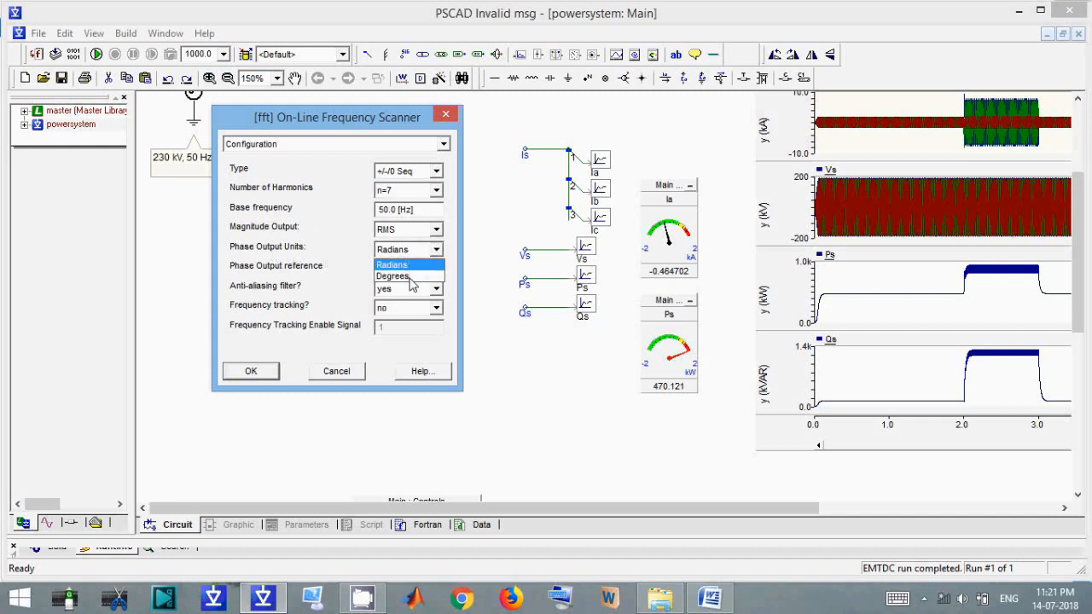
pyautogui.click(391, 265)
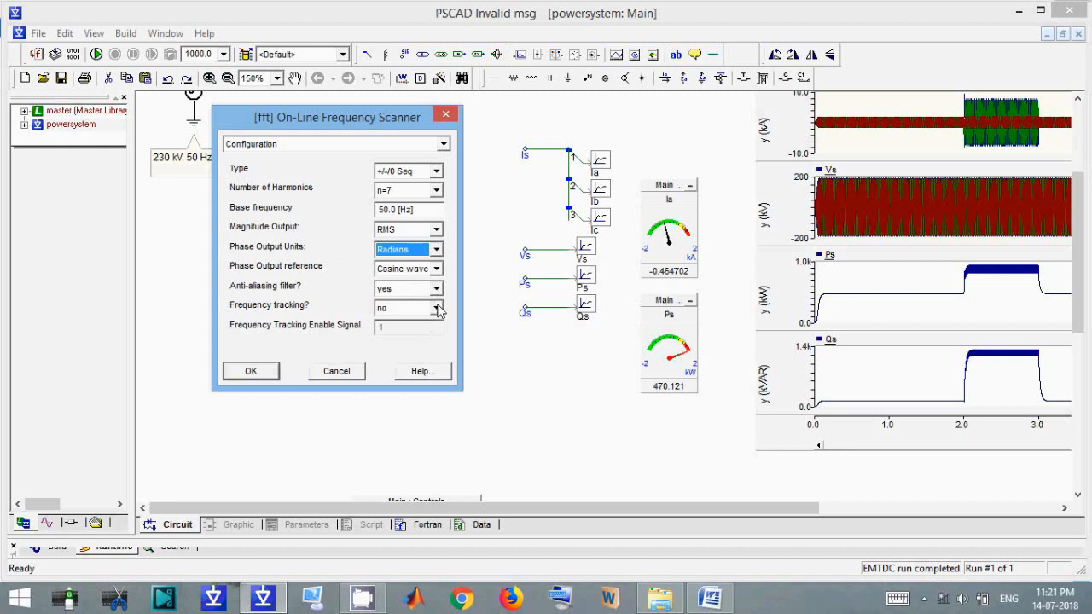
pyautogui.click(304, 144)
pyautogui.click(293, 170)
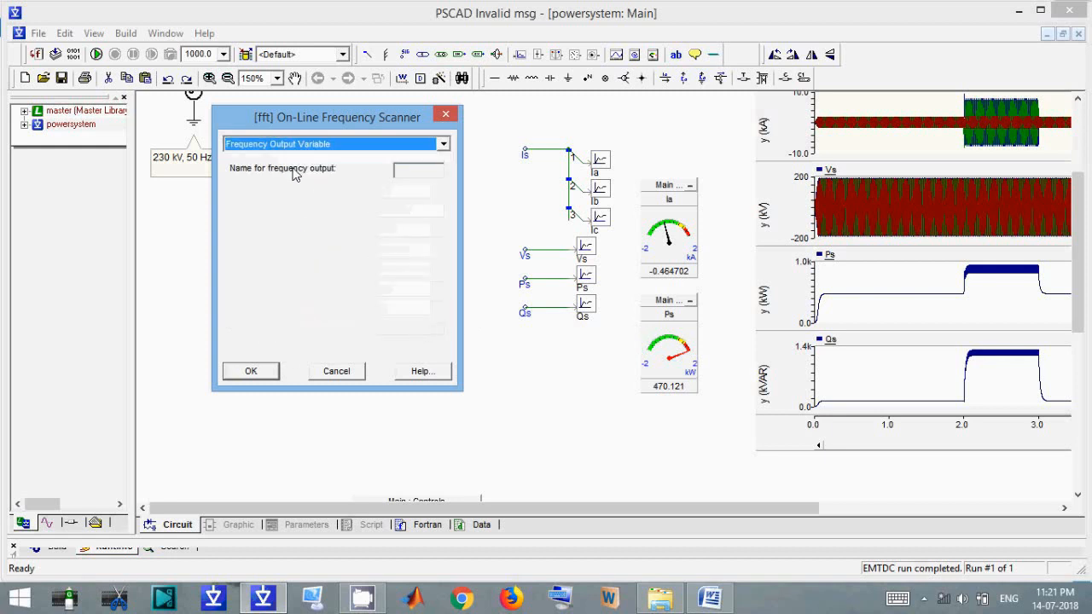
pyautogui.click(251, 372)
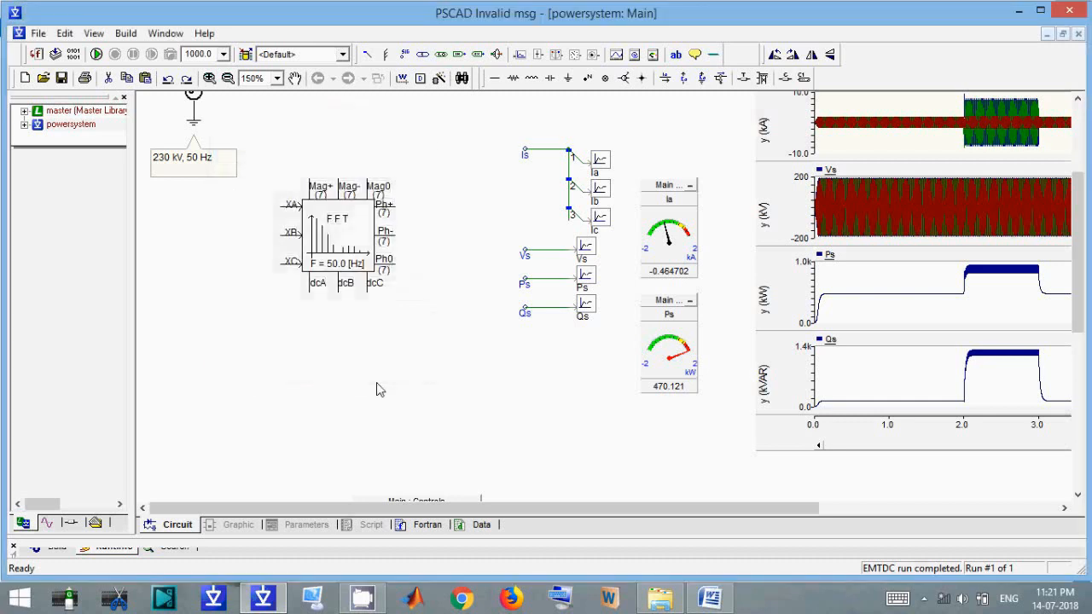
# - Move the FFT block lower and connect a copy of the Is label with its three data taps to inputs XA, XB and XC
pyautogui.moveTo(348, 226); pyautogui.dragTo(312, 324)
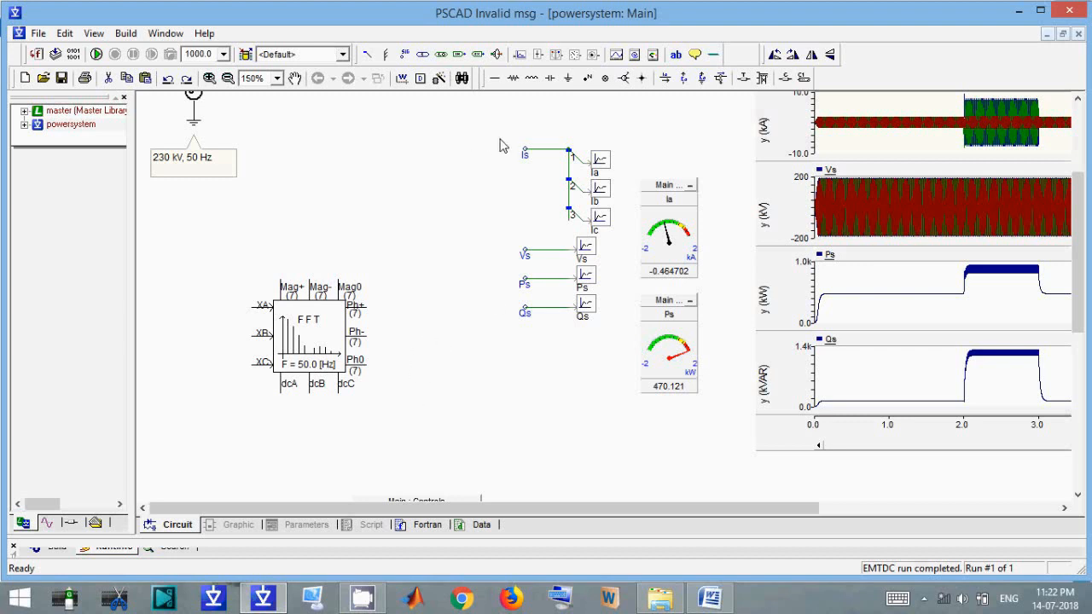
pyautogui.moveTo(501, 125); pyautogui.dragTo(595, 245)
pyautogui.hotkey('ctrl', 'c')
pyautogui.hotkey('ctrl', 'v')
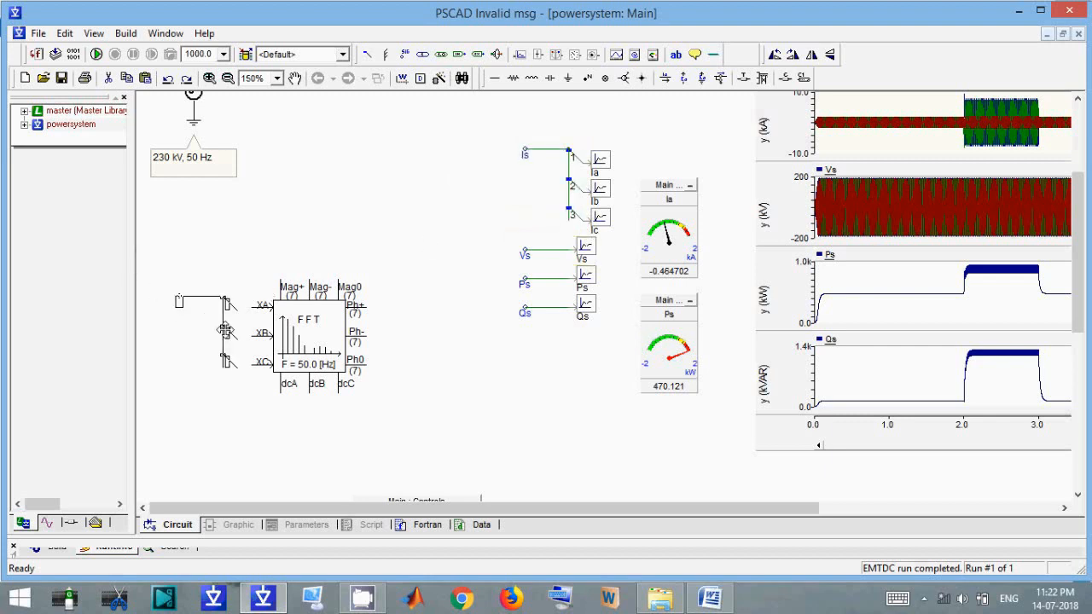
pyautogui.click(241, 325)
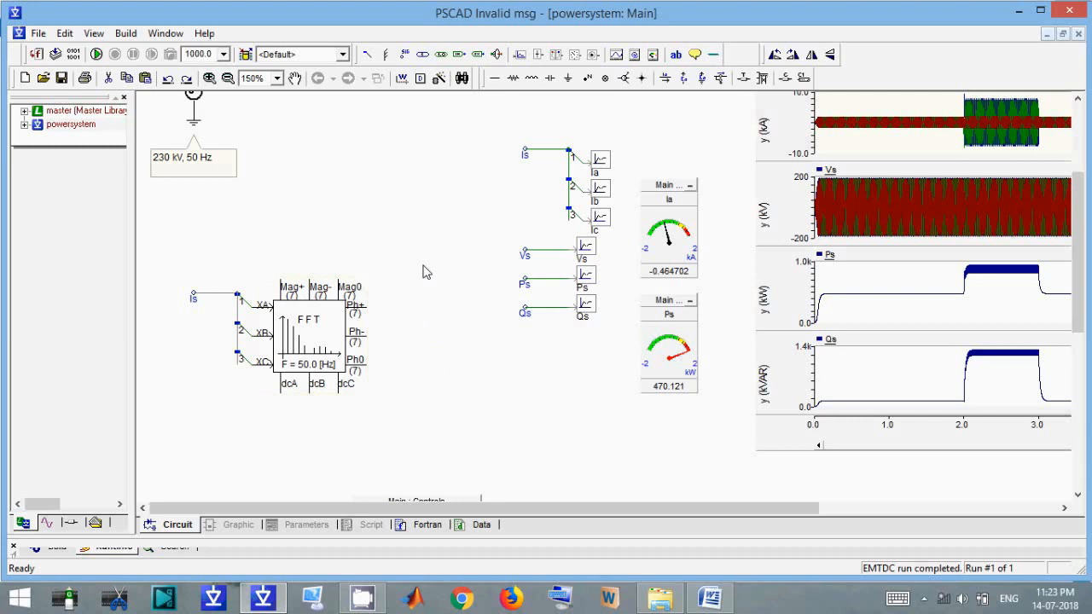
# - Add a data tap, rotate it, and attach it to the FFT block's Mag+ output
pyautogui.click(369, 60)
pyautogui.click(313, 229)
pyautogui.press('r')
pyautogui.press('r')
pyautogui.press('r')
pyautogui.moveTo(317, 247); pyautogui.dragTo(288, 271)
pyautogui.click(292, 280)
pyautogui.click(290, 271)
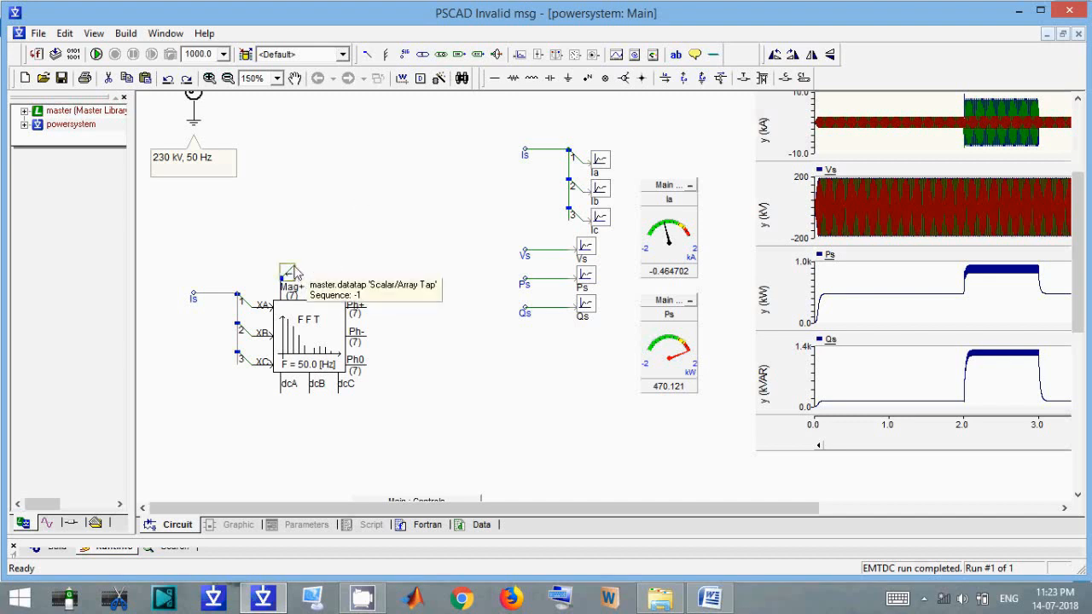
# - Add an output channel, rotate it, and place it on the data tap above the Mag+ output
pyautogui.click(519, 56)
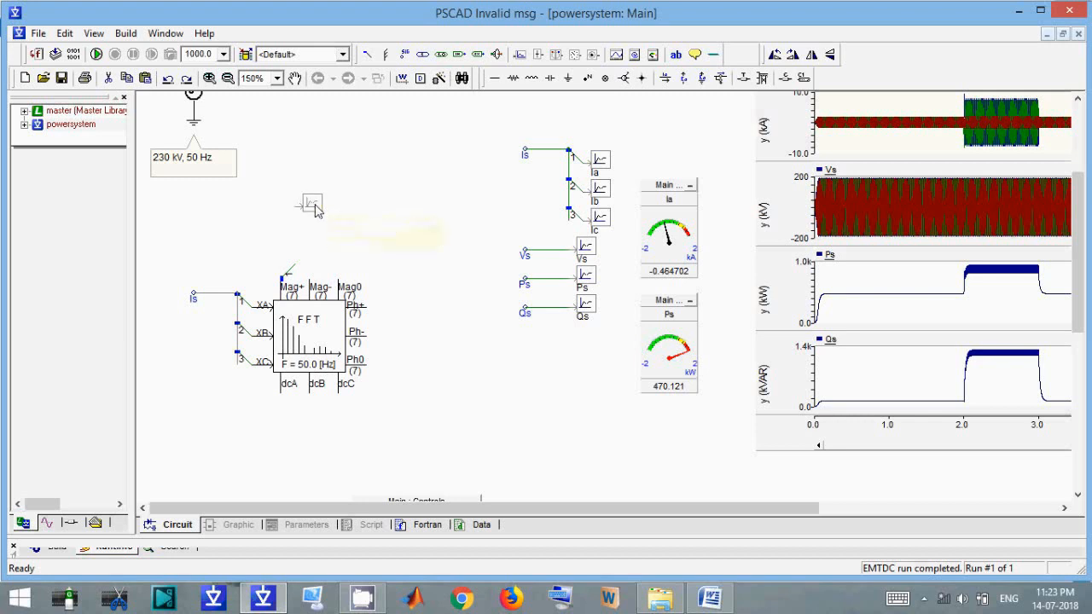
pyautogui.press('r')
pyautogui.press('r')
pyautogui.moveTo(277, 211); pyautogui.dragTo(293, 247)
# - Title the Mag+ output channel Ia_PM1, display the title on its icon, and set the unit to kA
pyautogui.doubleClick(292, 249)
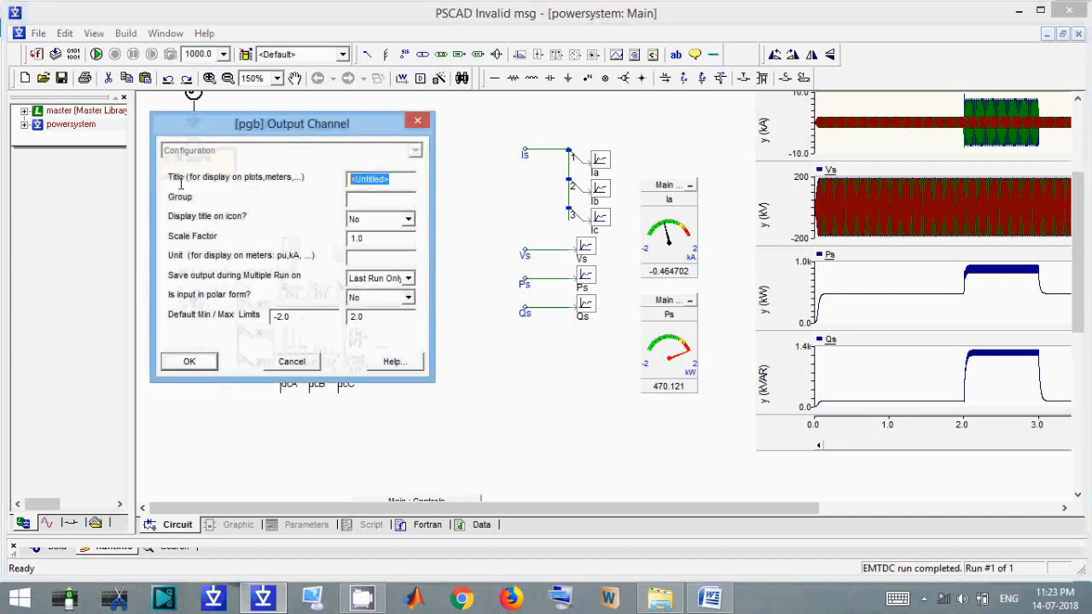
pyautogui.write('Ia_PM1')
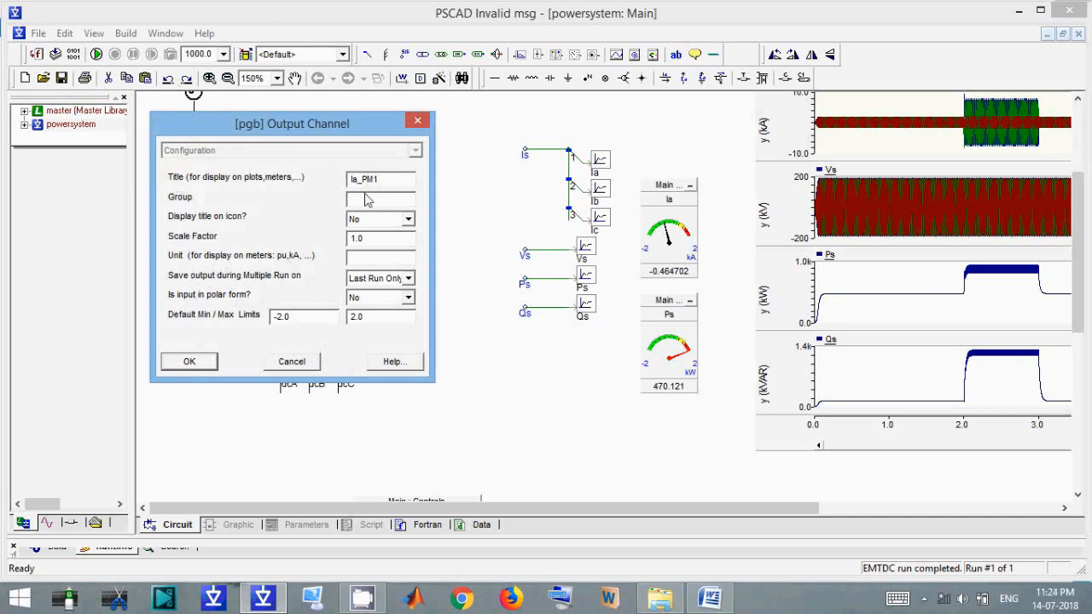
pyautogui.click(390, 218)
pyautogui.click(362, 246)
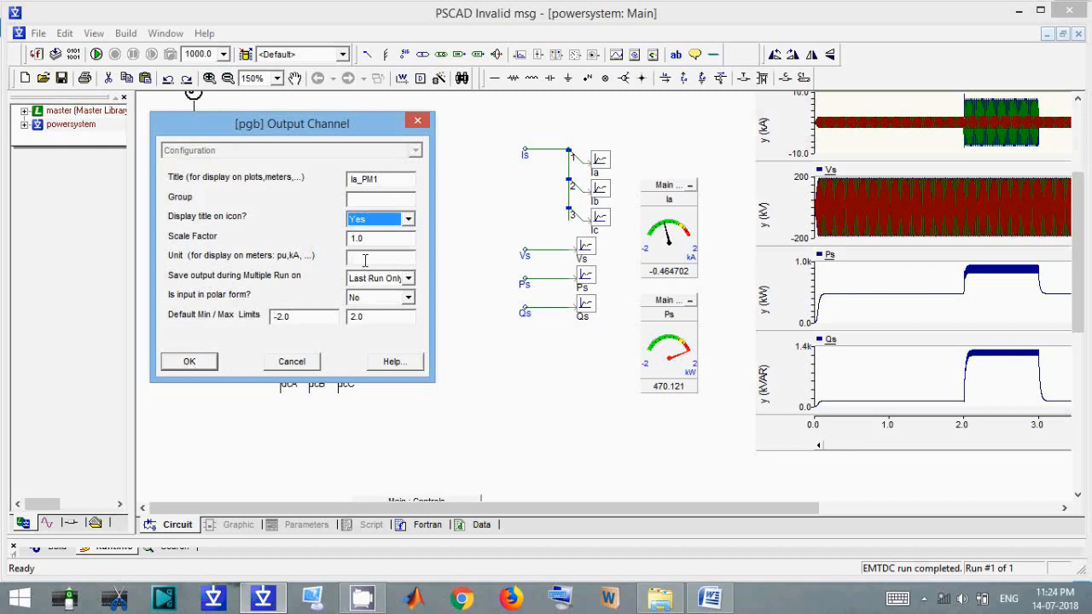
pyautogui.click(365, 260)
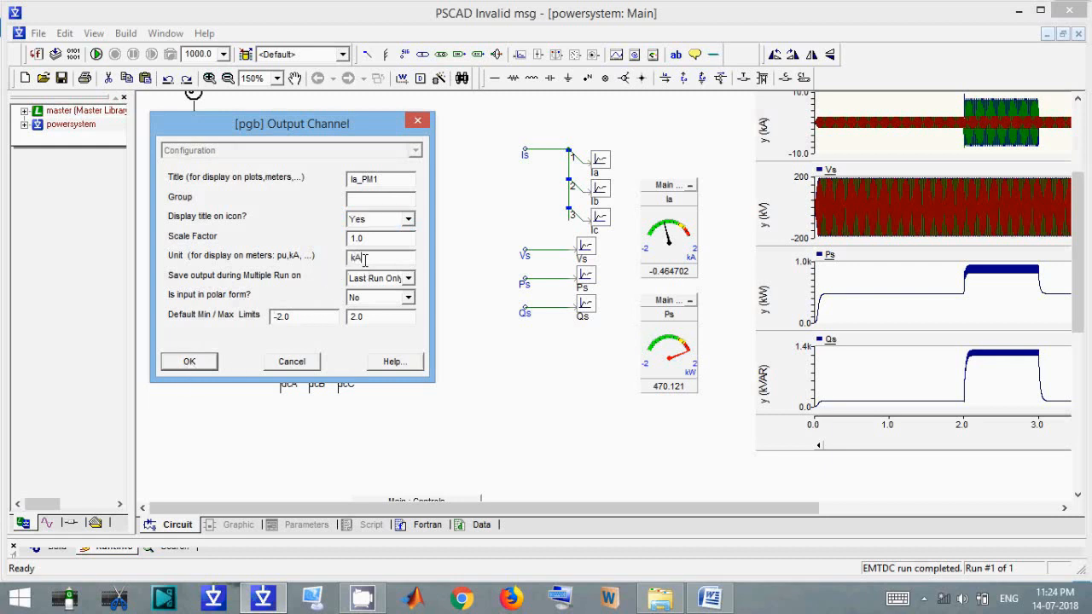
pyautogui.click(190, 362)
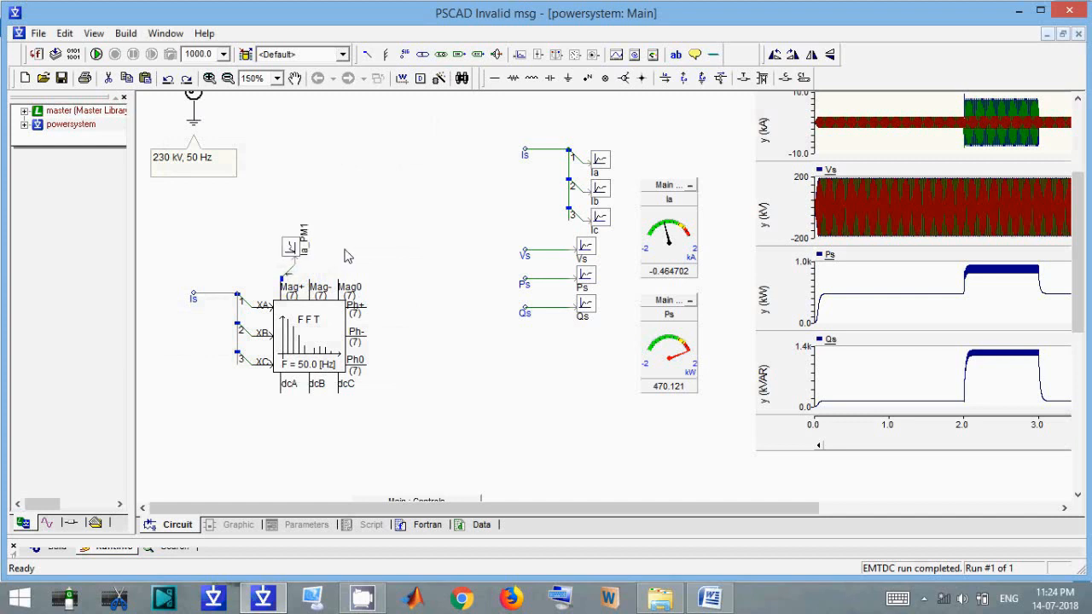
# - Copy the Mag+ data tap with its output channel onto the FFT block's Mag- and Mag0 outputs
pyautogui.moveTo(291, 247)
pyautogui.mouseDown()
pyautogui.moveTo(388, 235)
pyautogui.moveTo(290, 248)
pyautogui.mouseUp()
pyautogui.moveTo(242, 216); pyautogui.dragTo(324, 290)
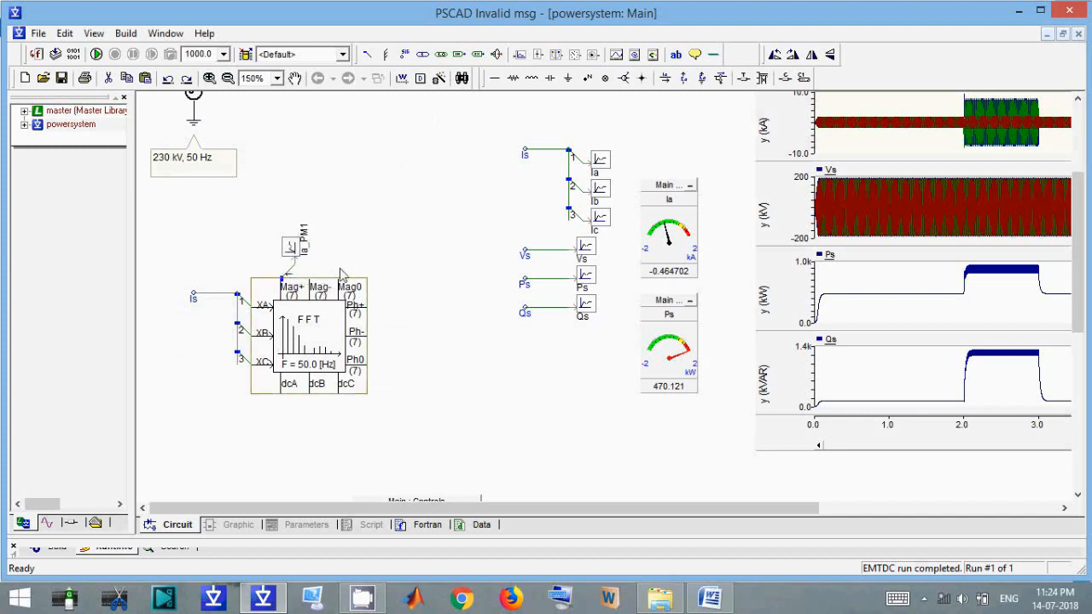
pyautogui.hotkey('ctrl', 'v')
pyautogui.click(320, 254)
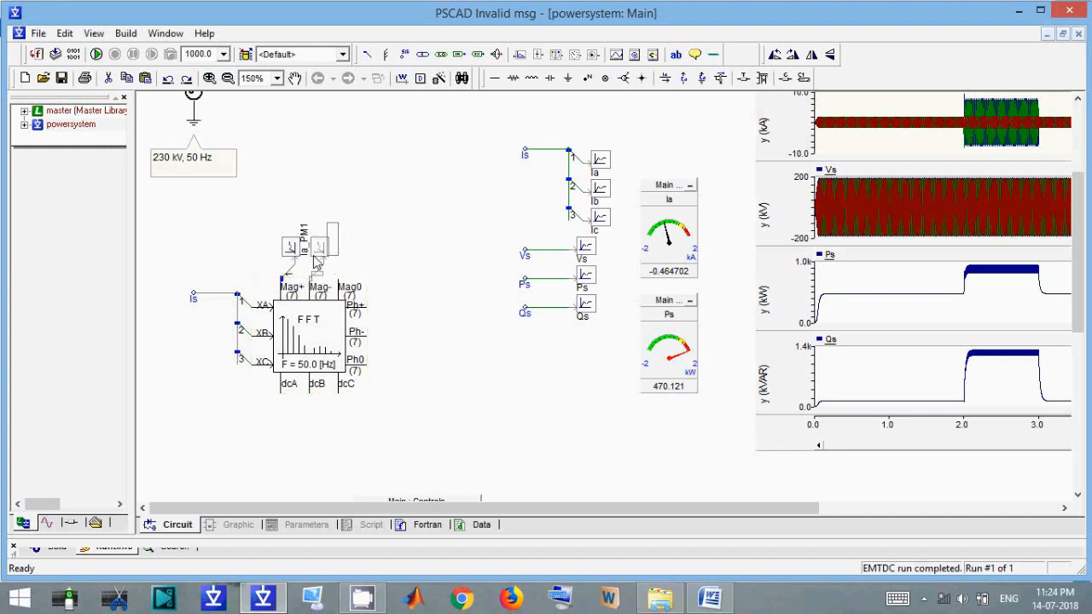
pyautogui.hotkey('ctrl', 'v')
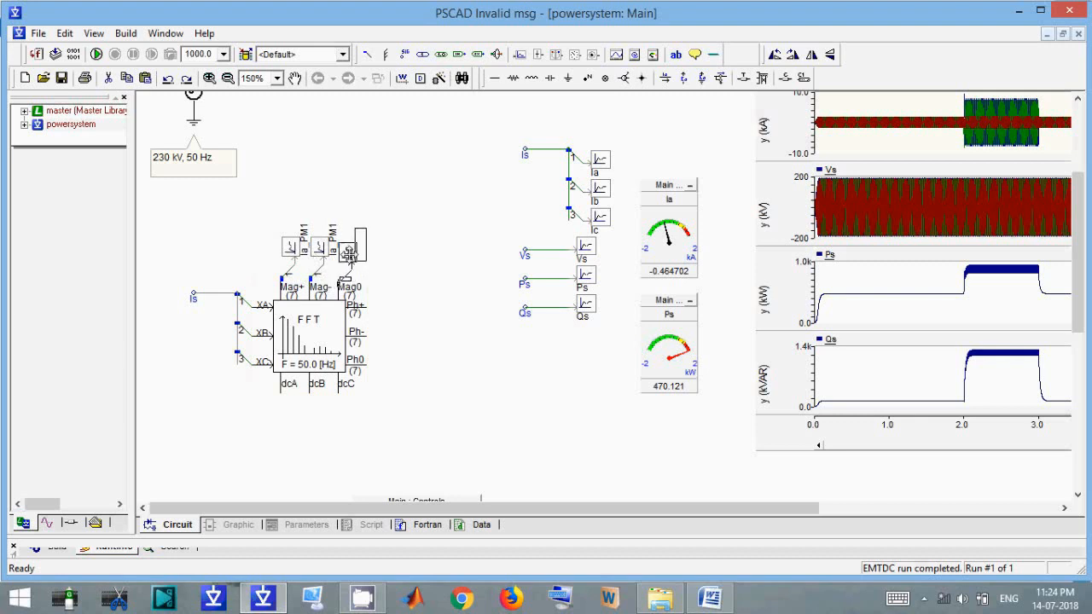
pyautogui.click(349, 254)
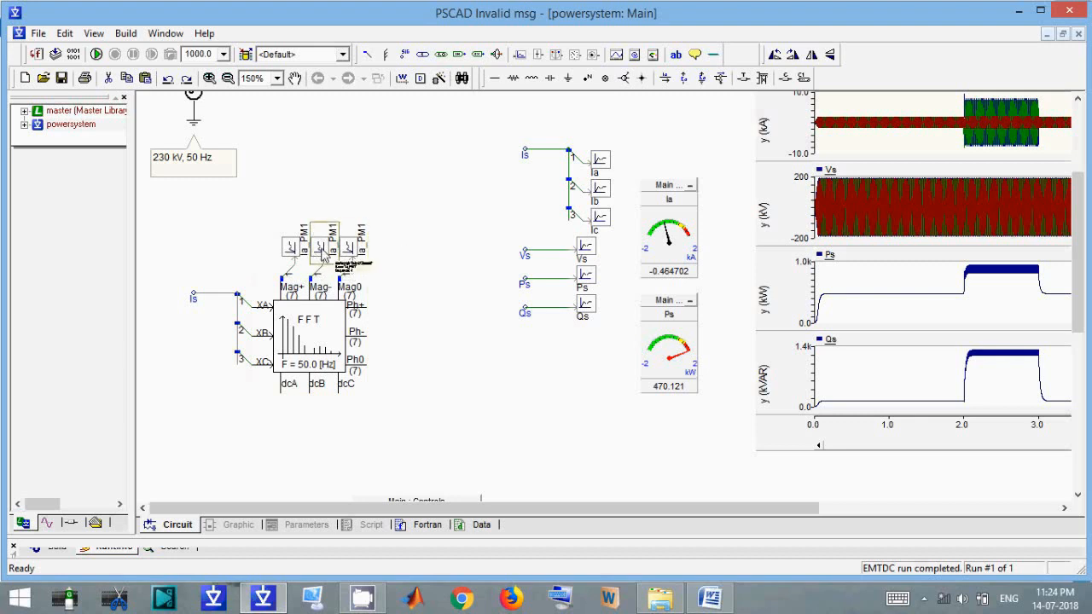
# - Retitle the output channel on Mag- as Ia_NM1 and the one on Mag0 as Ia_ZM1
pyautogui.doubleClick(324, 253)
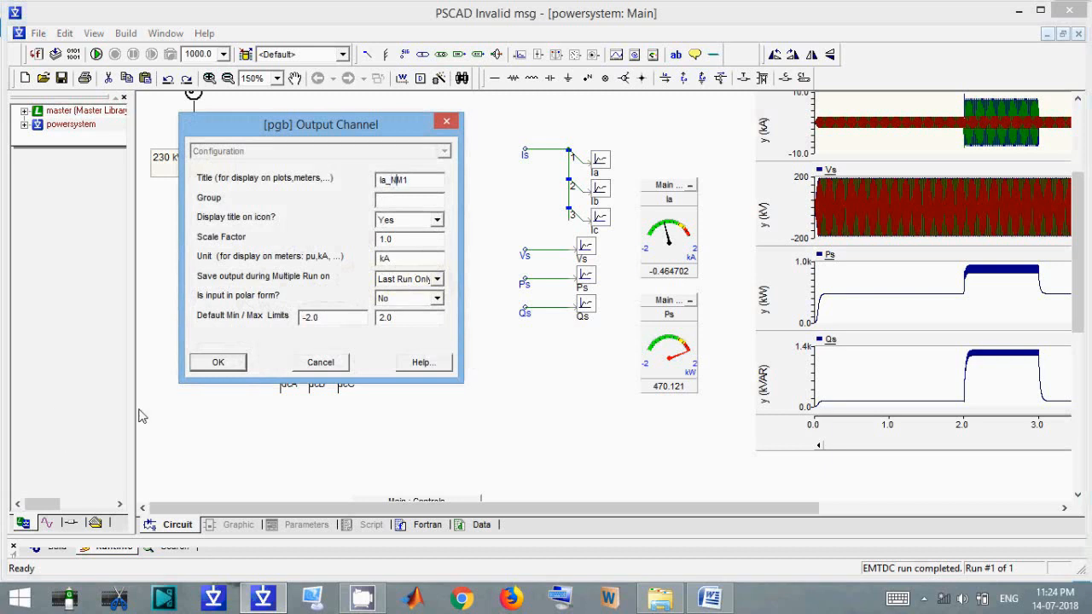
pyautogui.click(219, 362)
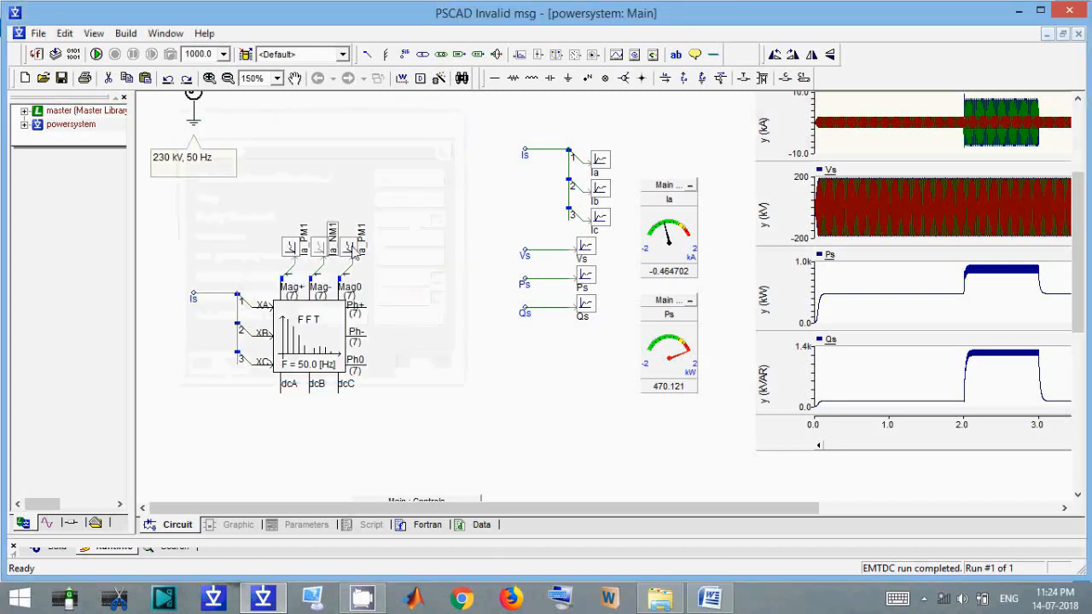
pyautogui.doubleClick(350, 247)
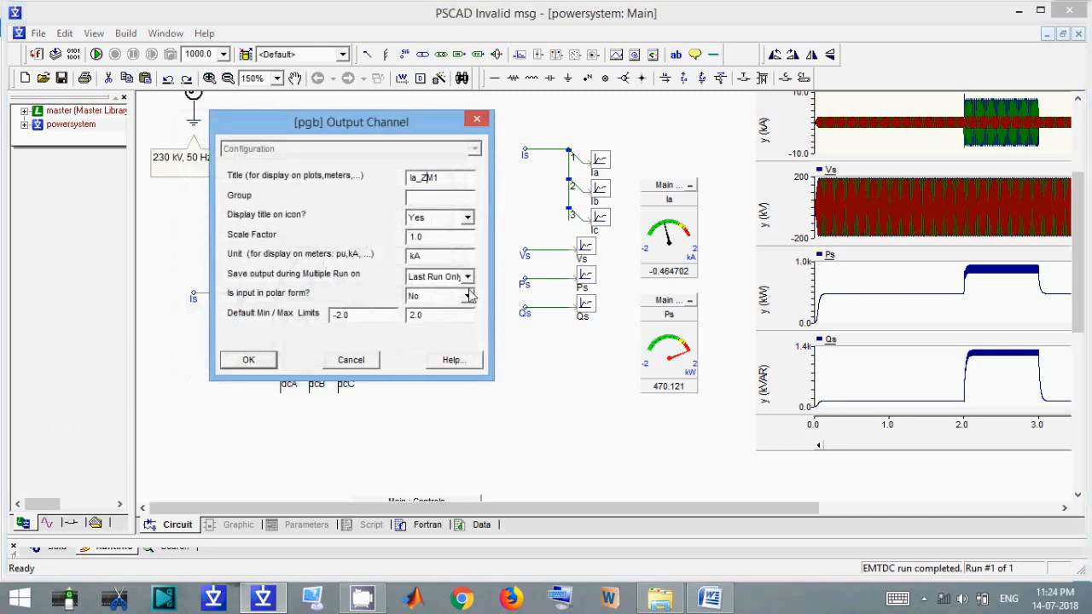
pyautogui.write('Z')
pyautogui.click(256, 362)
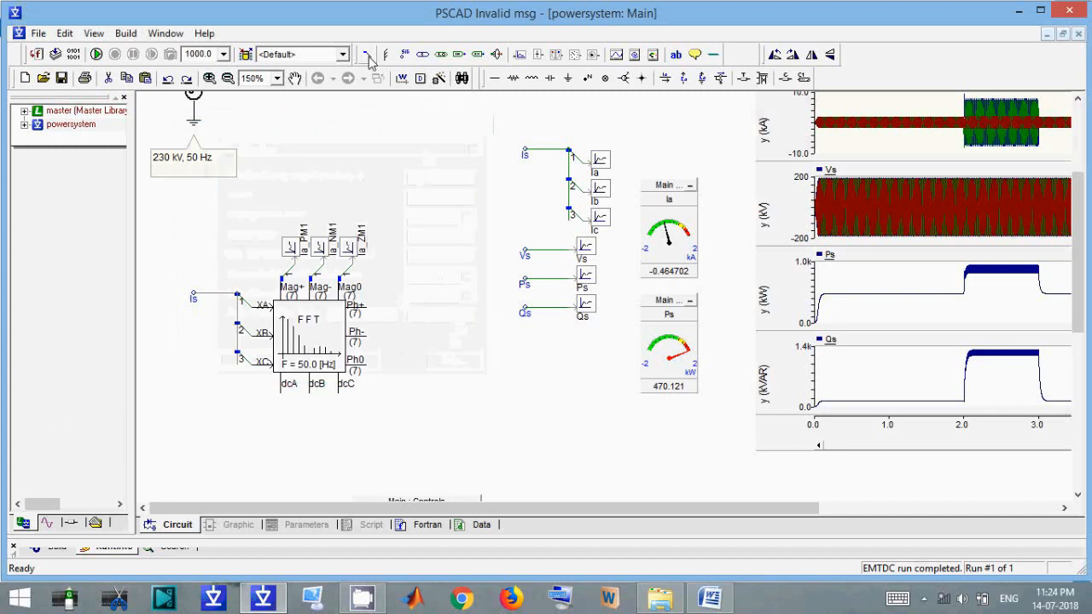
# - Attach a data tap and an output channel titled Is_PP1 to the FFT block's Ph+ output
pyautogui.click(375, 314)
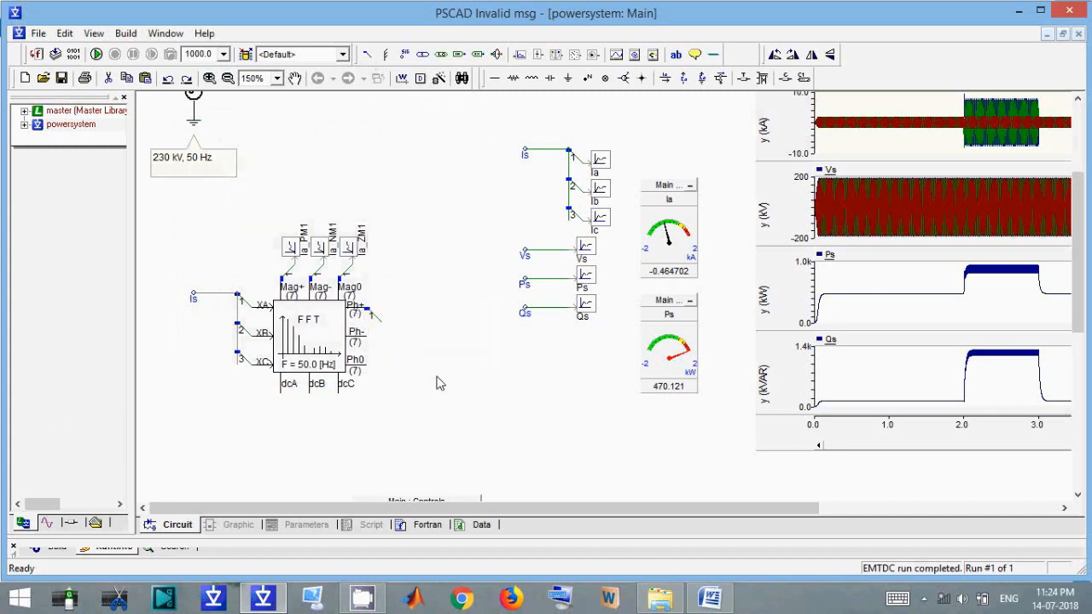
pyautogui.click(519, 56)
pyautogui.click(397, 321)
pyautogui.doubleClick(395, 318)
pyautogui.doubleClick(505, 251)
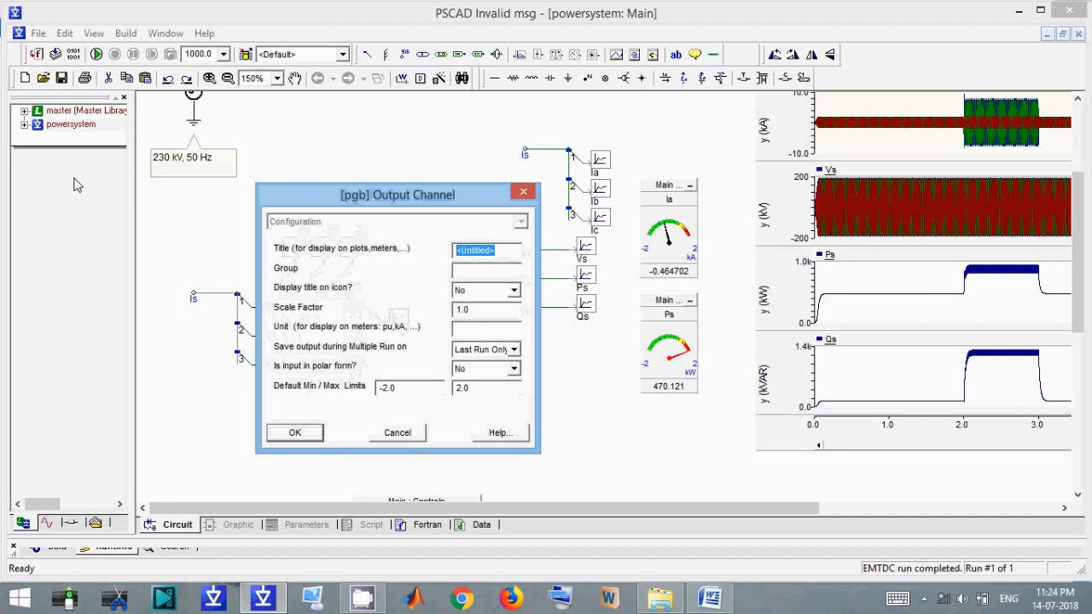
pyautogui.write('Is_PP1')
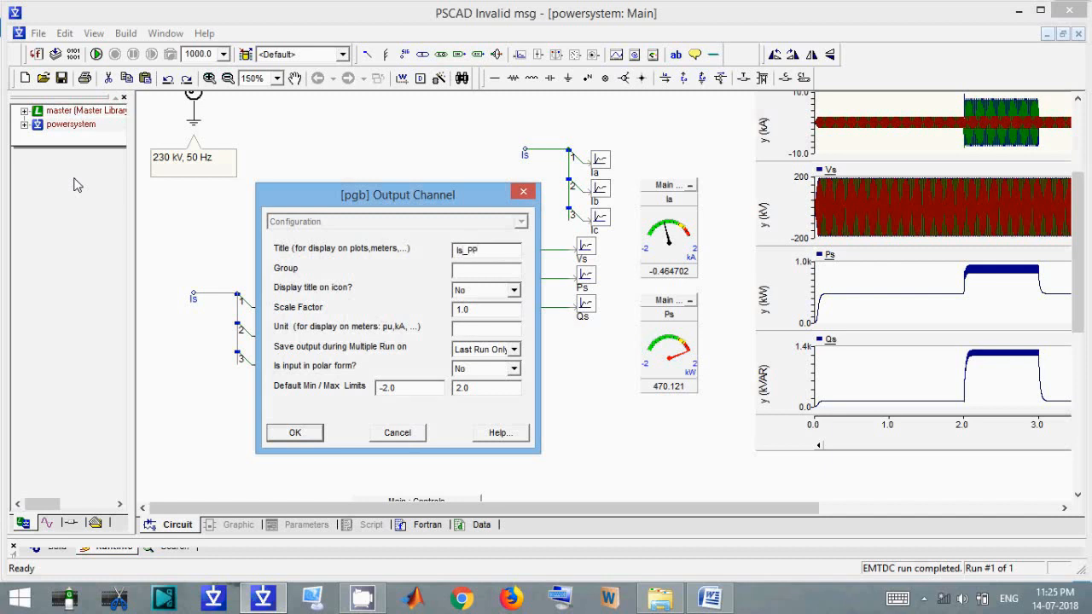
pyautogui.click(271, 433)
# - Retitle the three magnitude output channels as Is_PM1, Is_NM1 and Is_ZM1
pyautogui.doubleClick(292, 247)
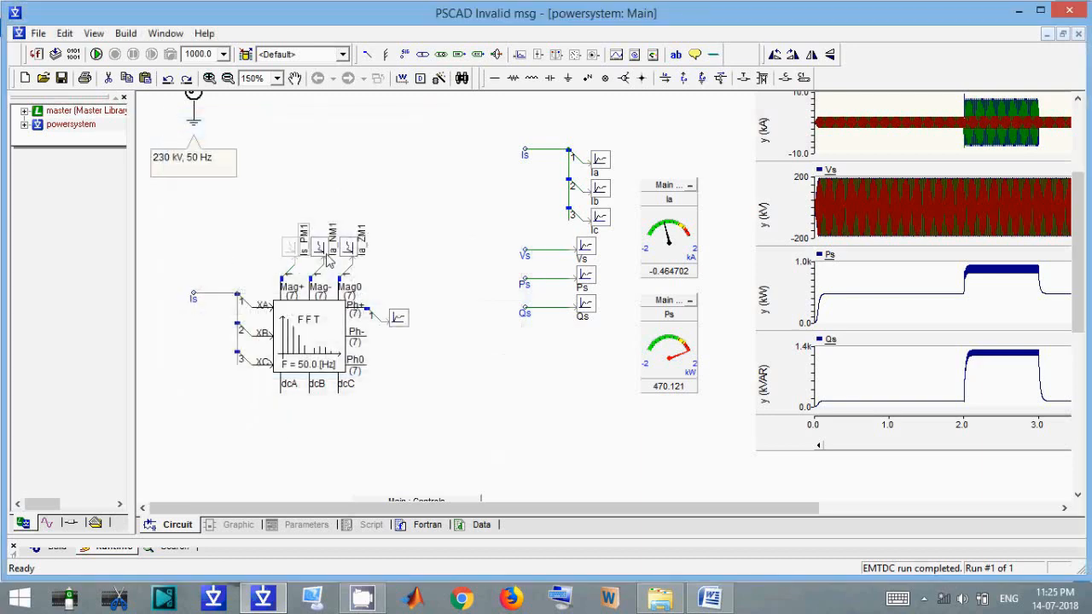
pyautogui.doubleClick(328, 258)
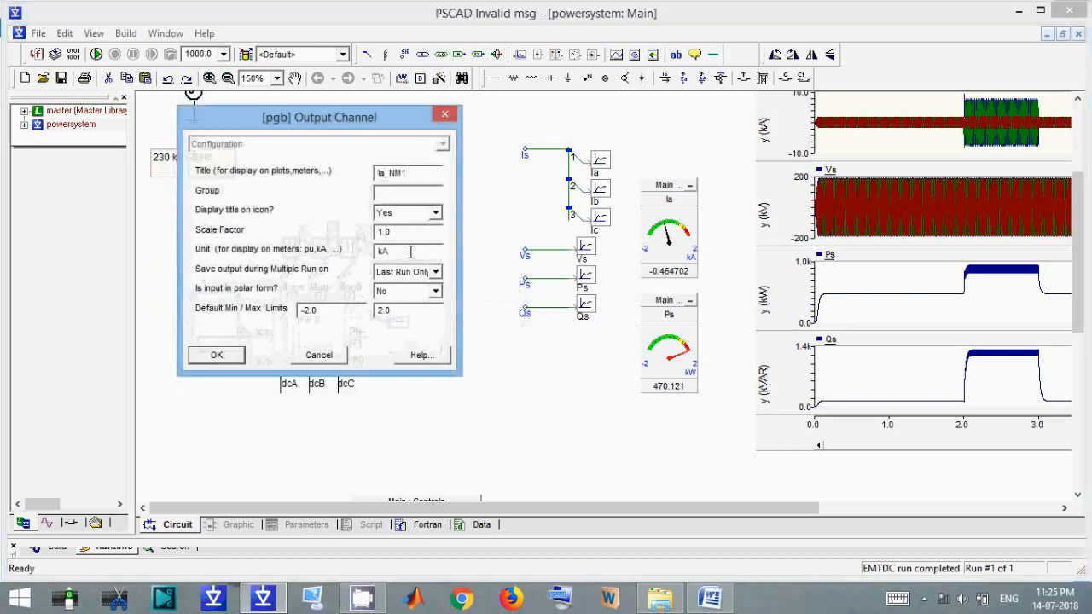
pyautogui.press('BackSpace')
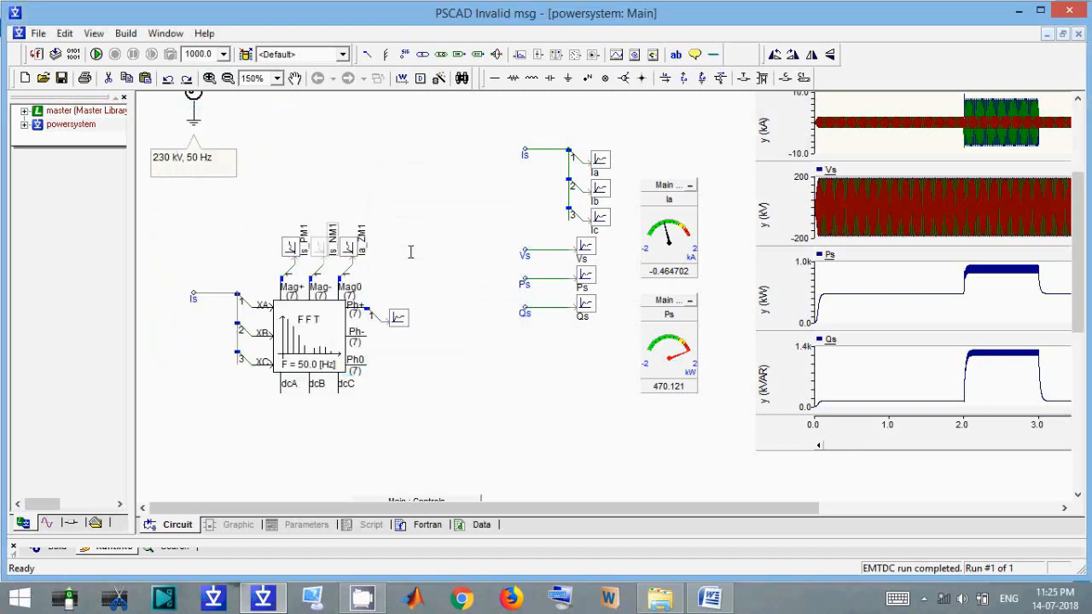
pyautogui.doubleClick(353, 256)
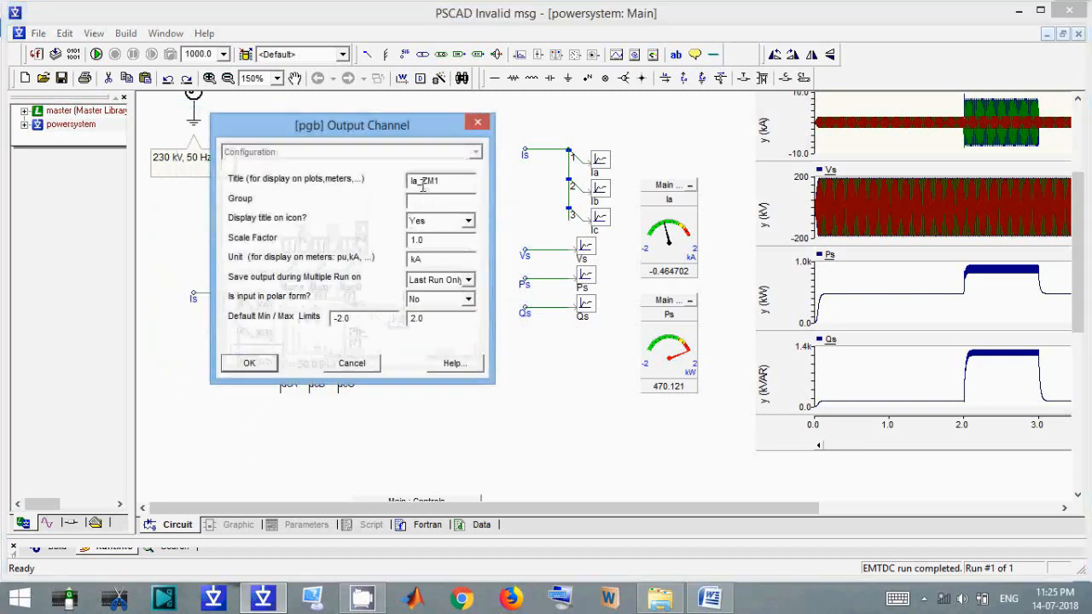
pyautogui.press('BackSpace')
pyautogui.write('s')
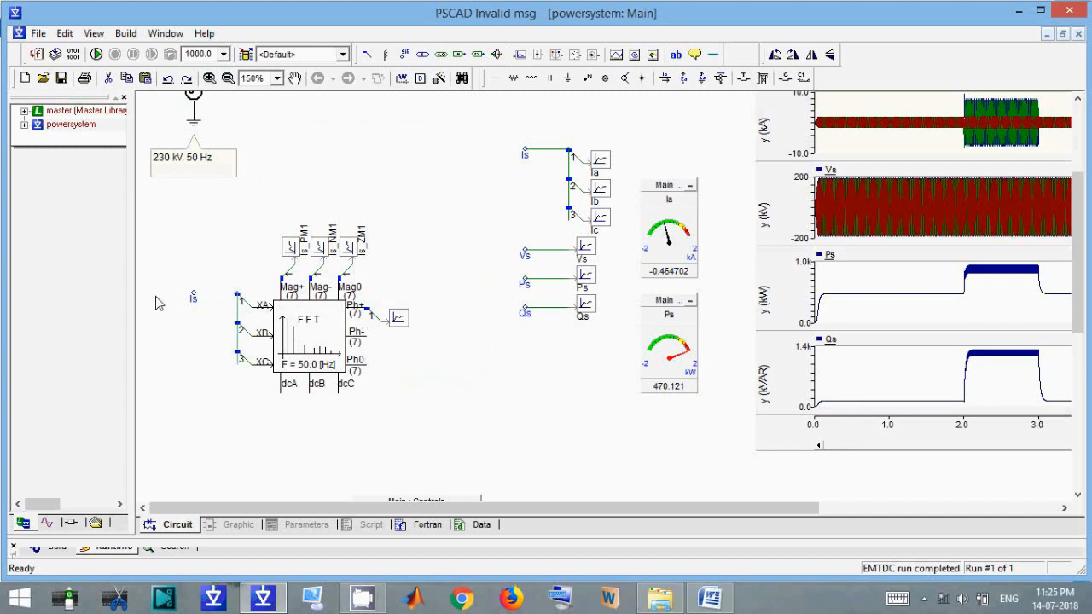
# - Display the title on the Ph+ output channel's icon and set its unit to Rad
pyautogui.doubleClick(398, 318)
pyautogui.click(499, 287)
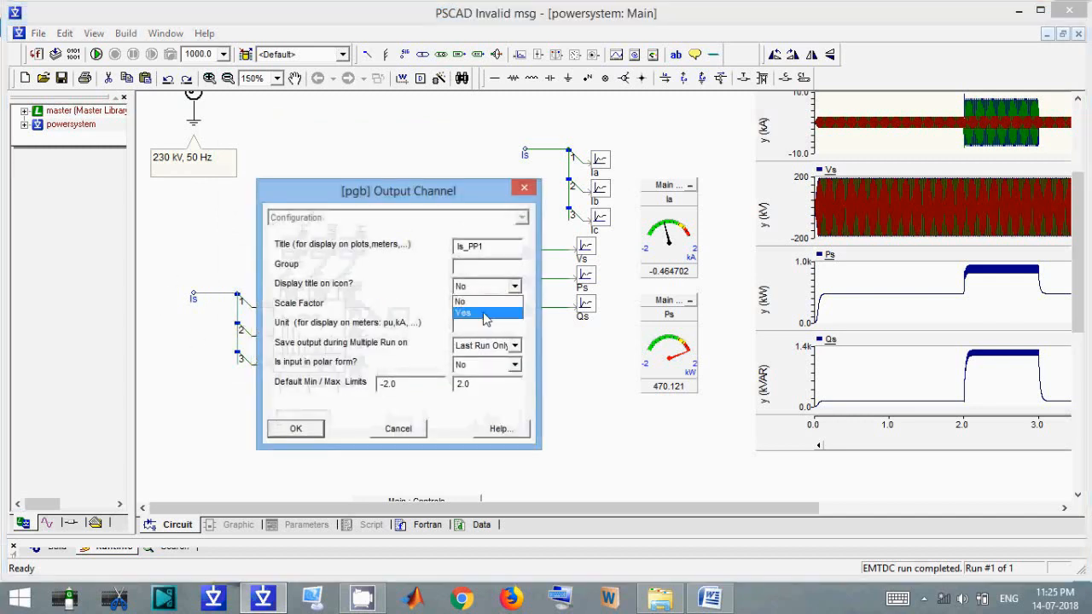
pyautogui.click(488, 313)
pyautogui.click(471, 325)
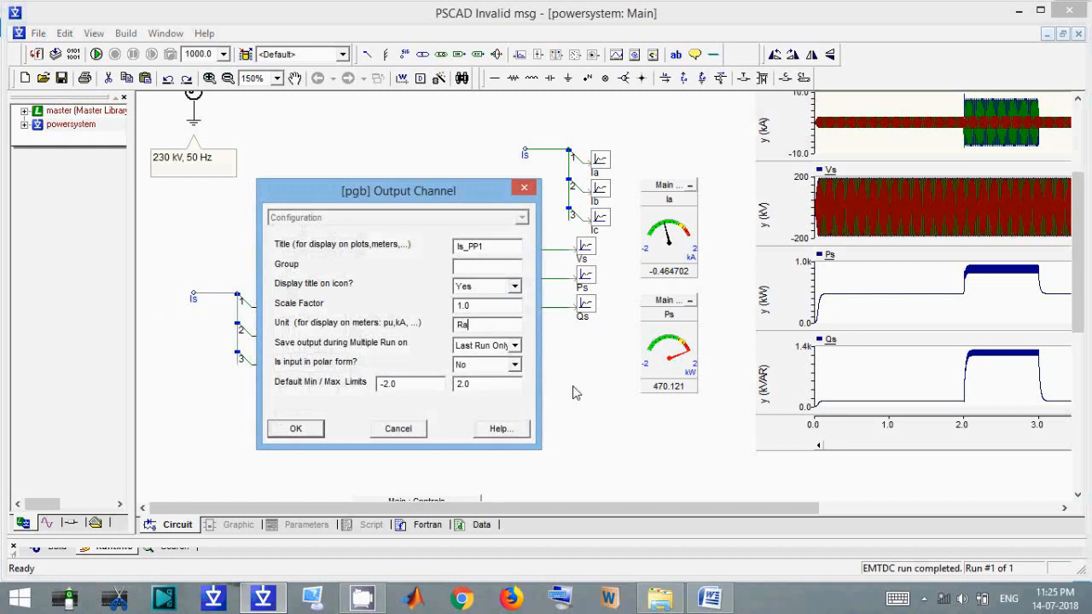
pyautogui.click(295, 428)
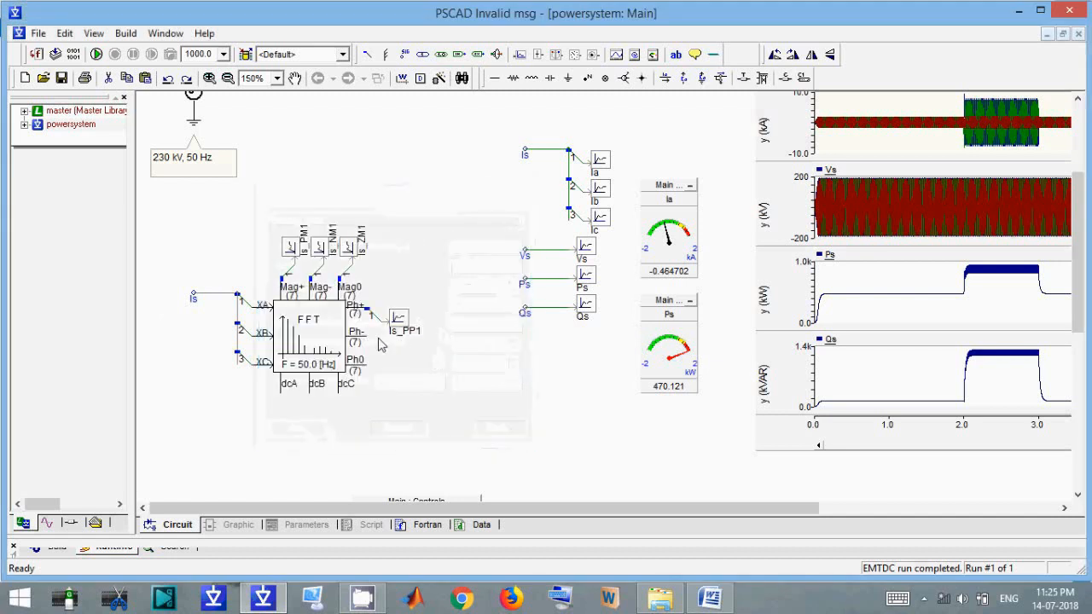
# - Copy the Ph+ data tap with its output channel onto the FFT block's Ph- and Ph0 outputs
pyautogui.moveTo(408, 326); pyautogui.dragTo(439, 368)
pyautogui.click(396, 356)
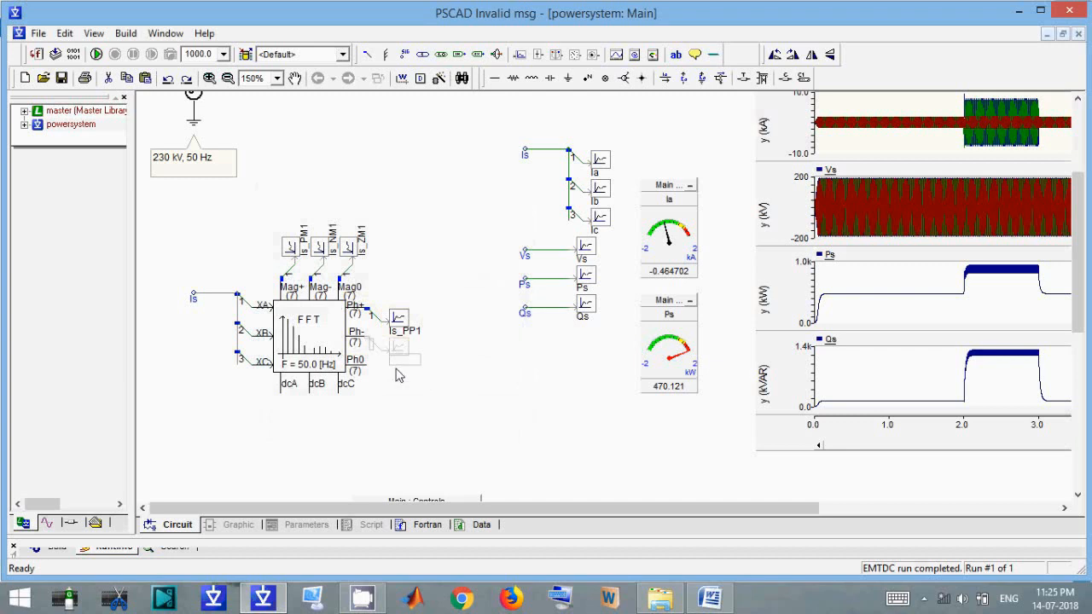
pyautogui.hotkey('ctrl', 'v')
pyautogui.click(394, 390)
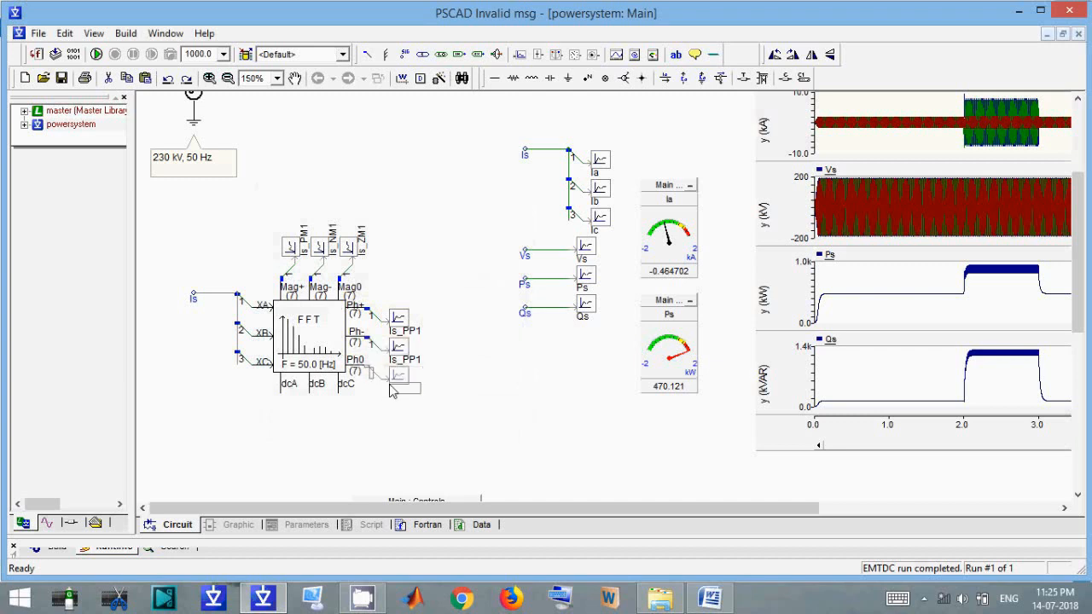
# - Retitle the output channel on Ph- as Is_NP1 and the one on Ph0 as Is_ZP1
pyautogui.doubleClick(404, 359)
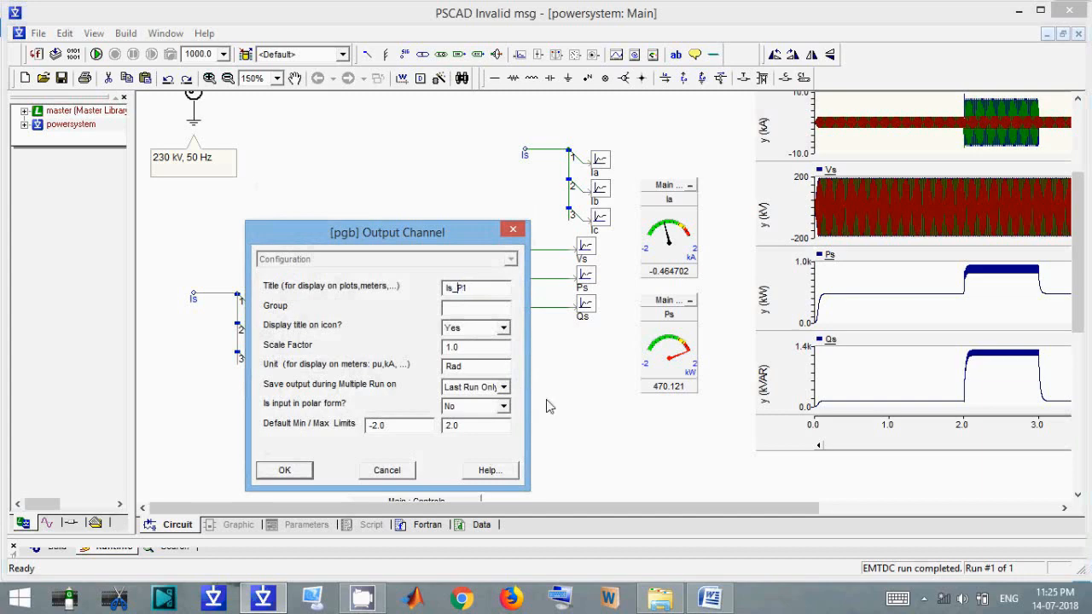
pyautogui.press('Return')
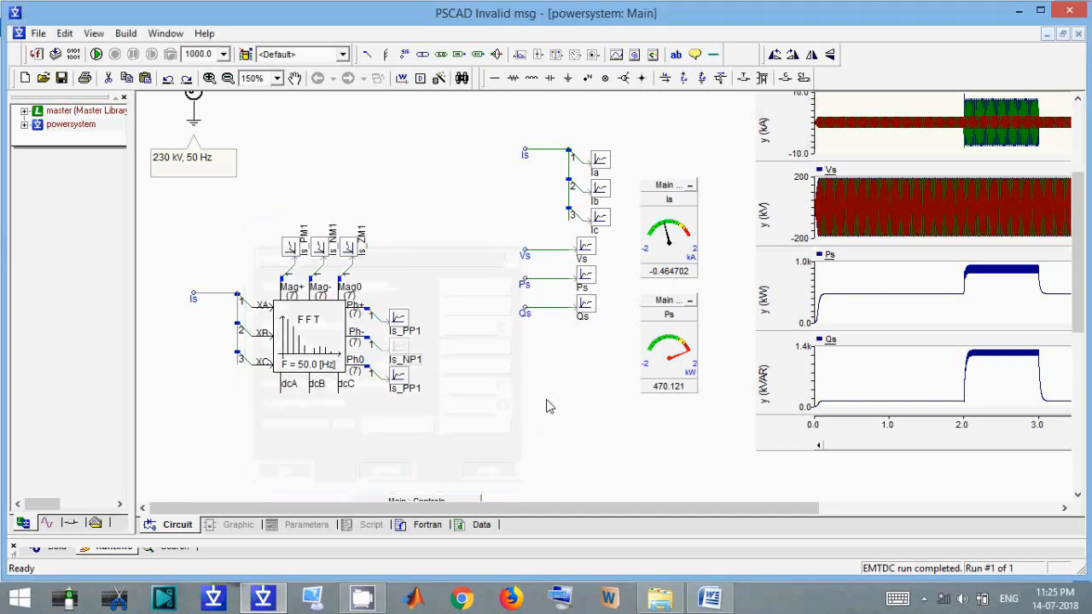
pyautogui.doubleClick(411, 390)
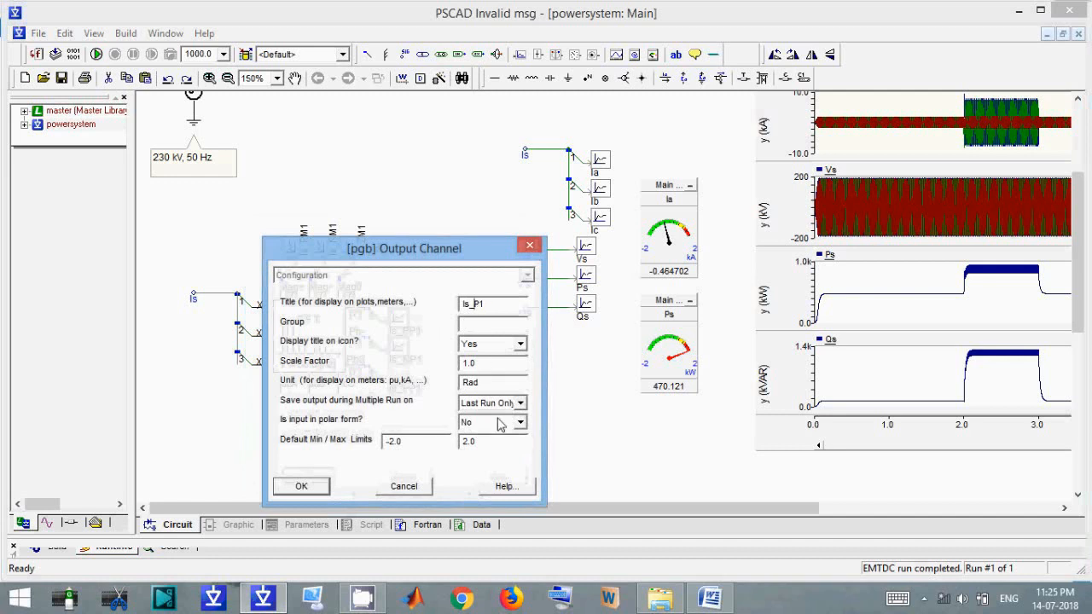
pyautogui.press('Return')
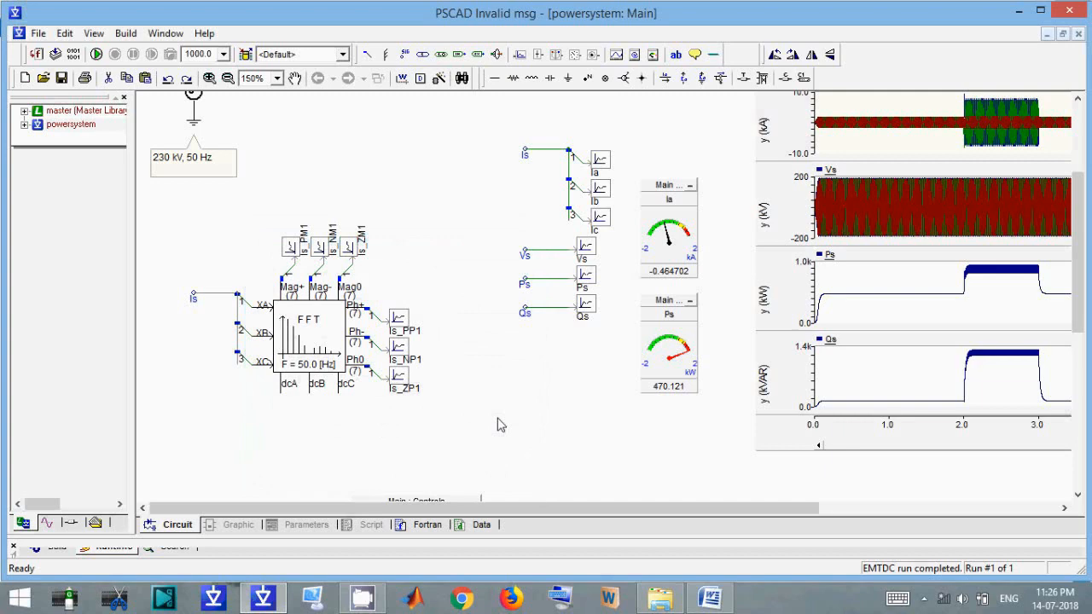
# - Place a new graph frame in the free area below the existing plots and meters and add an empty graph to it
pyautogui.scroll(-5, 490, 405)
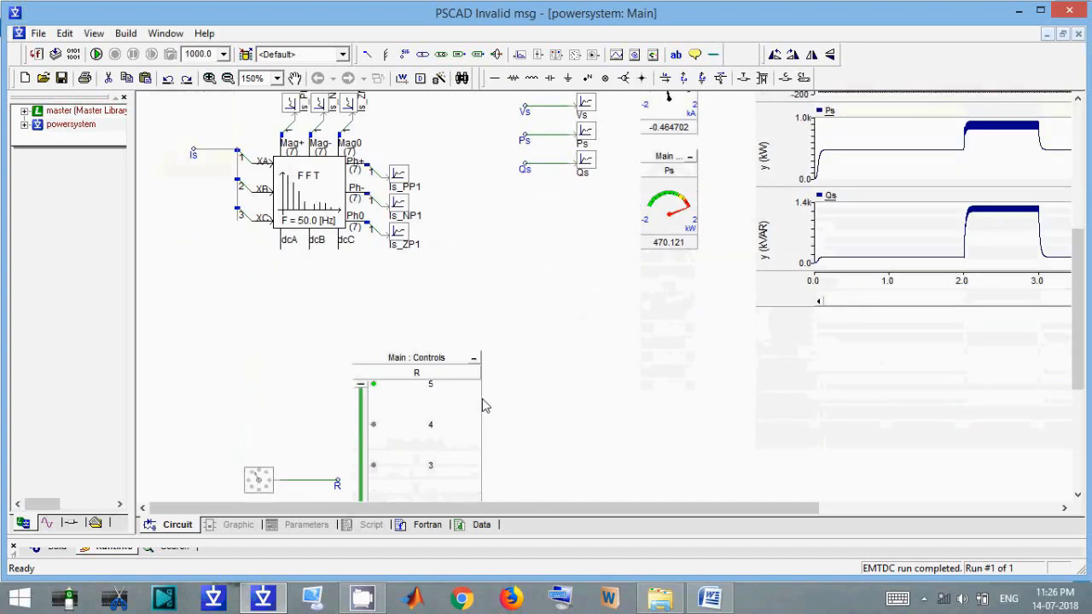
pyautogui.scroll(2, 482, 398)
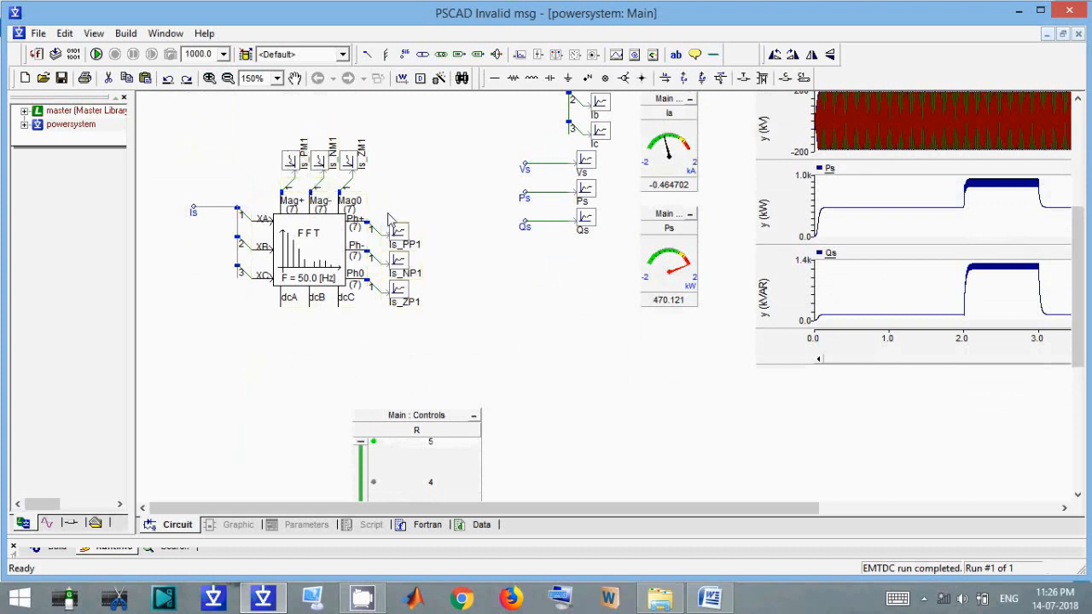
pyautogui.click(620, 55)
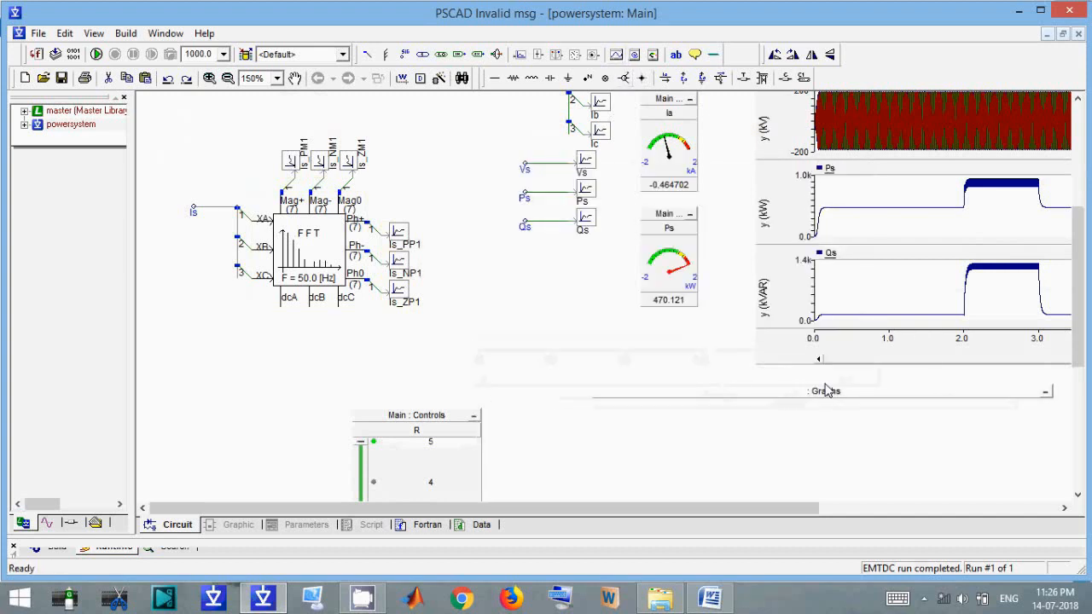
pyautogui.click(758, 387)
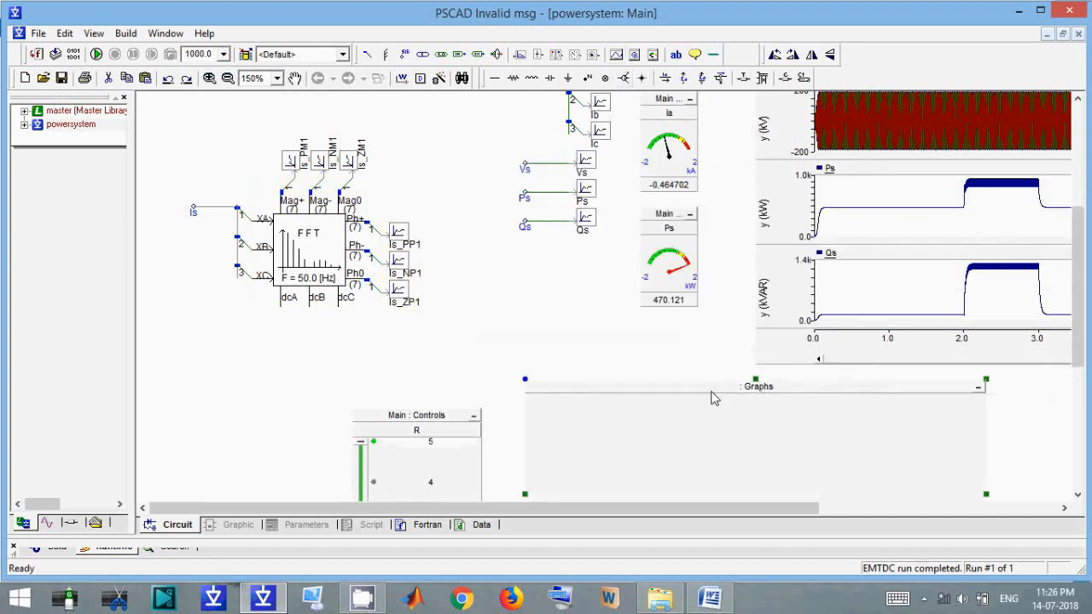
pyautogui.rightClick(711, 394)
pyautogui.click(799, 191)
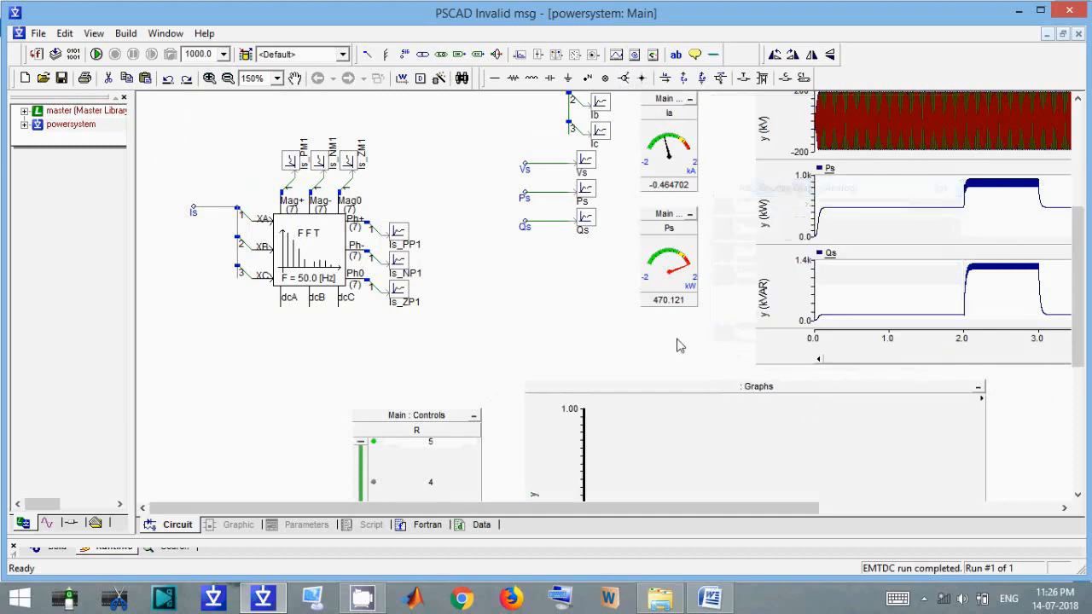
# - Add a second overlay graph to the new graph frame, below its first empty graph
pyautogui.rightClick(648, 381)
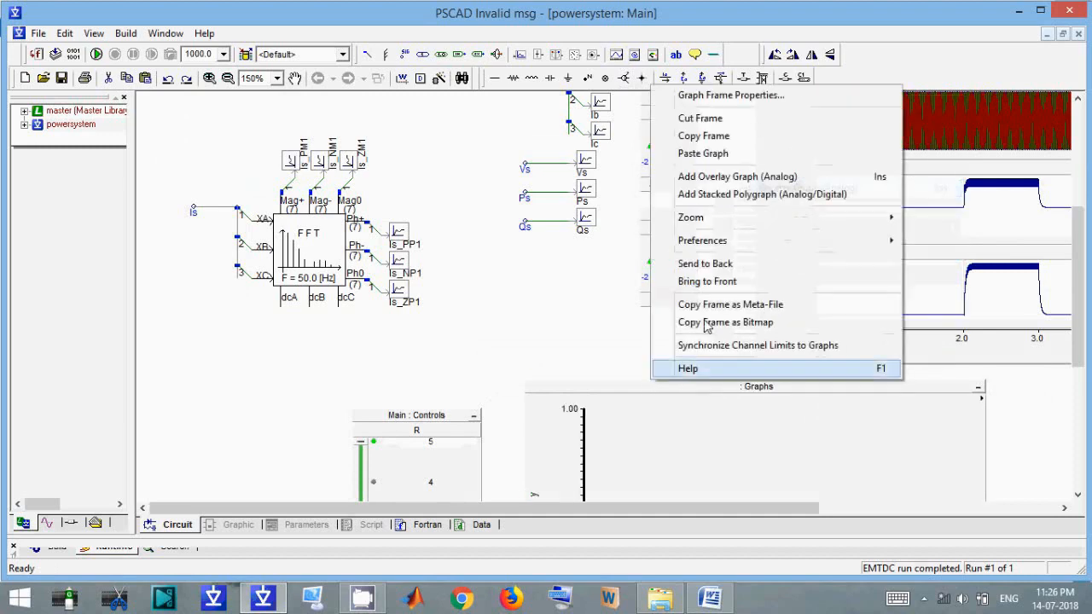
pyautogui.click(753, 180)
pyautogui.scroll(-3, 608, 357)
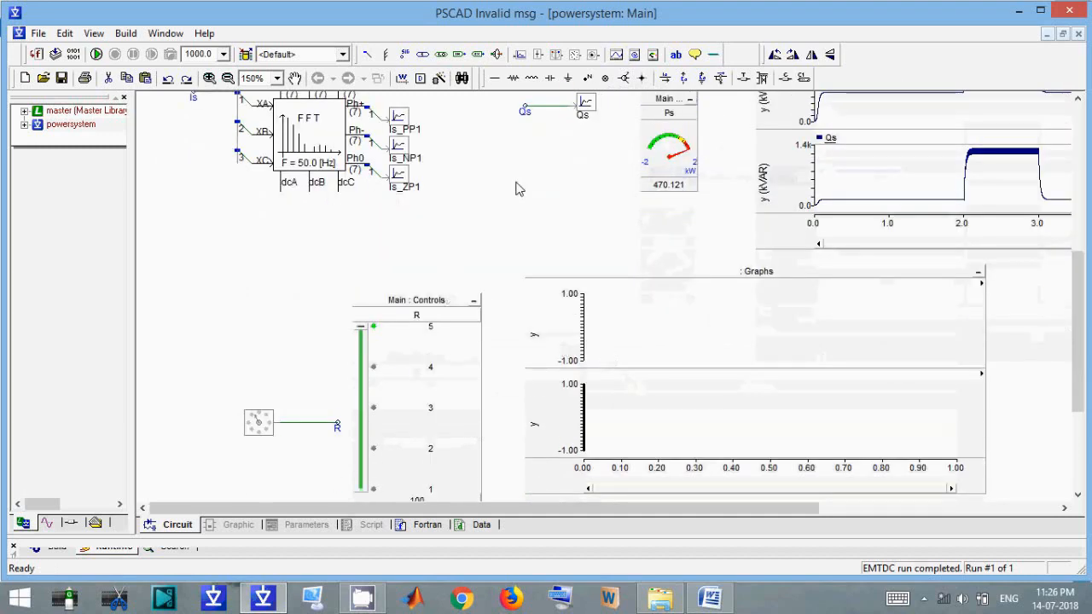
# - Add the positive-sequence magnitude channel Is_PM1 as a curve in the upper graph of the new frame
pyautogui.scroll(1, 518, 189)
pyautogui.rightClick(294, 114)
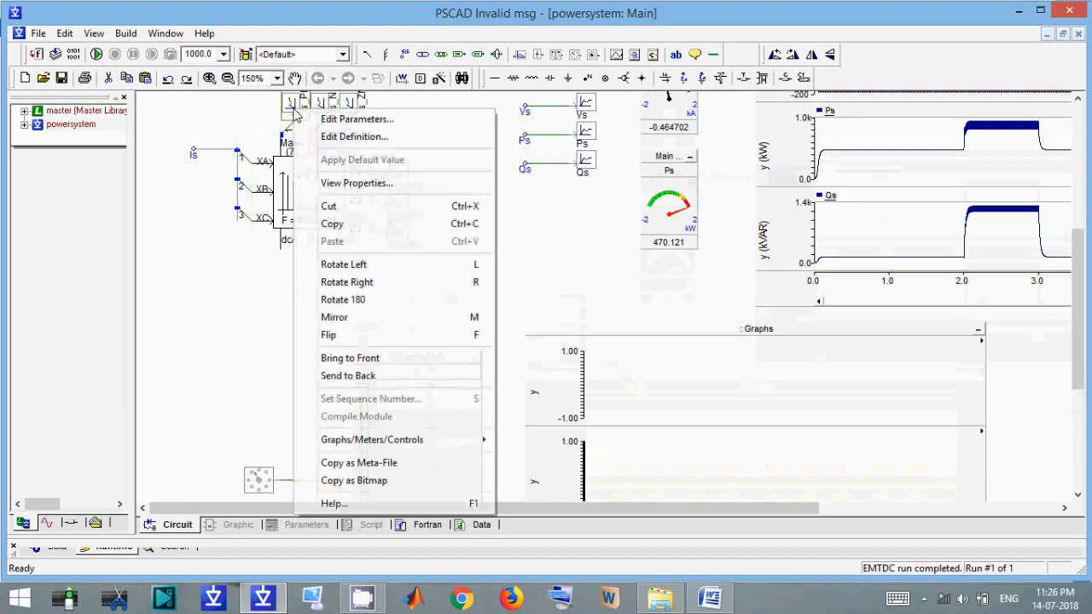
pyautogui.moveTo(381, 449)
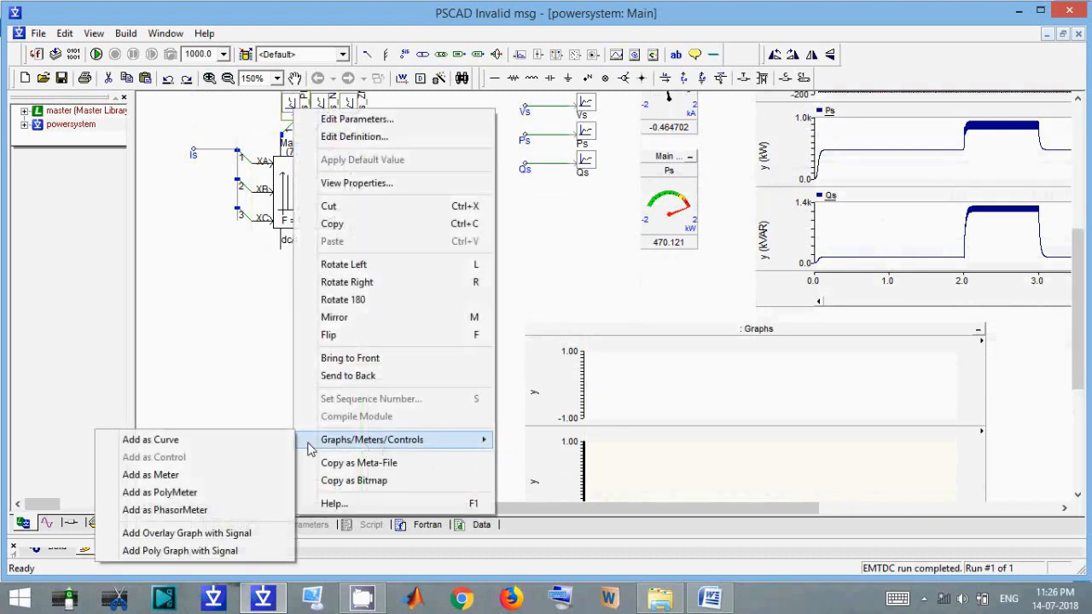
pyautogui.click(260, 439)
pyautogui.rightClick(681, 395)
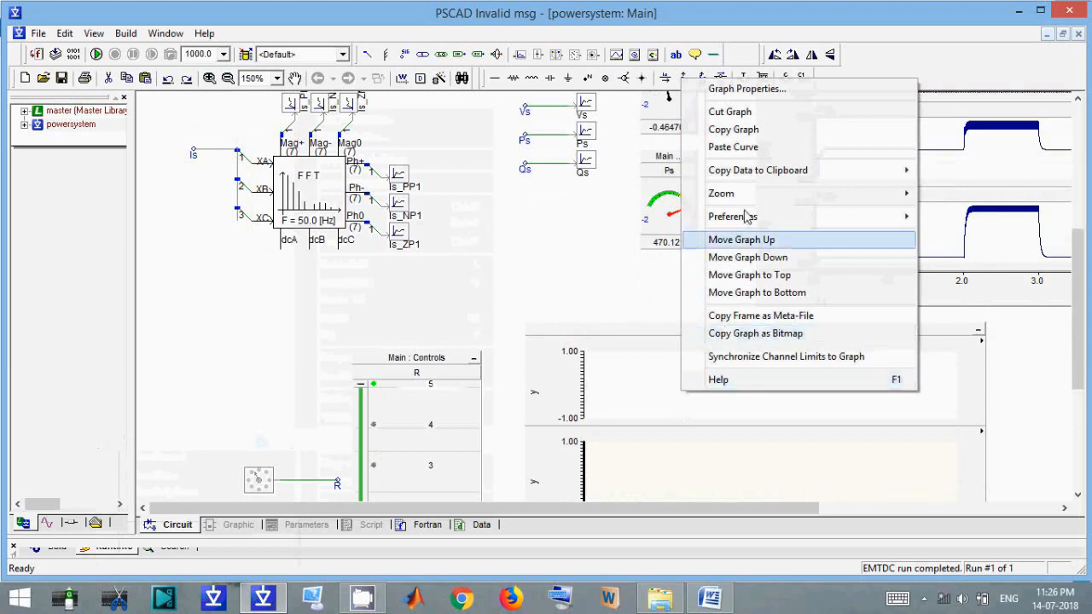
pyautogui.click(750, 149)
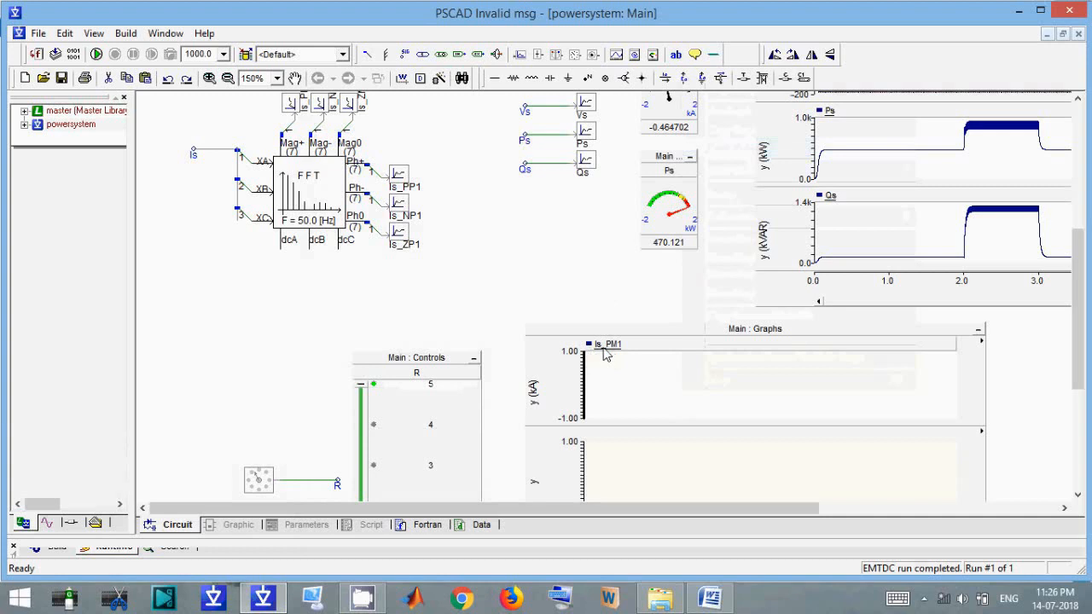
# - Add the positive-sequence phase channel Is_PP1 as a curve in the lower graph of the new frame
pyautogui.rightClick(410, 182)
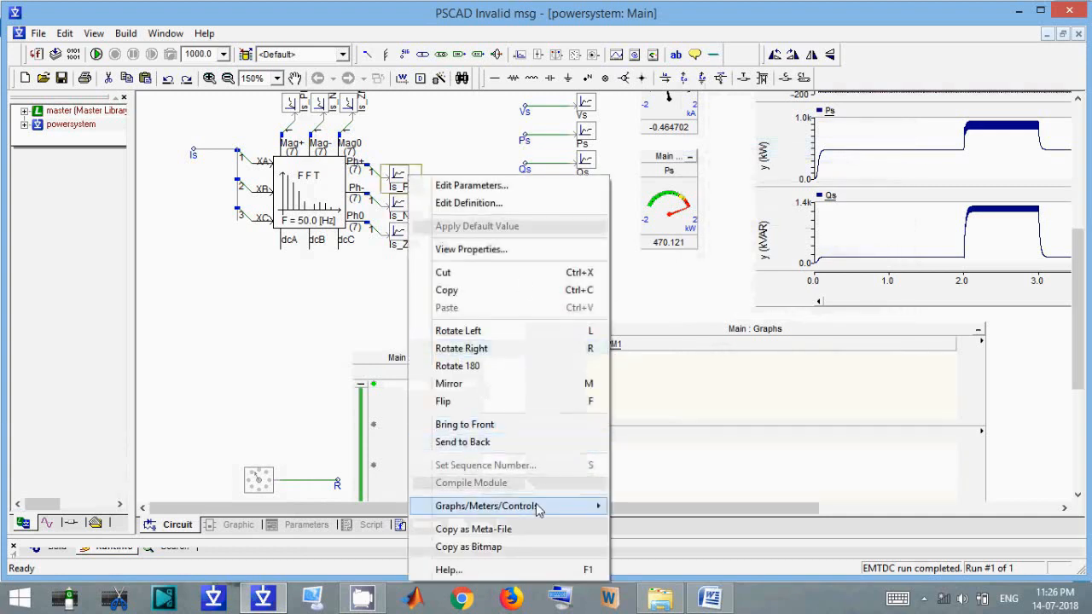
pyautogui.click(303, 395)
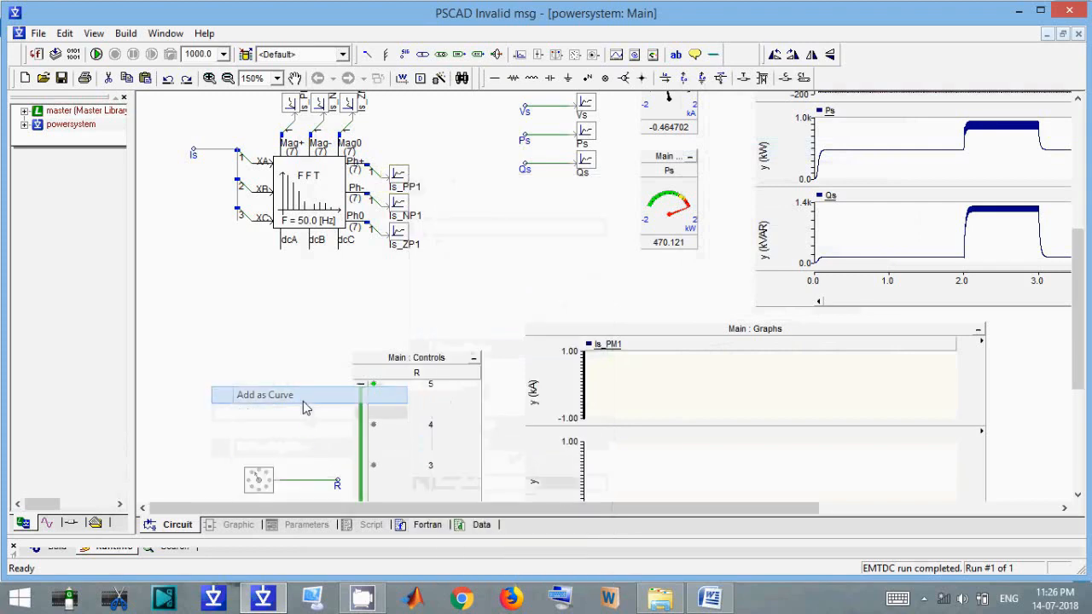
pyautogui.rightClick(680, 482)
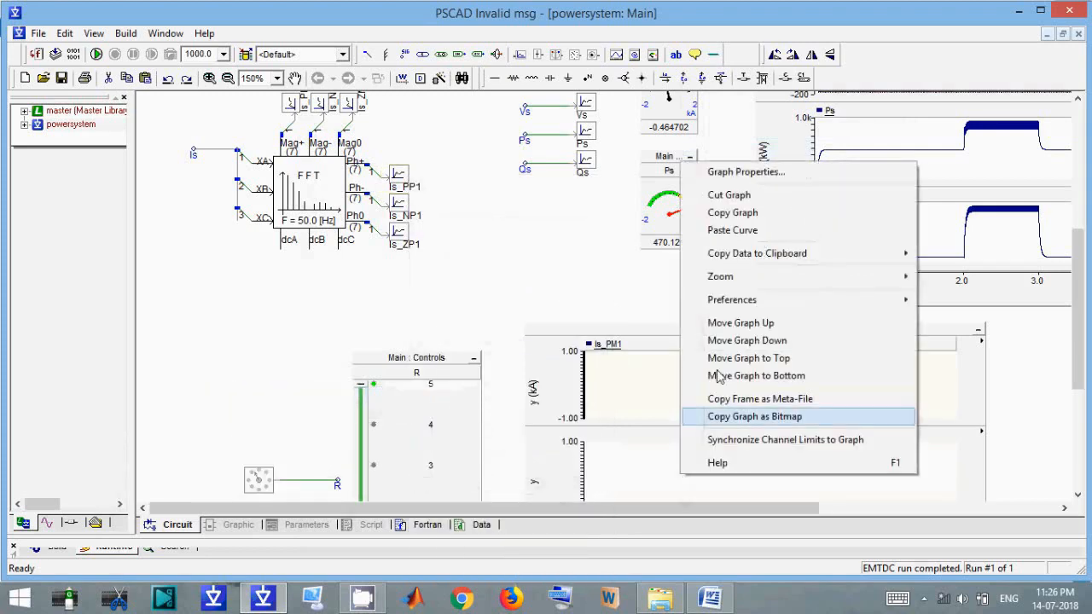
pyautogui.click(742, 232)
pyautogui.scroll(-3, 528, 291)
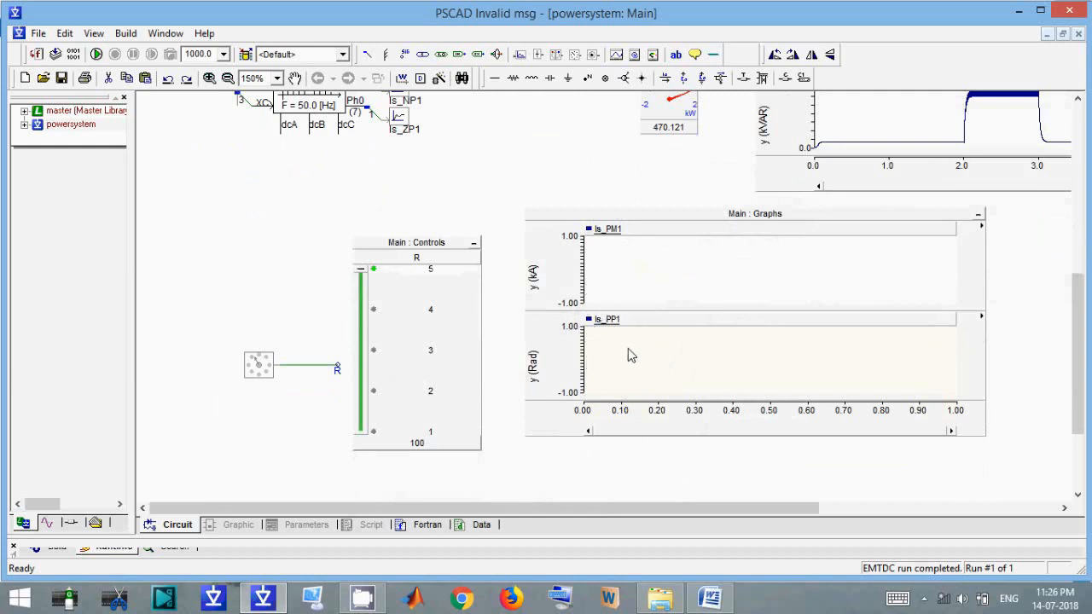
pyautogui.moveTo(630, 356)
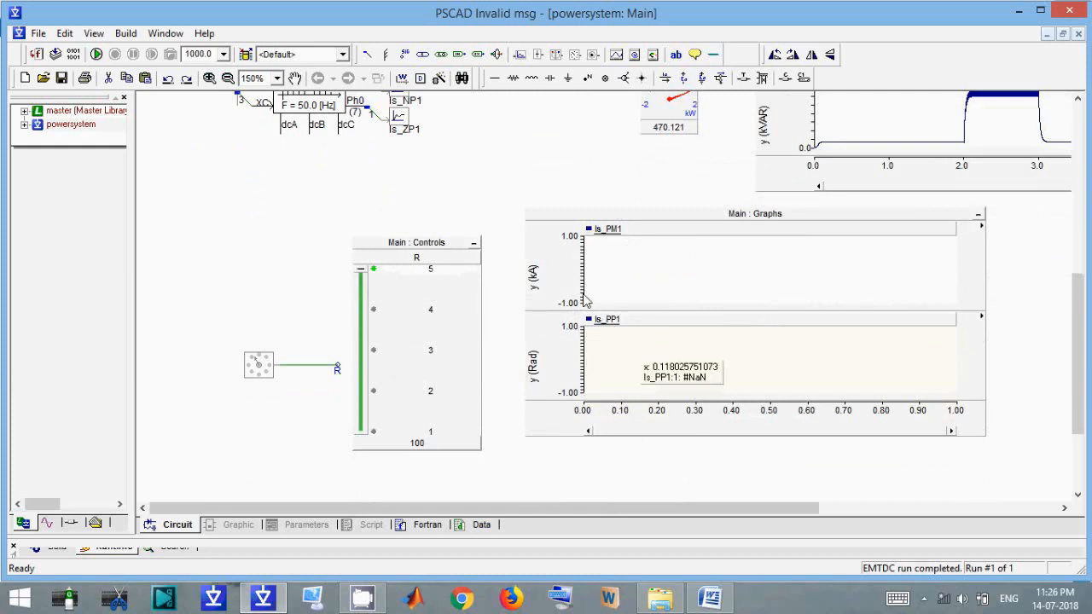
# - Run the simulation and fit the Is_PM1 and Is_PP1 graphs to the full extents of their curves
pyautogui.click(97, 53)
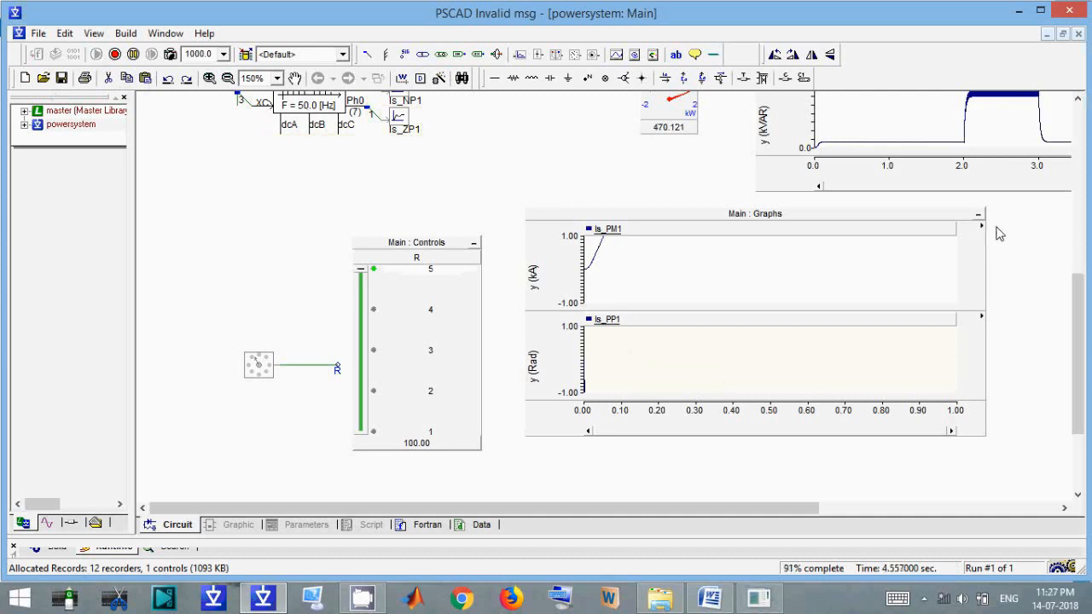
pyautogui.moveTo(995, 264)
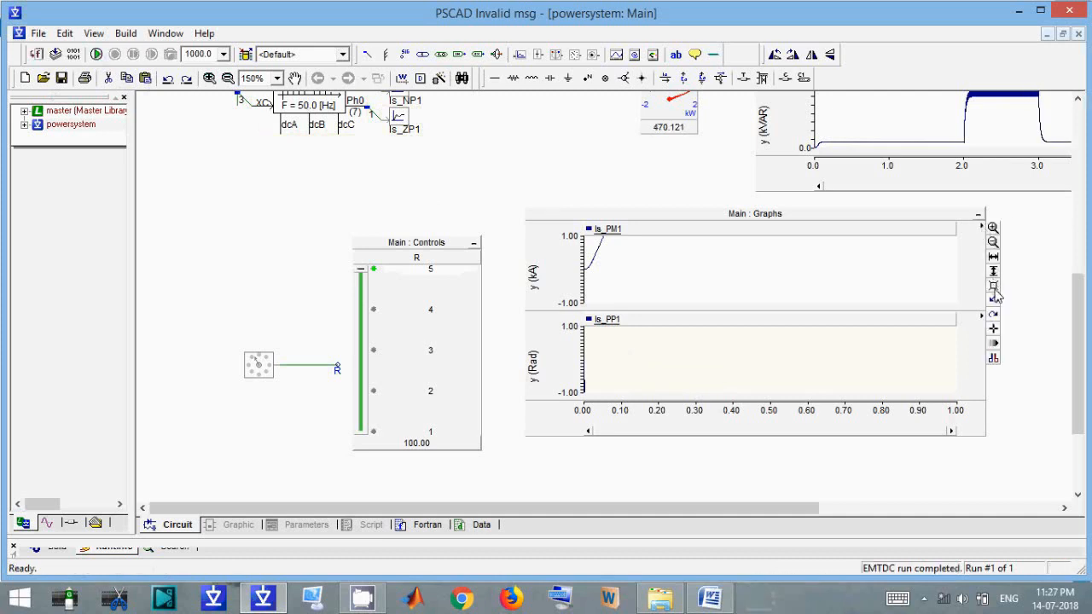
pyautogui.click(994, 286)
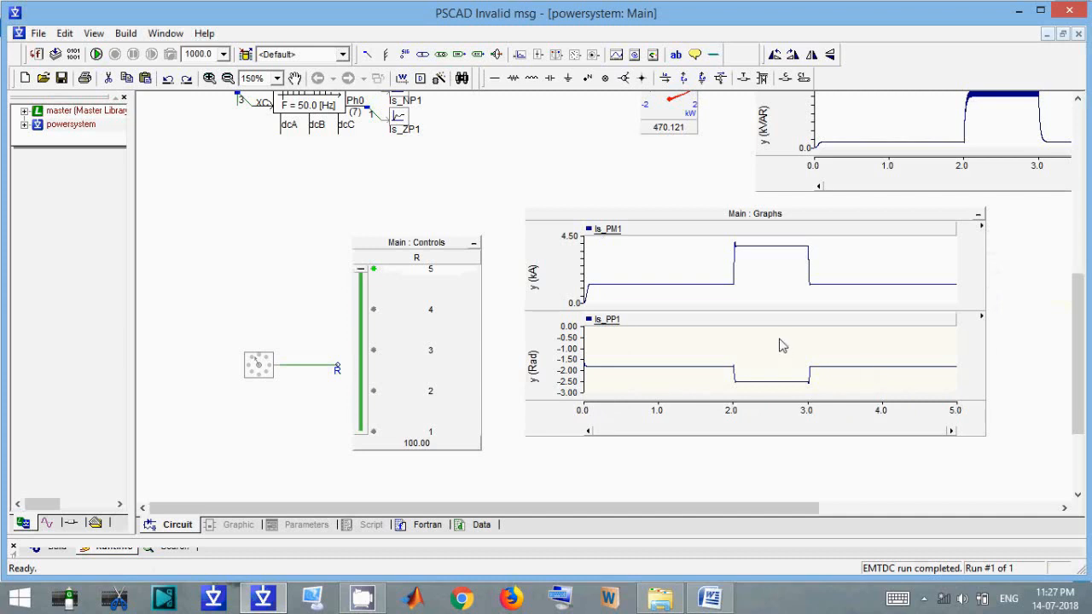
pyautogui.moveTo(779, 345)
# - Zoom the Is_PM1 and Is_PP1 graphs to about 1.975–2.2 s to examine the current phasor's change at fault onset
pyautogui.moveTo(720, 236); pyautogui.dragTo(745, 292)
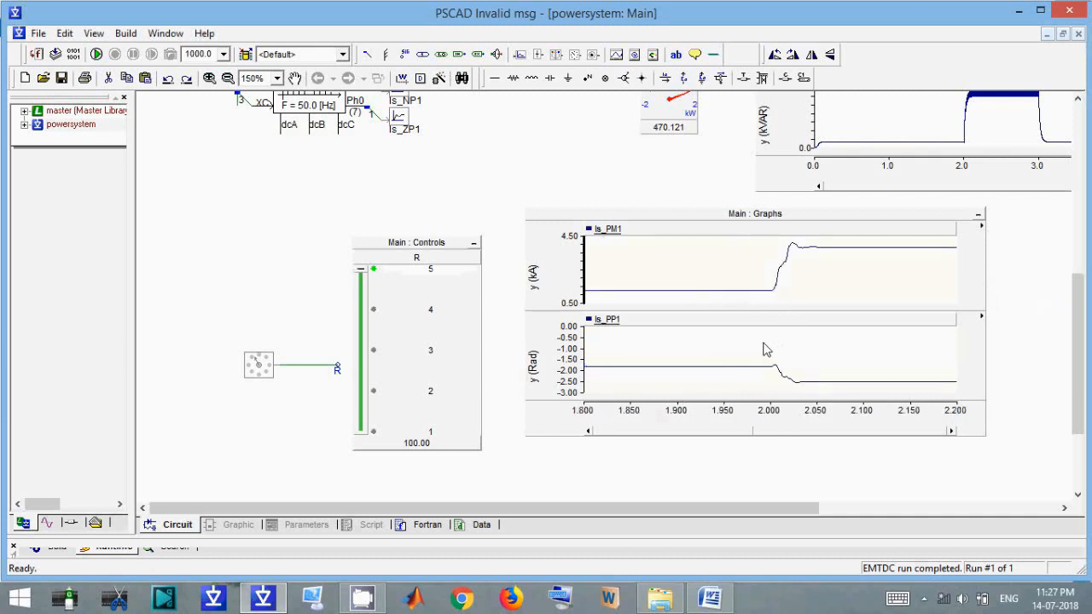
pyautogui.moveTo(764, 358); pyautogui.dragTo(952, 398)
pyautogui.moveTo(953, 397)
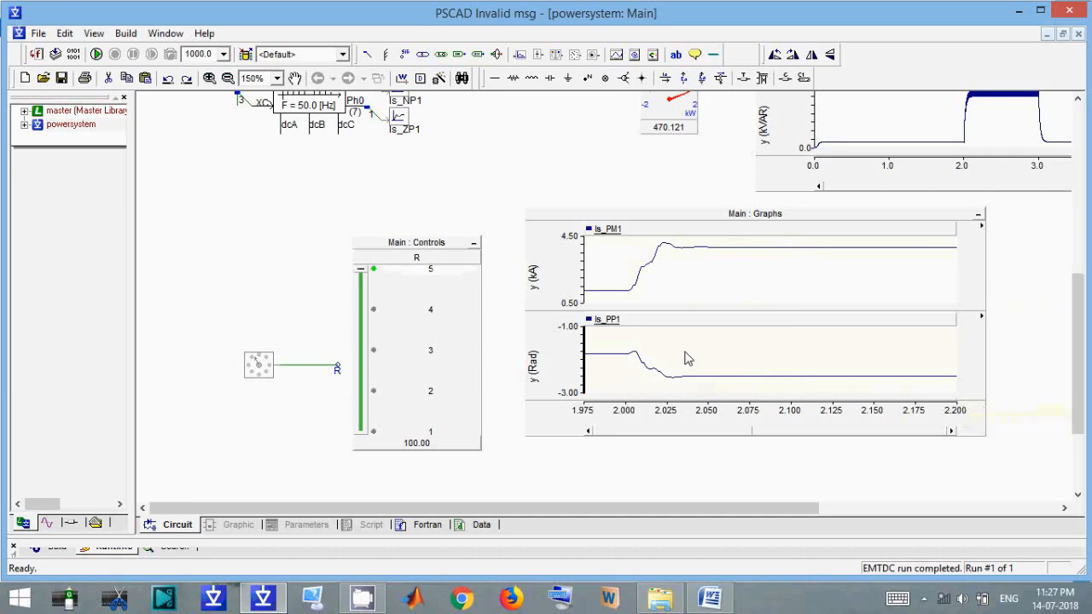
pyautogui.scroll(3, 404, 215)
pyautogui.scroll(4, 480, 271)
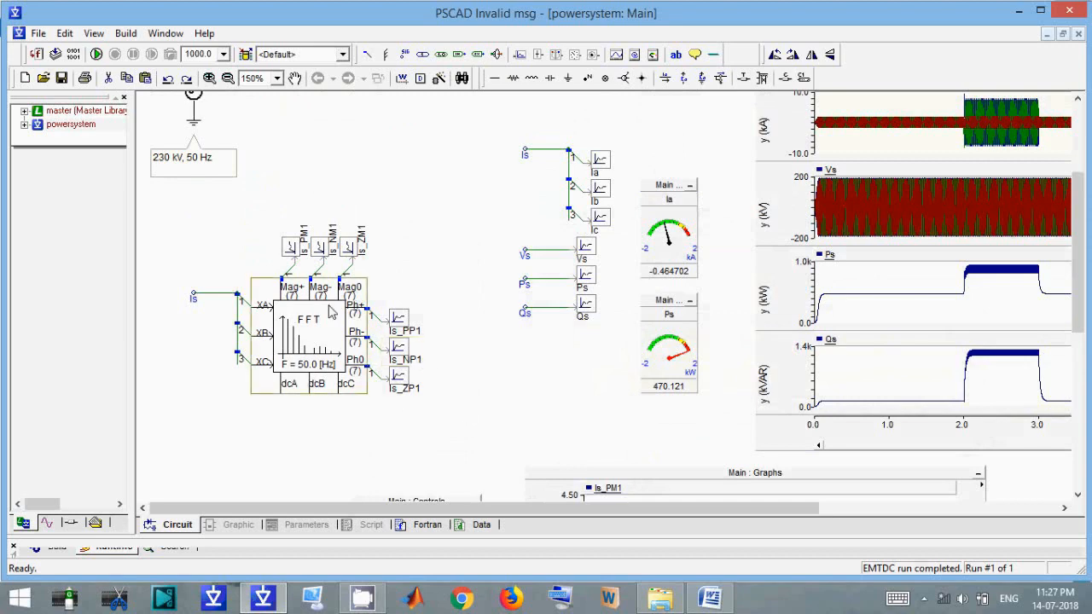
# - Switch to the tutorial outline in Word and review its Part-2 item on FFT analysis to find phasor
pyautogui.click(728, 602)
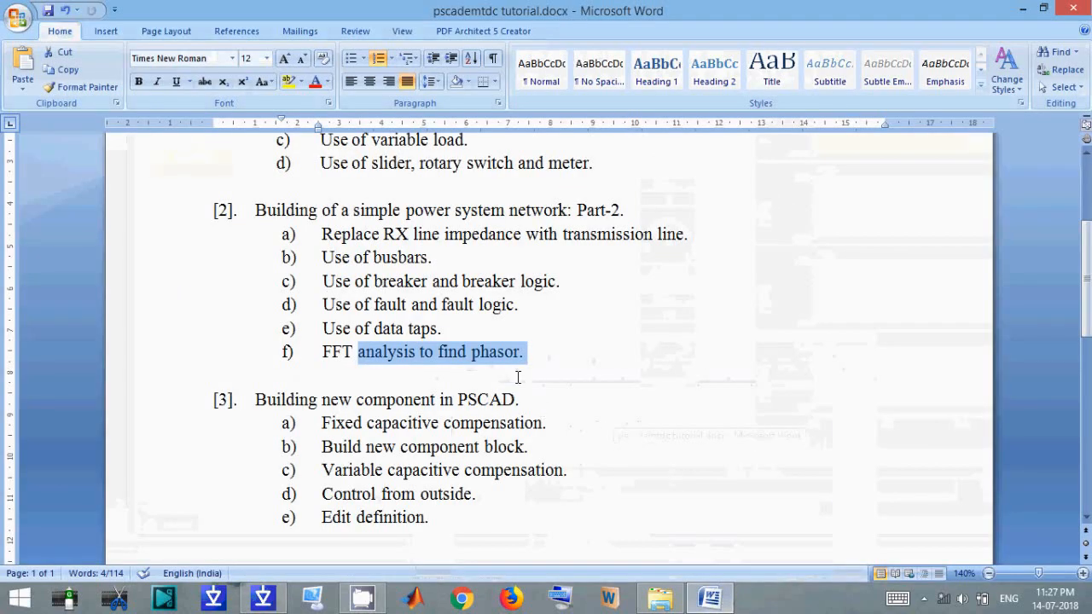
pyautogui.click(517, 377)
pyautogui.moveTo(529, 353); pyautogui.dragTo(318, 352)
pyautogui.click(578, 327)
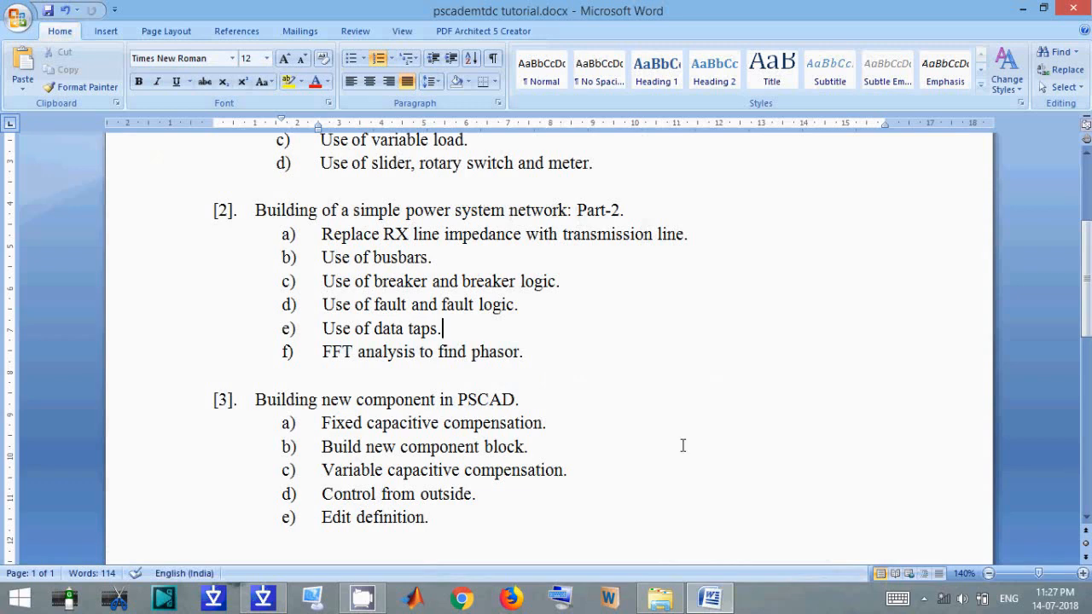
# - Switch back to PSCAD and look over the power system circuit with its FFT block and output channels
pyautogui.click(271, 597)
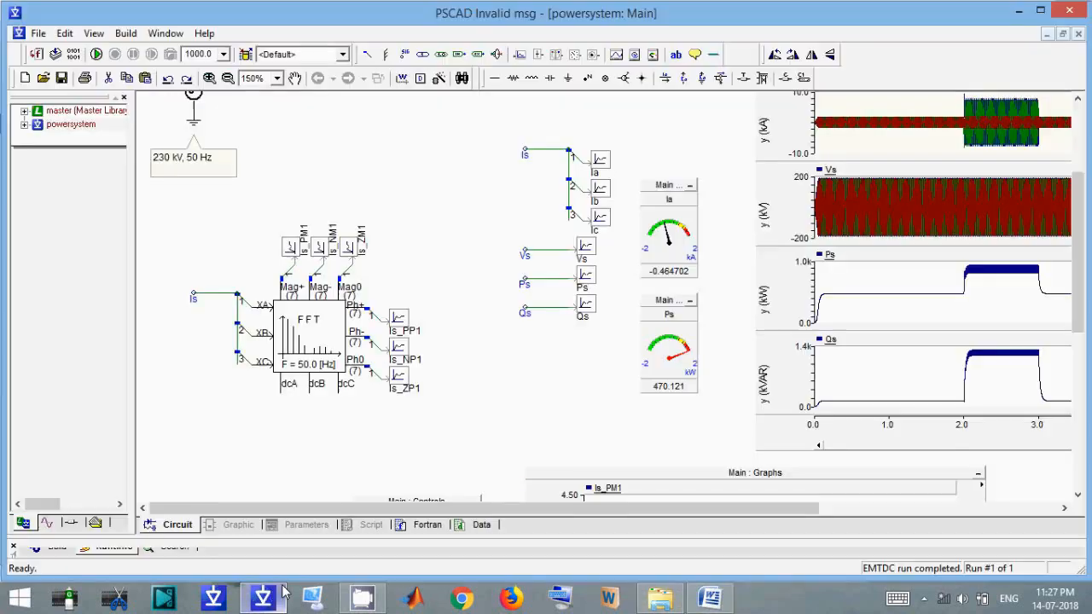
pyautogui.scroll(3, 474, 210)
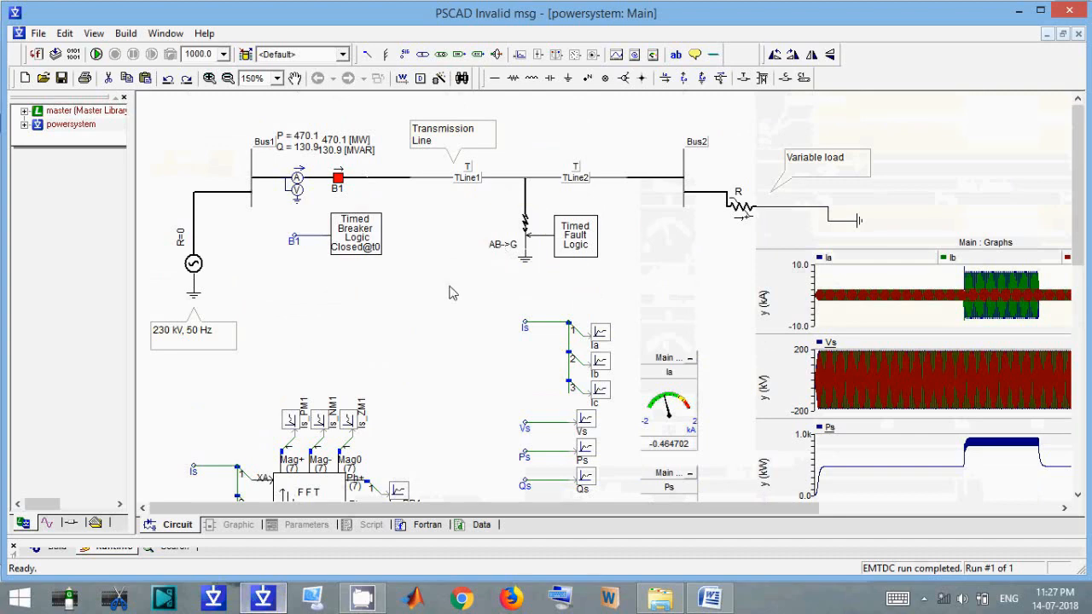
pyautogui.scroll(-1, 452, 293)
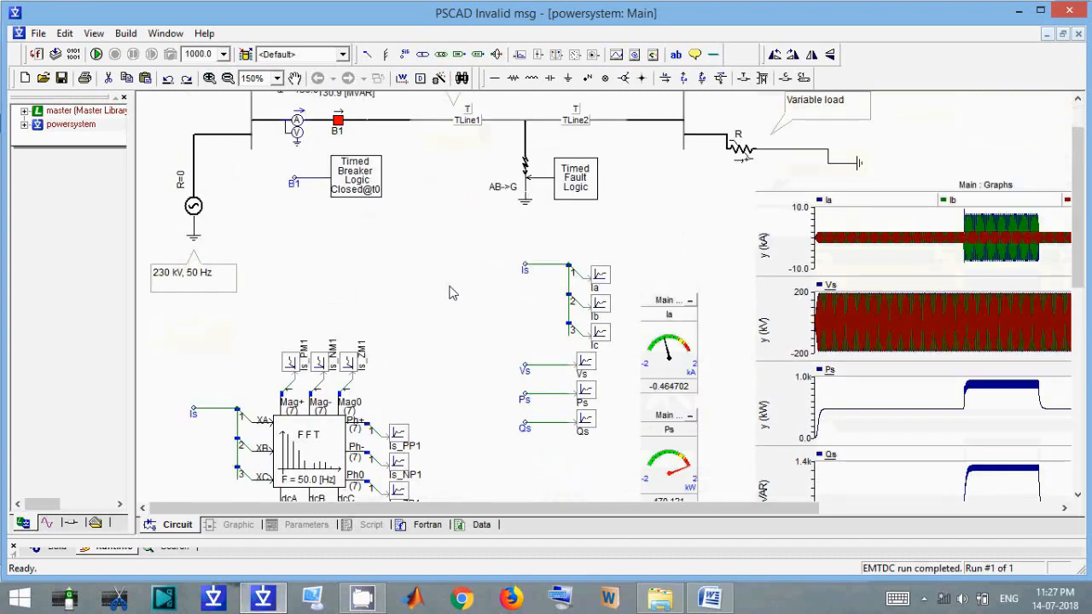